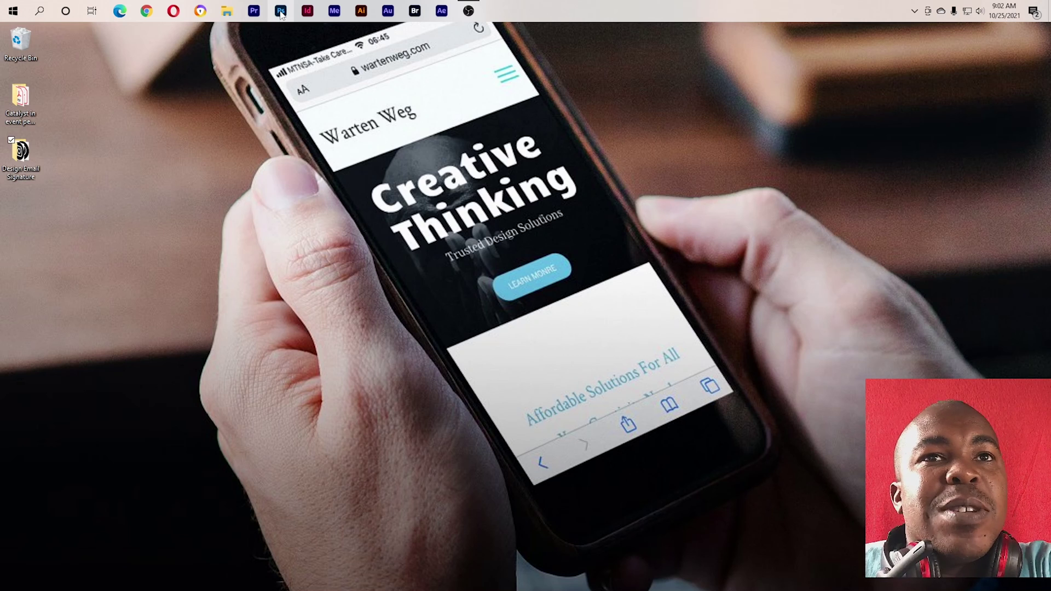
Step: Launch Adobe Photoshop from the taskbar and wait for the empty workspace
{"action": "left_click", "coordinate": [281, 11]}
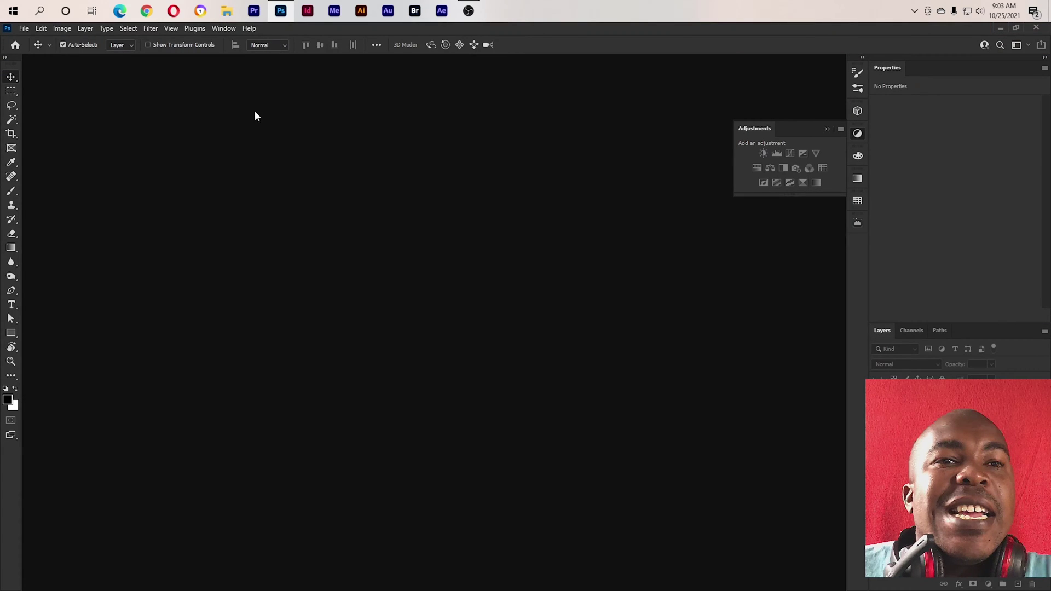
Step: Start a new 650 × 200 px document at 100 pixels/inch named Email Signature Design
{"action": "left_click", "coordinate": [24, 28]}
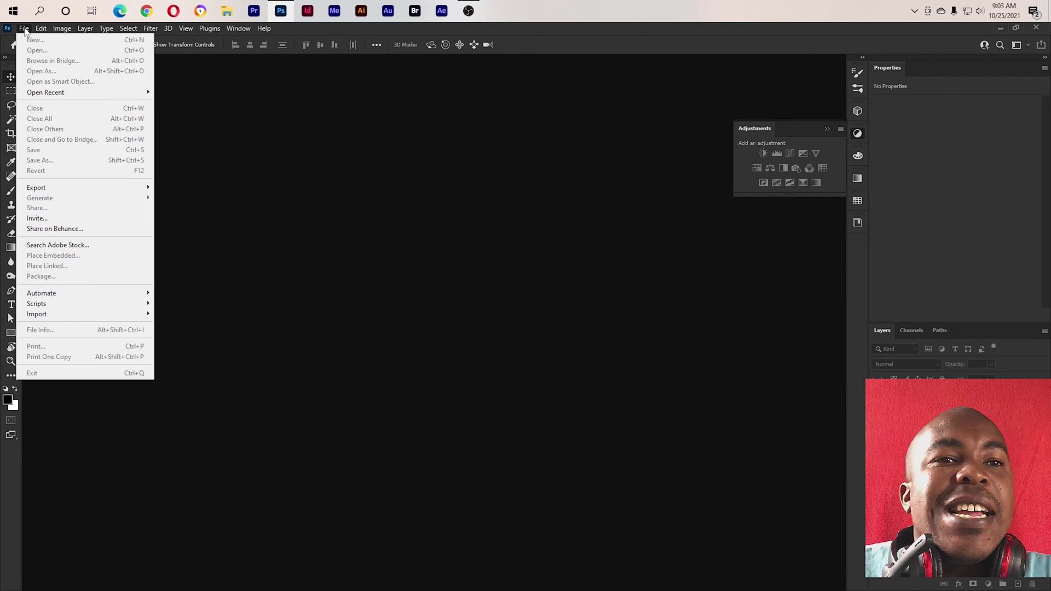
{"action": "left_click", "coordinate": [215, 81]}
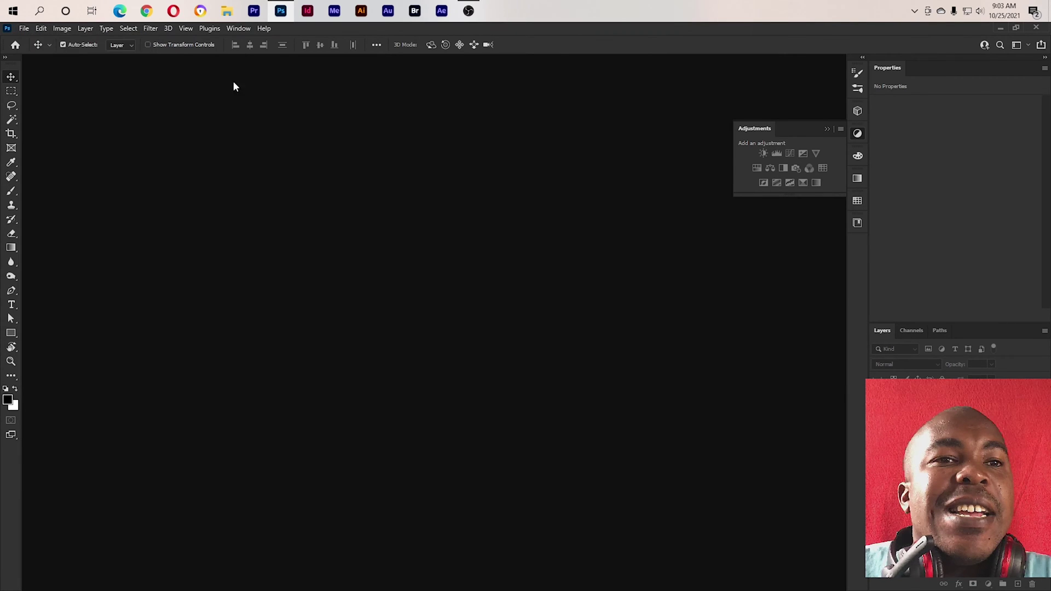
{"action": "left_click", "coordinate": [24, 29]}
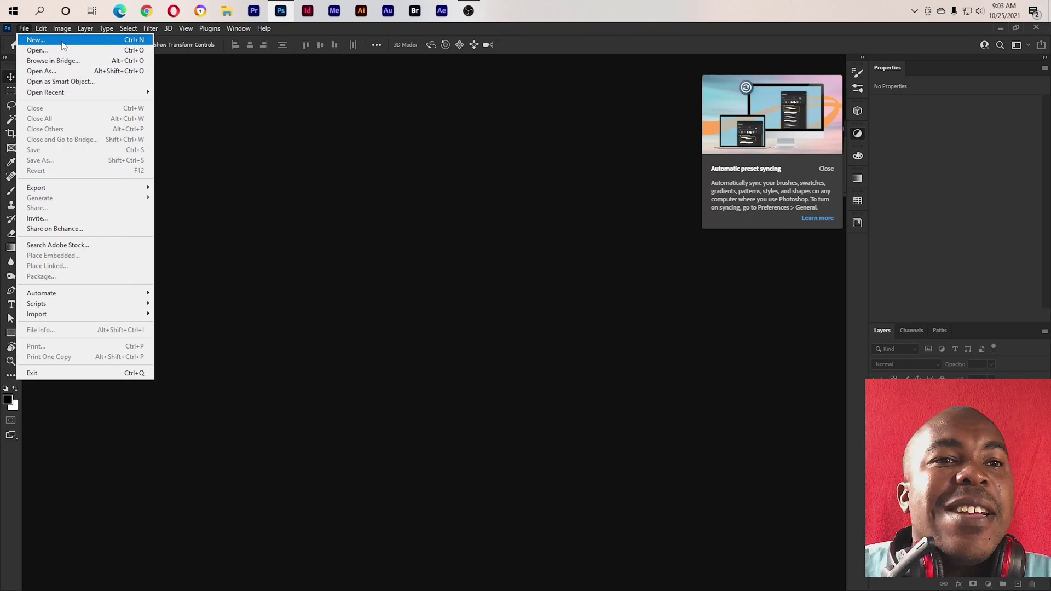
{"action": "left_click", "coordinate": [52, 40]}
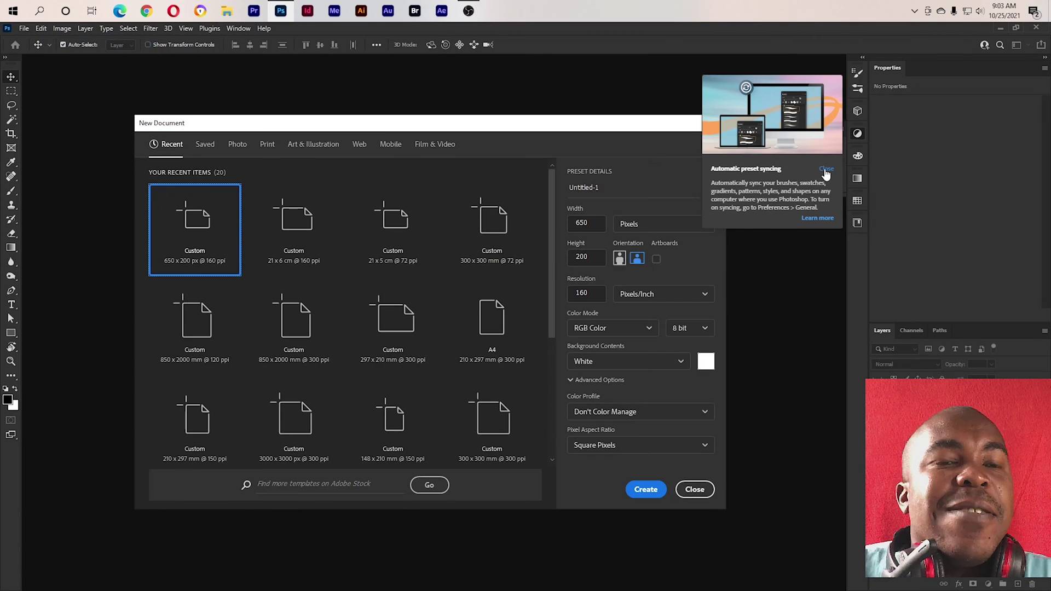
{"action": "left_click", "coordinate": [826, 169]}
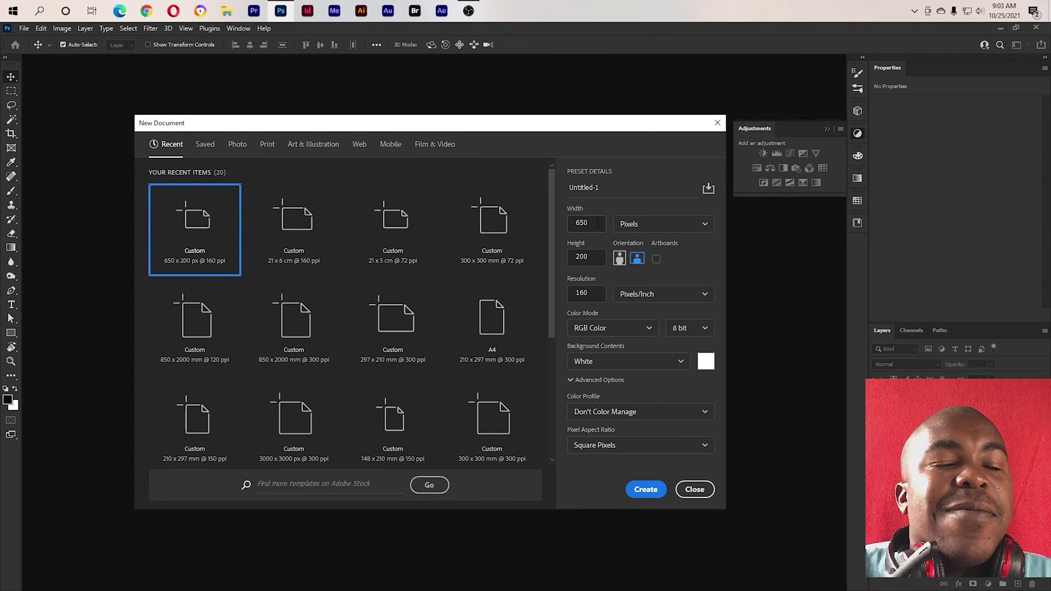
{"action": "double_click", "coordinate": [569, 223]}
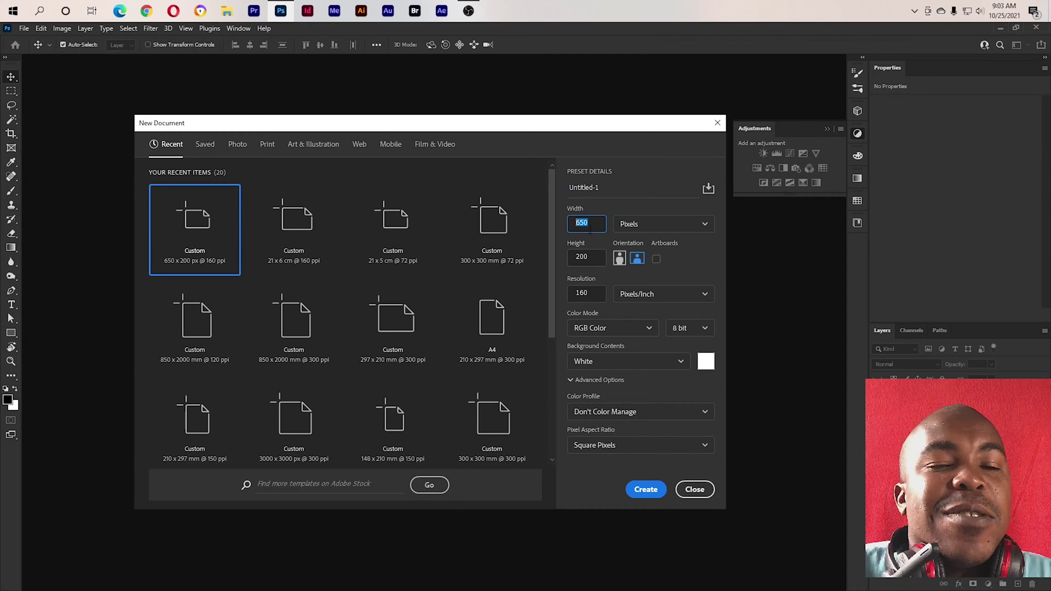
{"action": "double_click", "coordinate": [594, 257]}
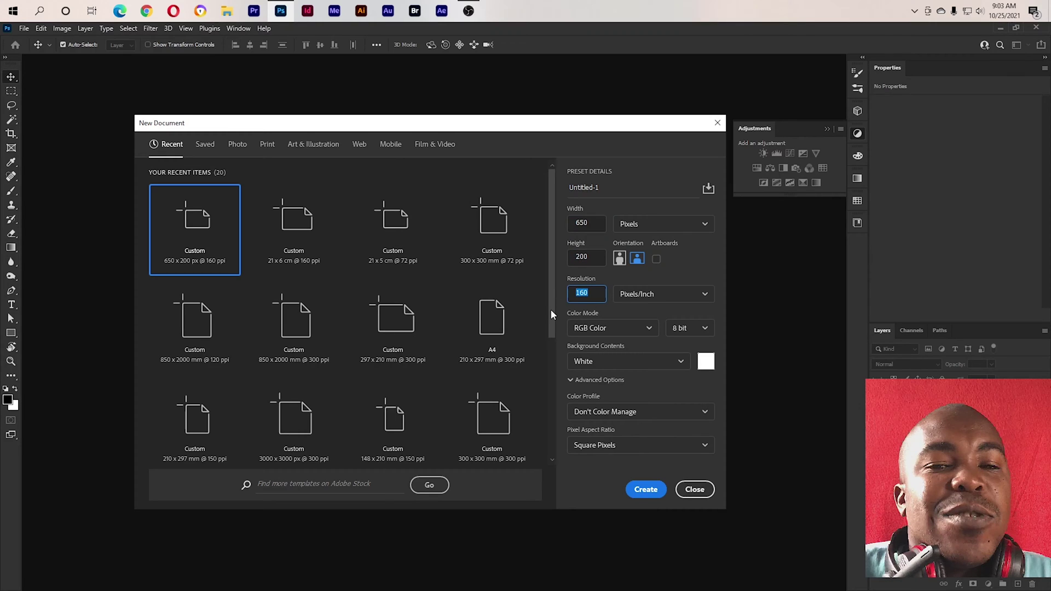
{"action": "type", "text": "100"}
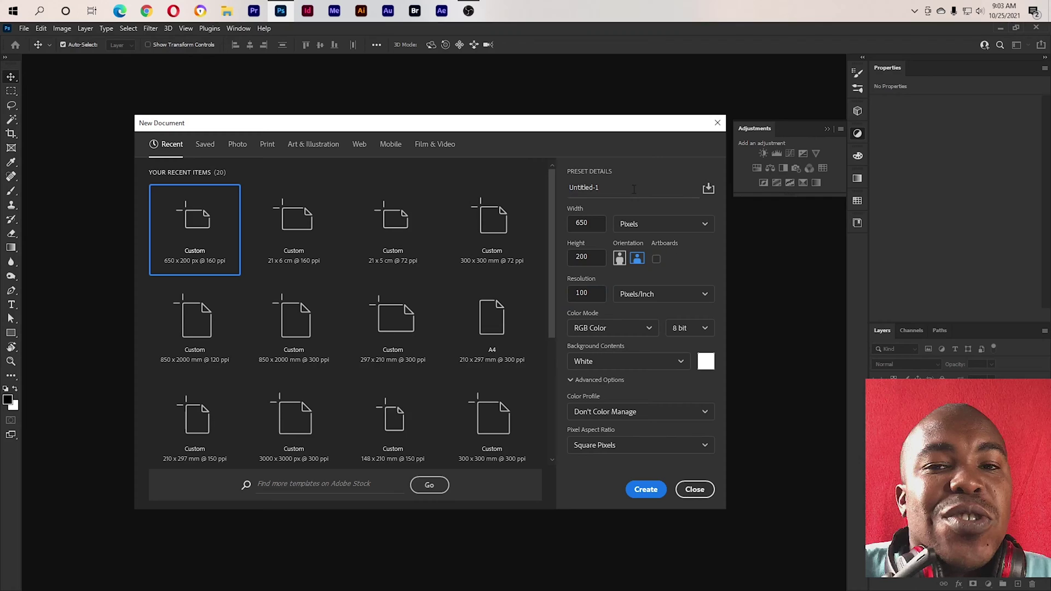
{"action": "left_click", "coordinate": [583, 187]}
{"action": "type", "text": "Em"}
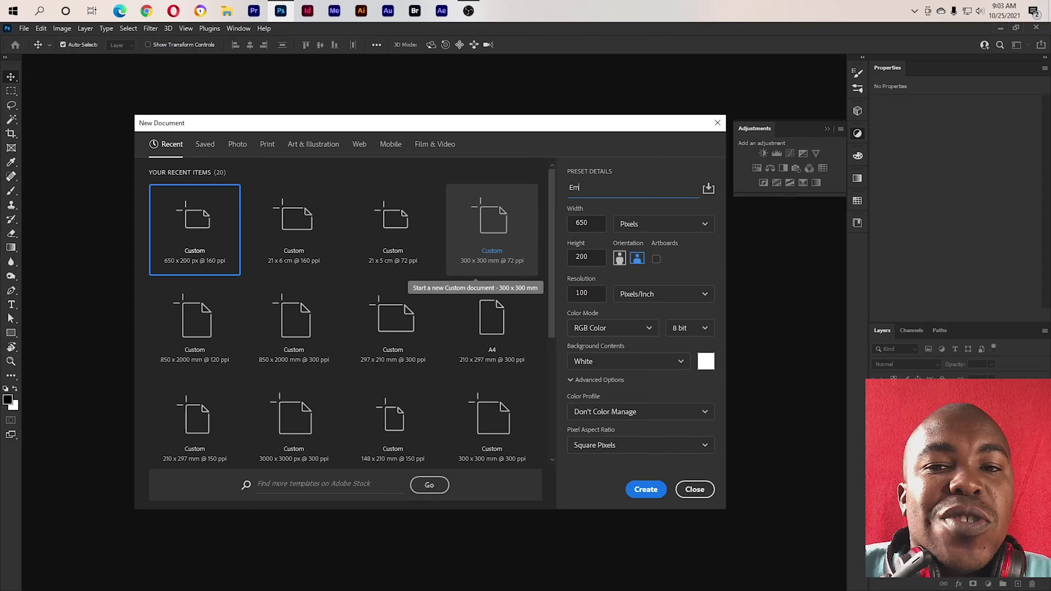
{"action": "type", "text": "ail Sig"}
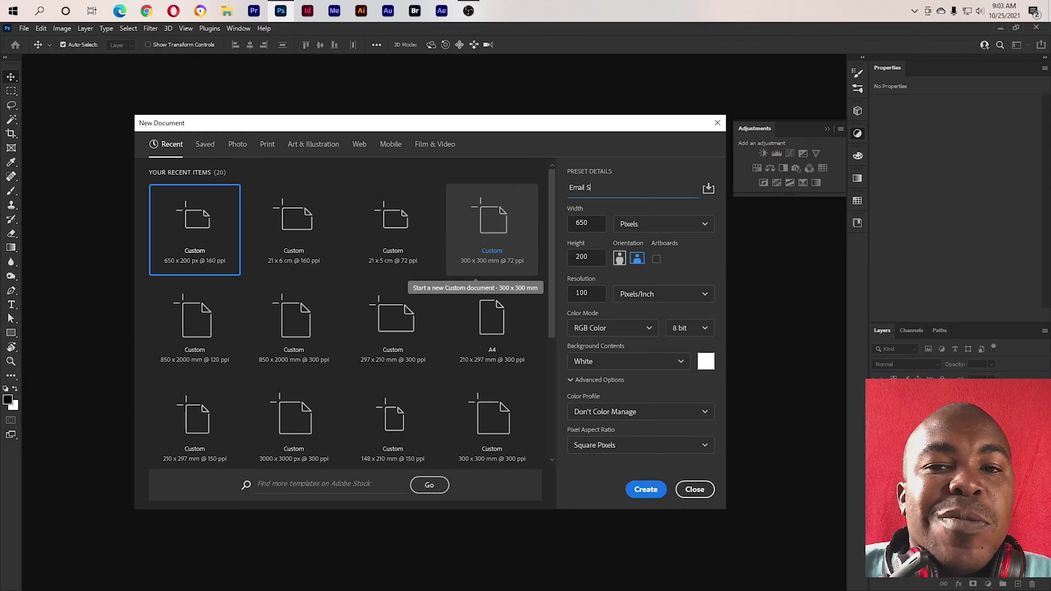
{"action": "type", "text": "natu"}
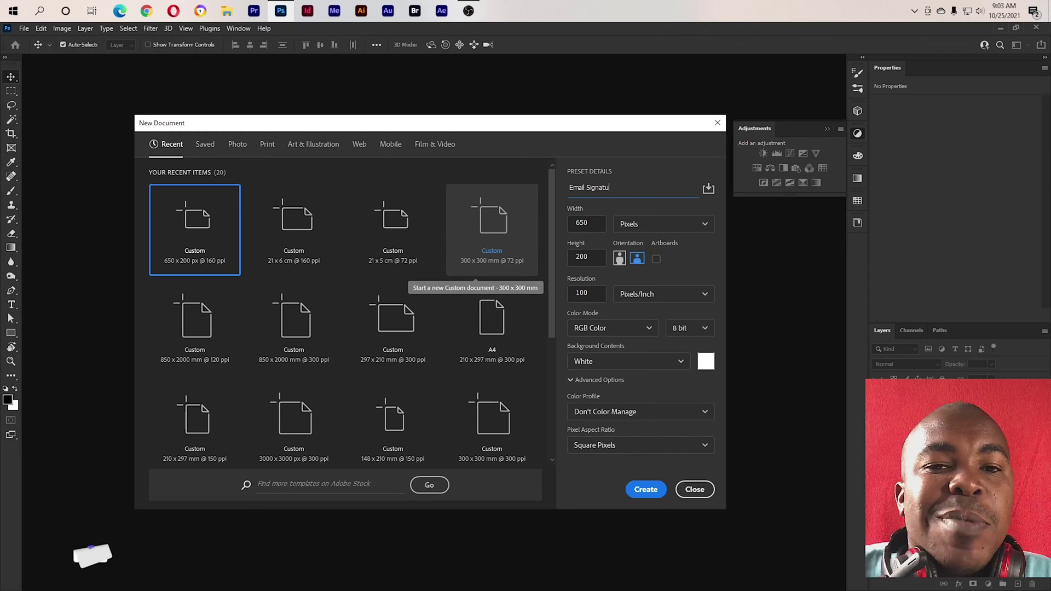
{"action": "type", "text": "re De"}
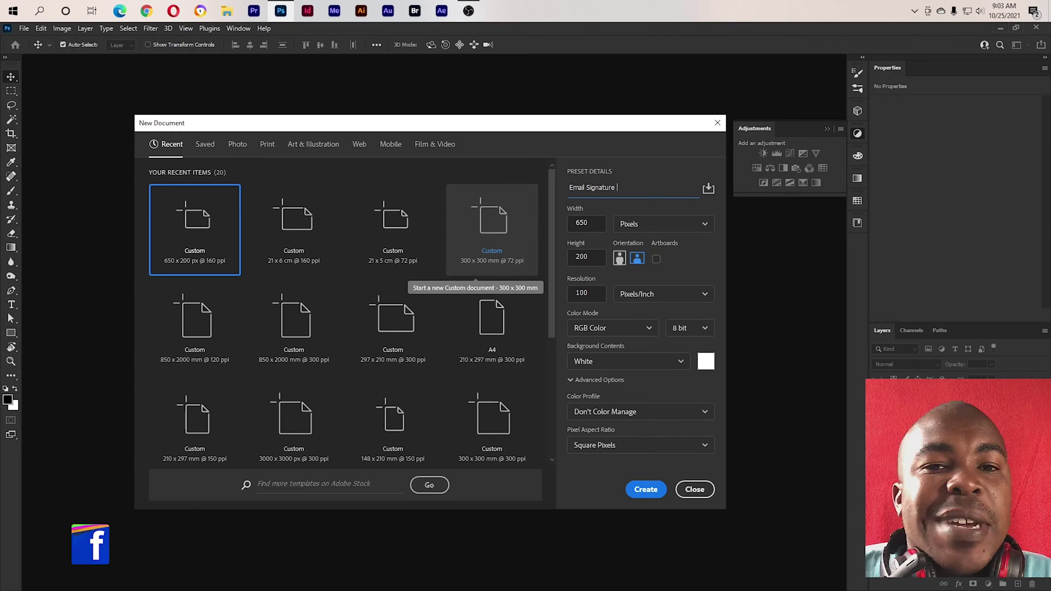
{"action": "type", "text": "sign"}
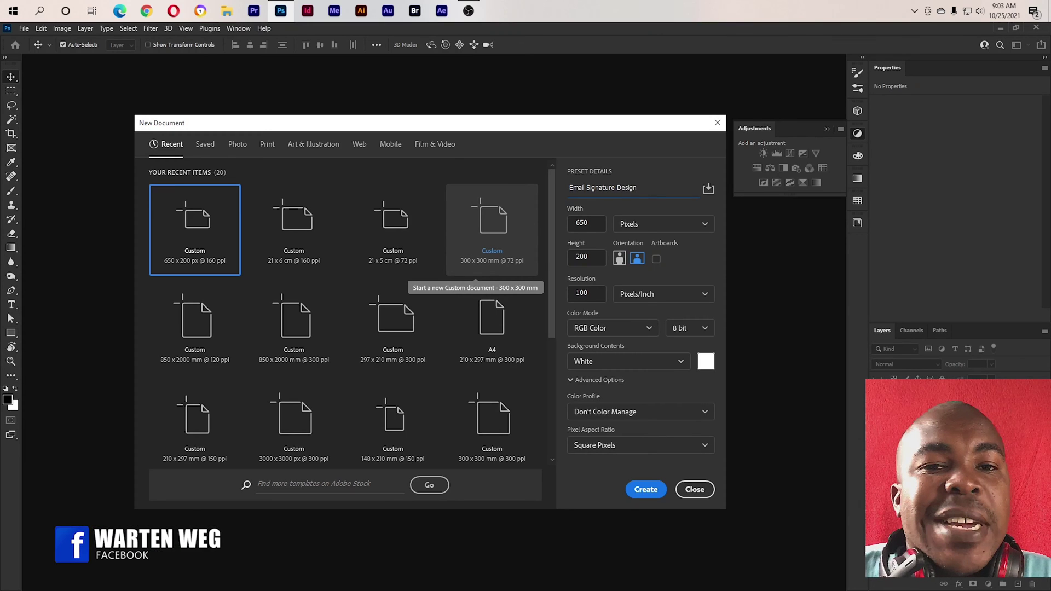
Step: Confirm the settings to open the blank white 650 × 200 px Email Signature Design canvas
{"action": "left_click", "coordinate": [646, 488]}
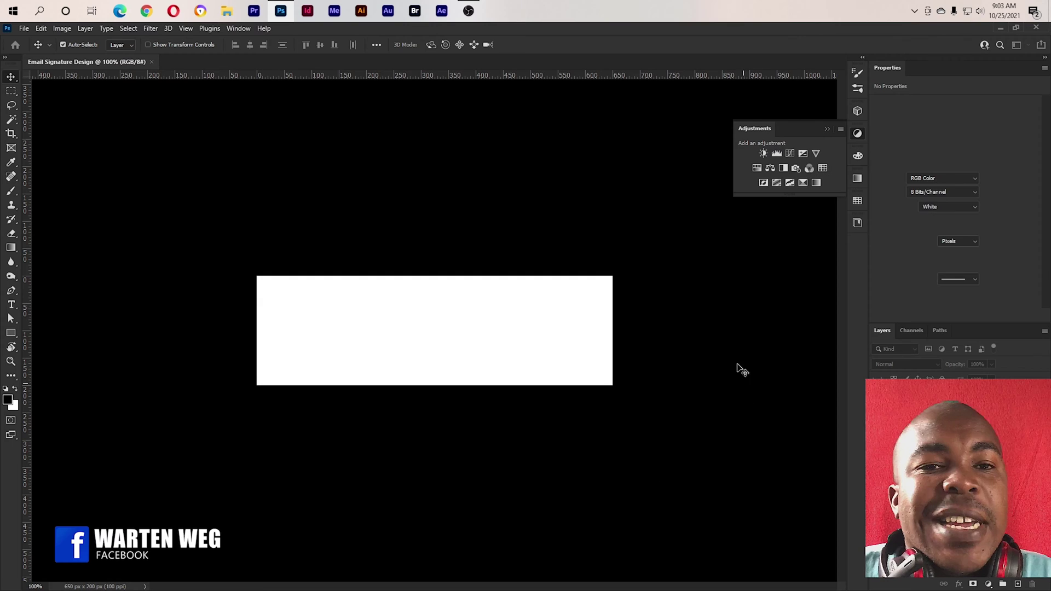
{"action": "scroll", "coordinate": [455, 389], "scroll_direction": "up", "scroll_amount": 4}
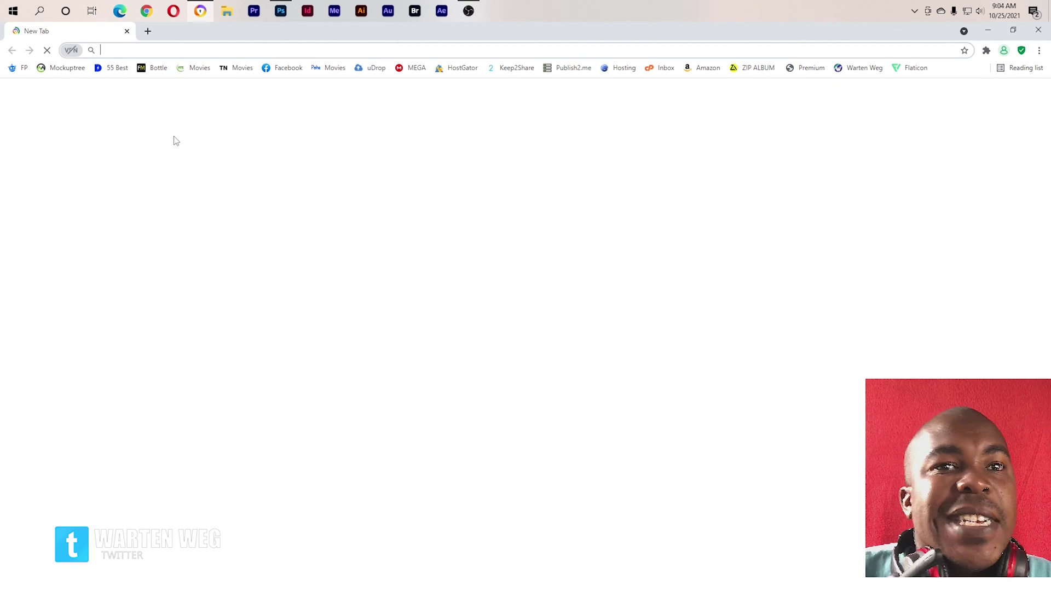
Step: Search the web for 'man halfcut picture' from Chrome's address bar
{"action": "type", "text": "n"}
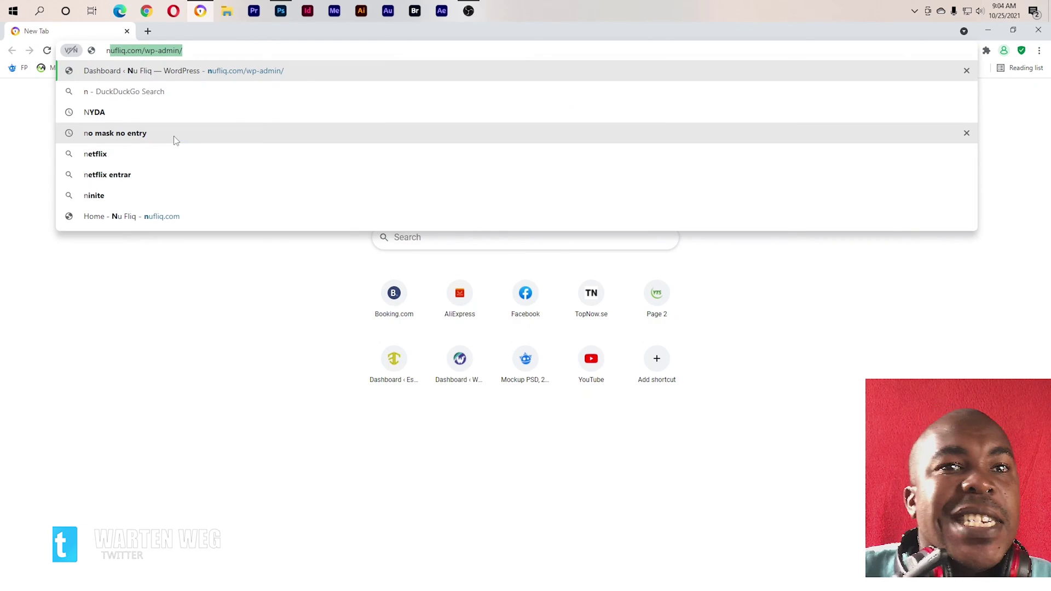
{"action": "type", "text": "a"}
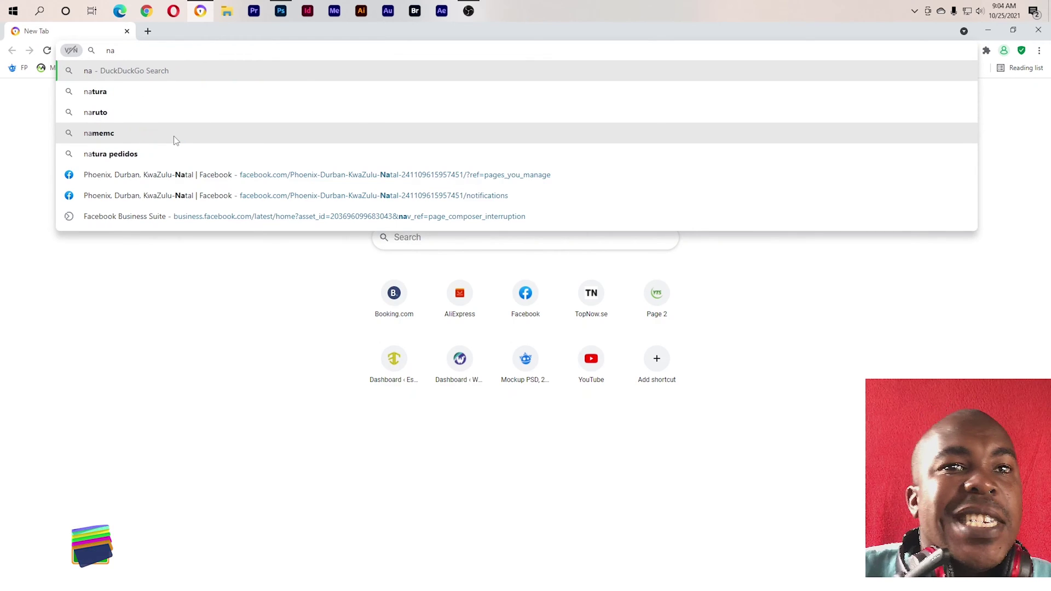
{"action": "type", "text": "me"}
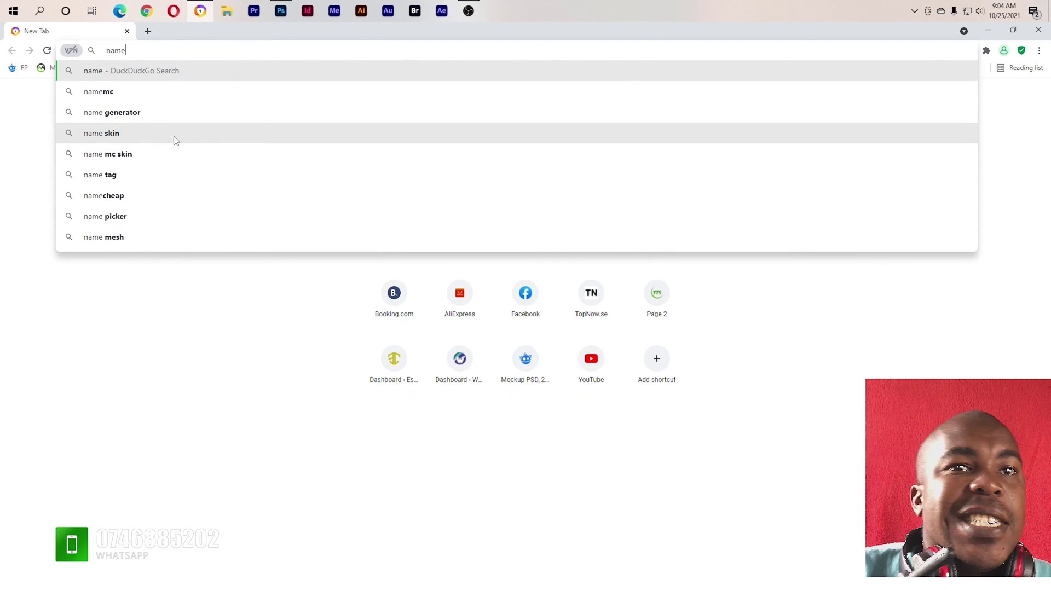
{"action": "key", "text": "BackSpace"}
{"action": "key", "text": "BackSpace"}
{"action": "key", "text": "BackSpace"}
{"action": "type", "text": "ma"}
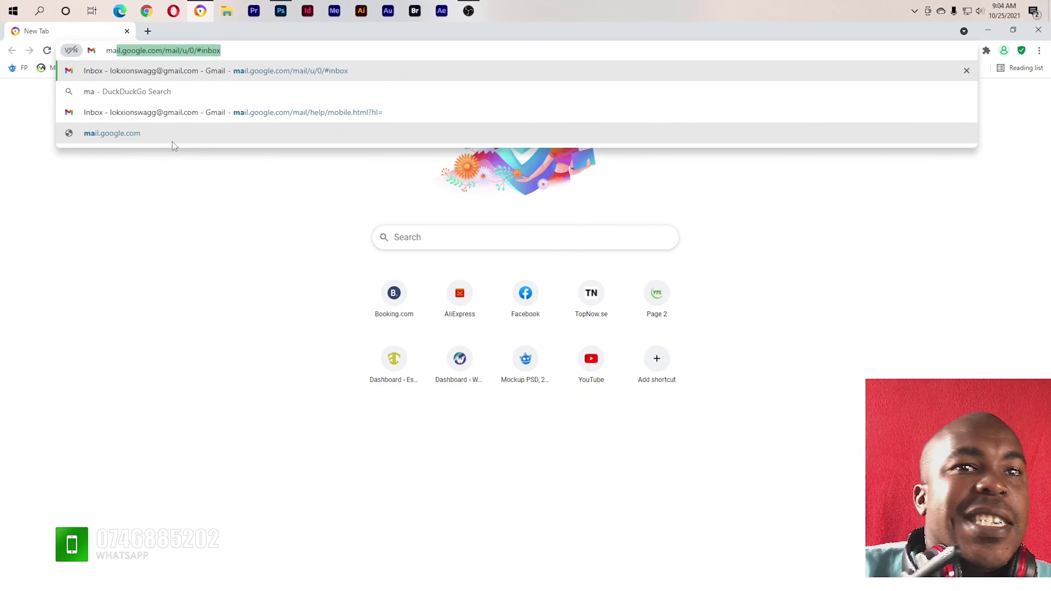
{"action": "type", "text": "n h"}
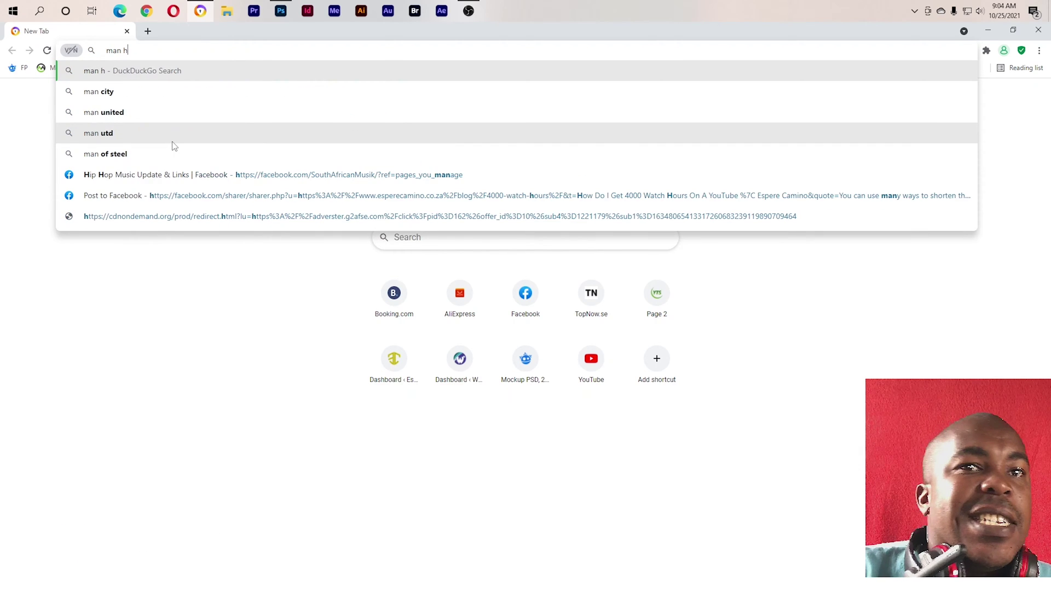
{"action": "type", "text": "alf"}
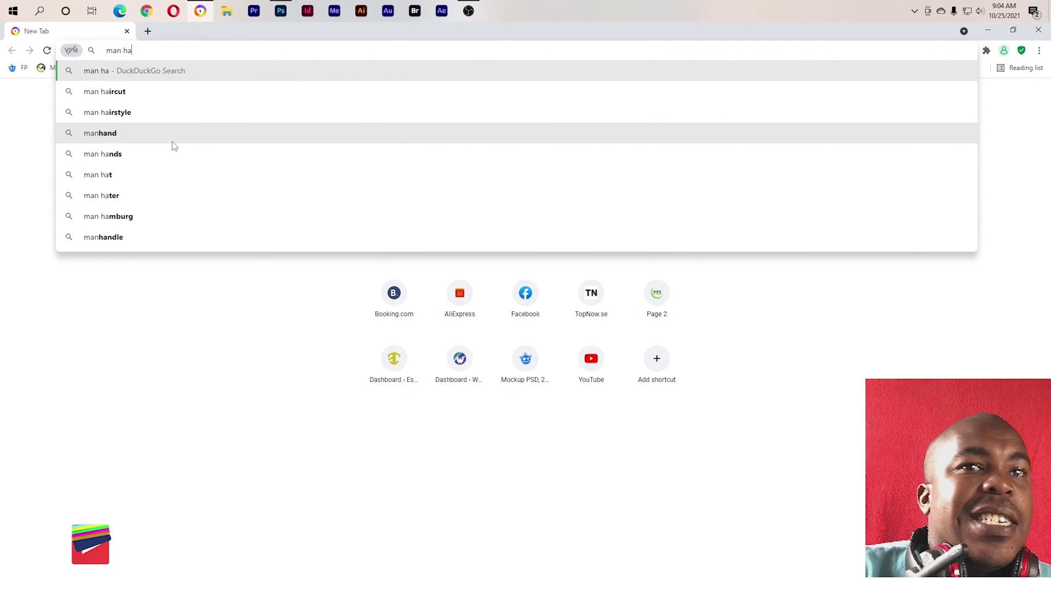
{"action": "key", "text": "BackSpace"}
{"action": "type", "text": "cut pi"}
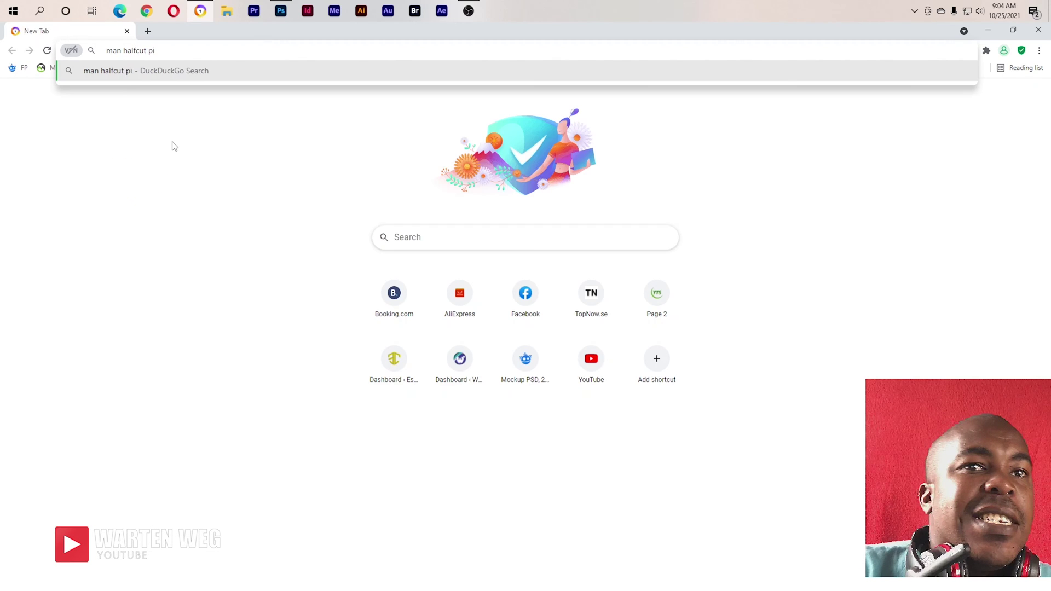
{"action": "type", "text": "tuc"}
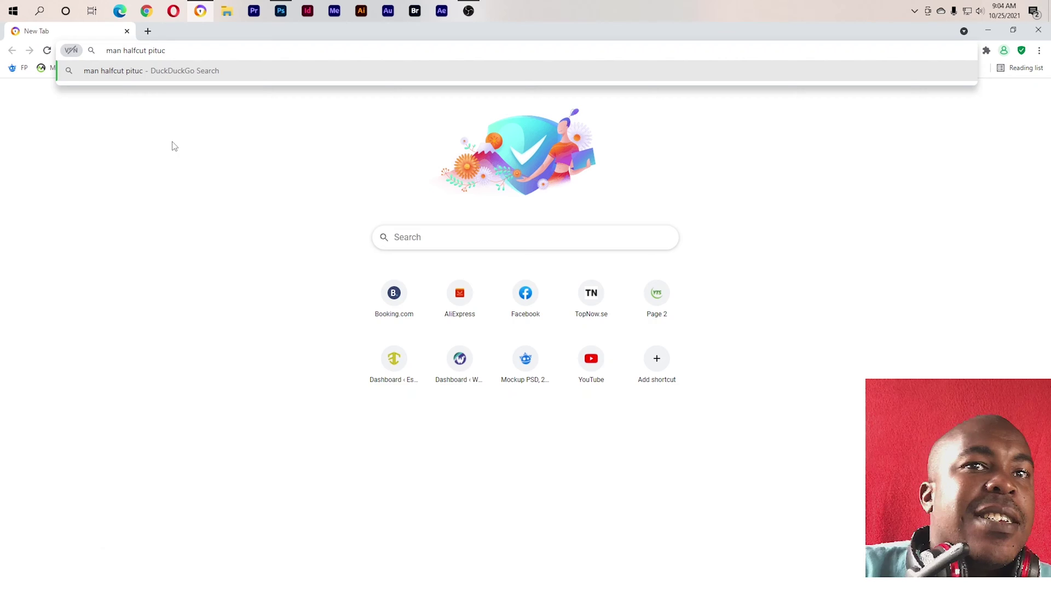
{"action": "key", "text": "BackSpace"}
{"action": "key", "text": "BackSpace"}
{"action": "key", "text": "BackSpace"}
{"action": "type", "text": "cture"}
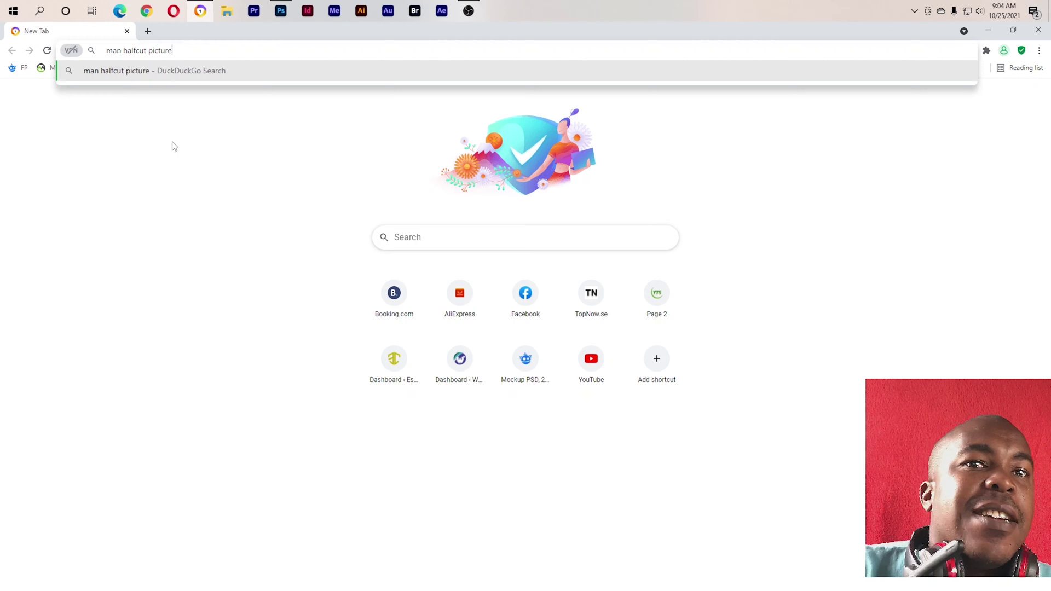
{"action": "key", "text": "Return"}
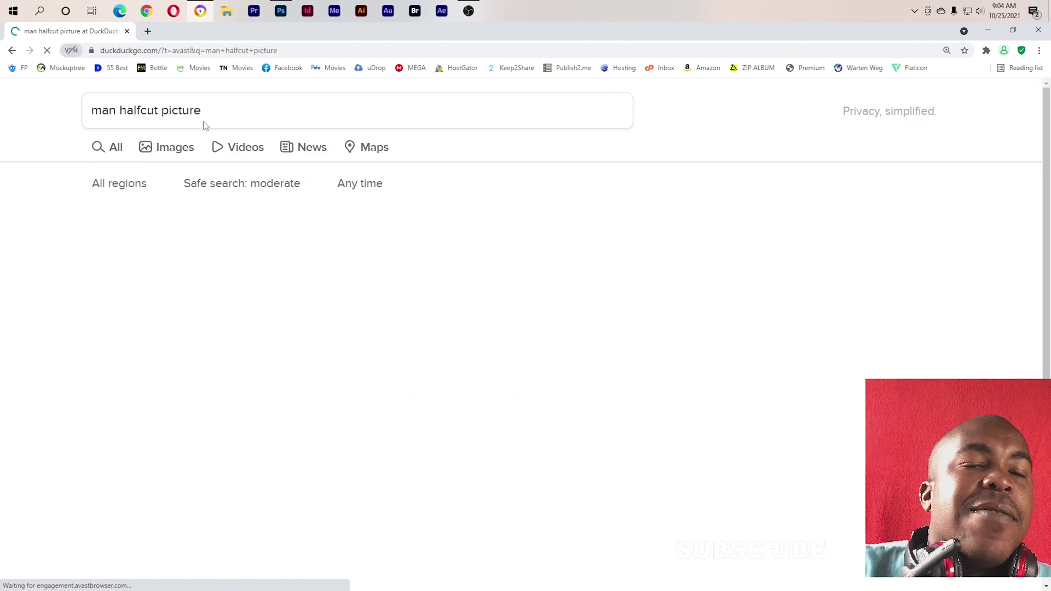
Step: Open the full-size bearded man photo from the image results in its own tab
{"action": "left_click", "coordinate": [185, 151]}
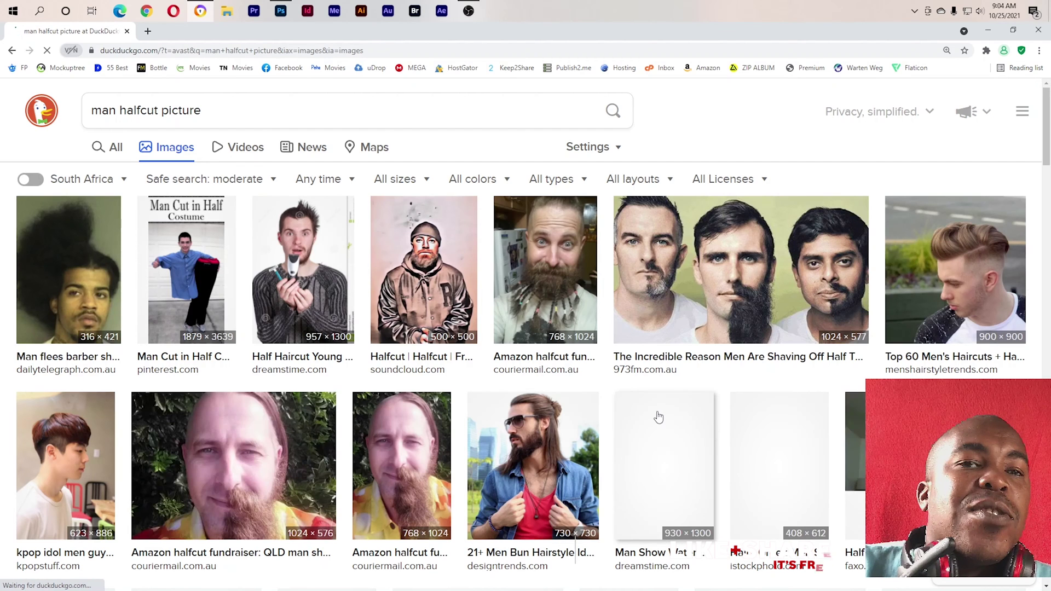
{"action": "scroll", "coordinate": [658, 416], "scroll_direction": "down", "scroll_amount": 3}
{"action": "scroll", "coordinate": [658, 416], "scroll_direction": "down", "scroll_amount": 3}
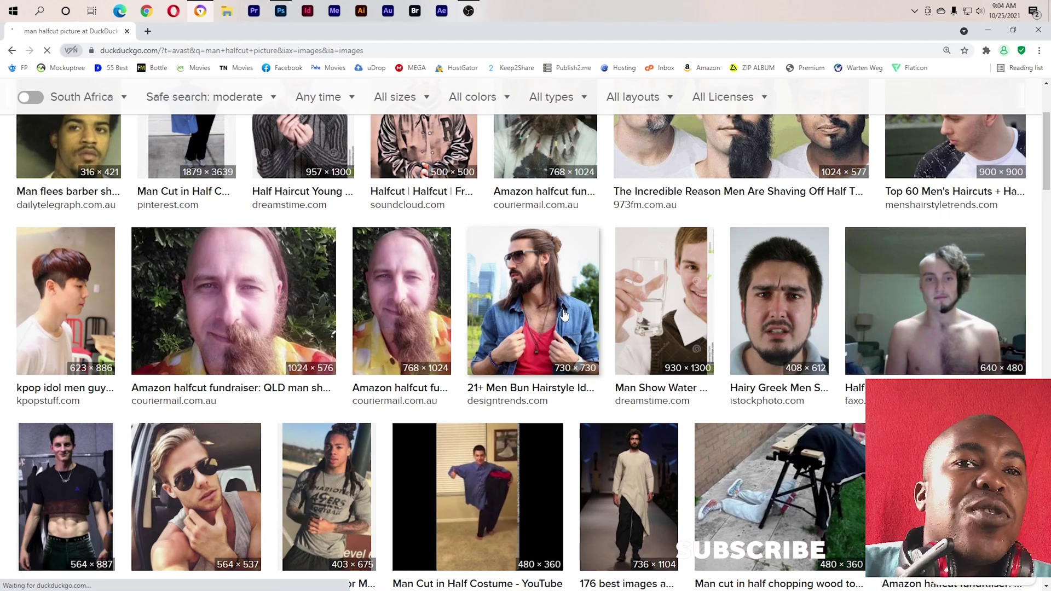
{"action": "left_click", "coordinate": [572, 350]}
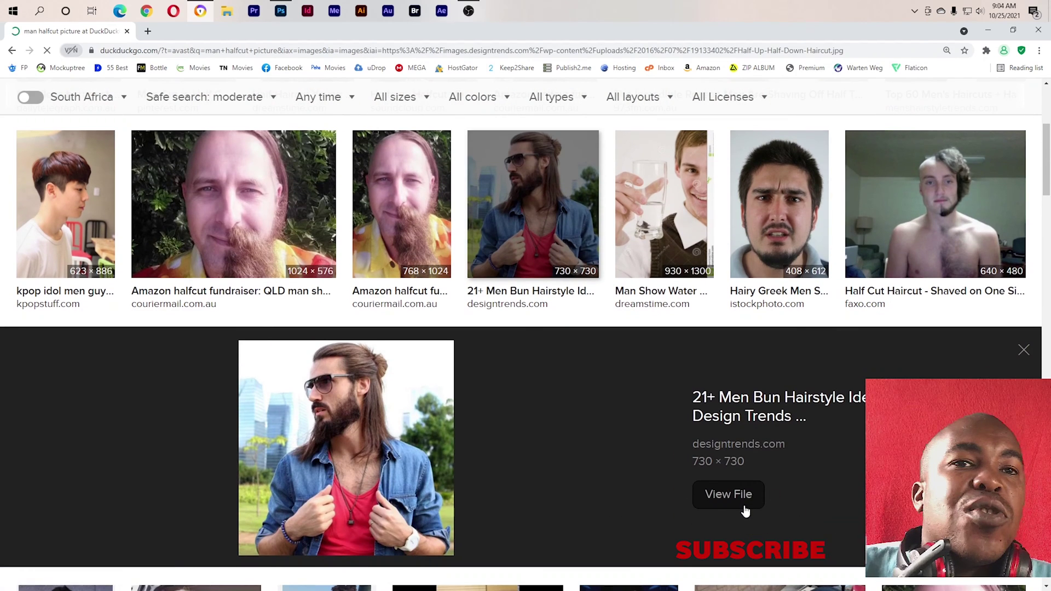
{"action": "left_click", "coordinate": [732, 495]}
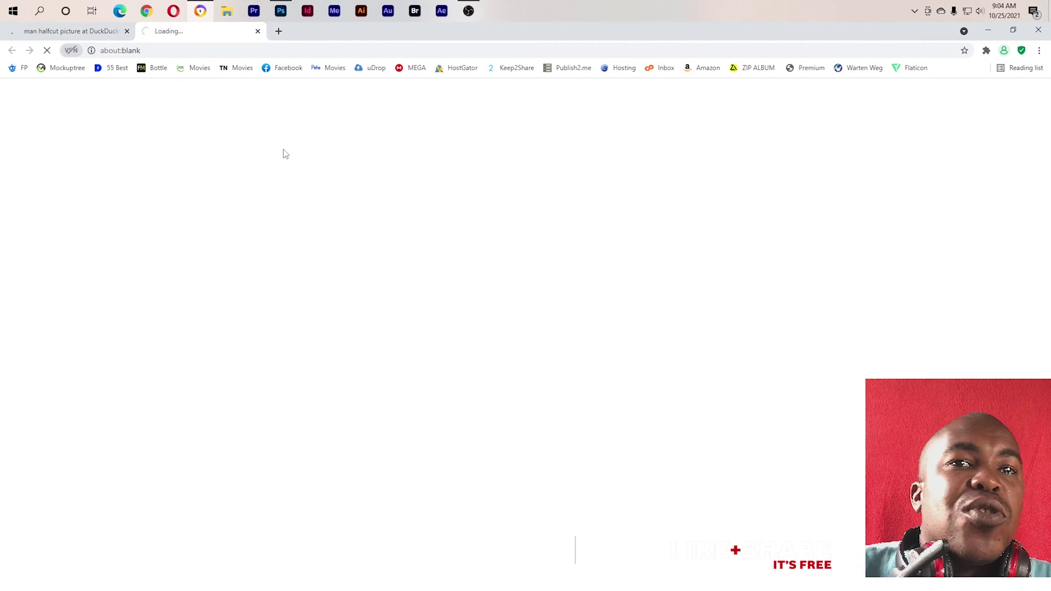
{"action": "left_click", "coordinate": [127, 32]}
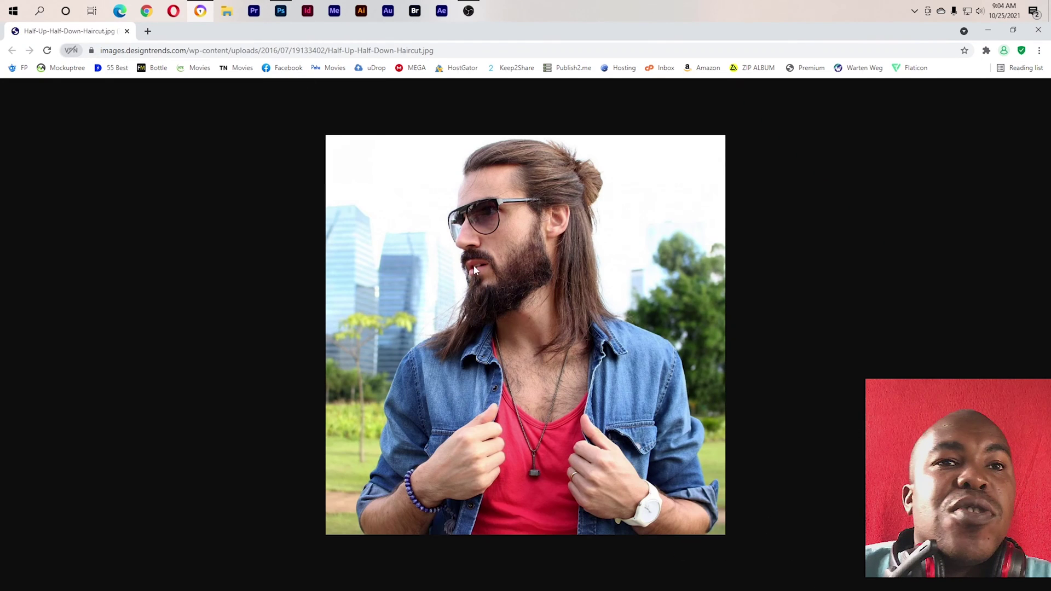
Step: Copy the photo to the clipboard and return to Photoshop
{"action": "right_click", "coordinate": [464, 245]}
{"action": "left_click", "coordinate": [505, 282]}
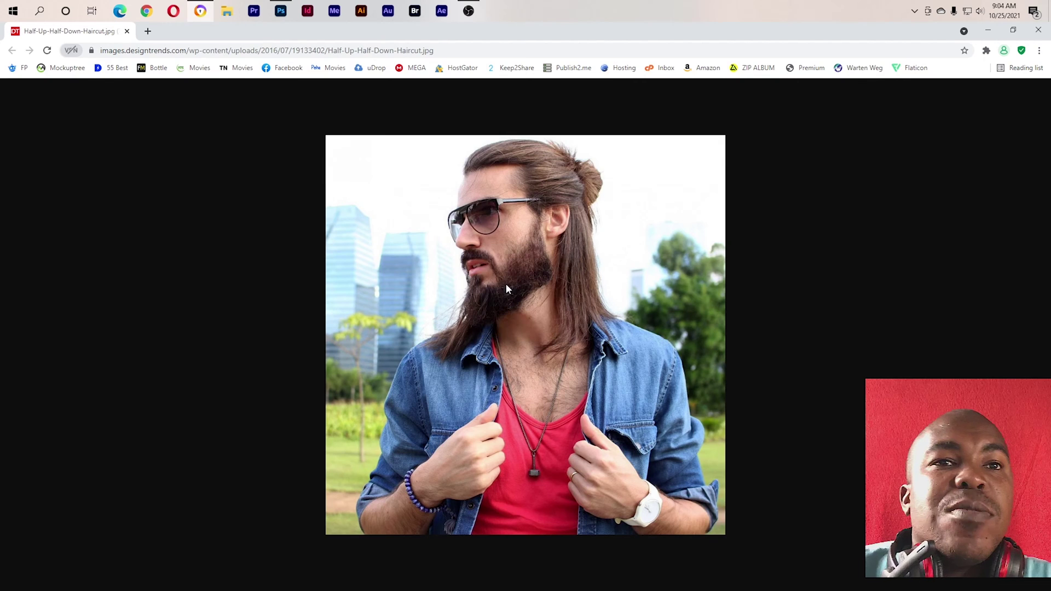
{"action": "left_click", "coordinate": [280, 11]}
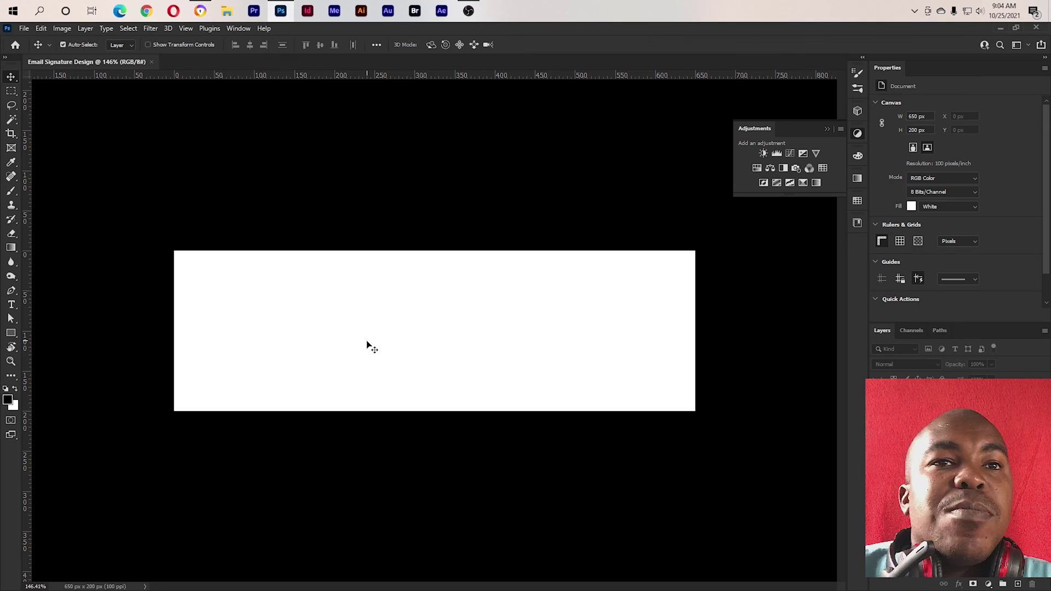
Step: Paste the photo and scale it to 157 px square on the banner's left side
{"action": "key", "text": "ctrl+v"}
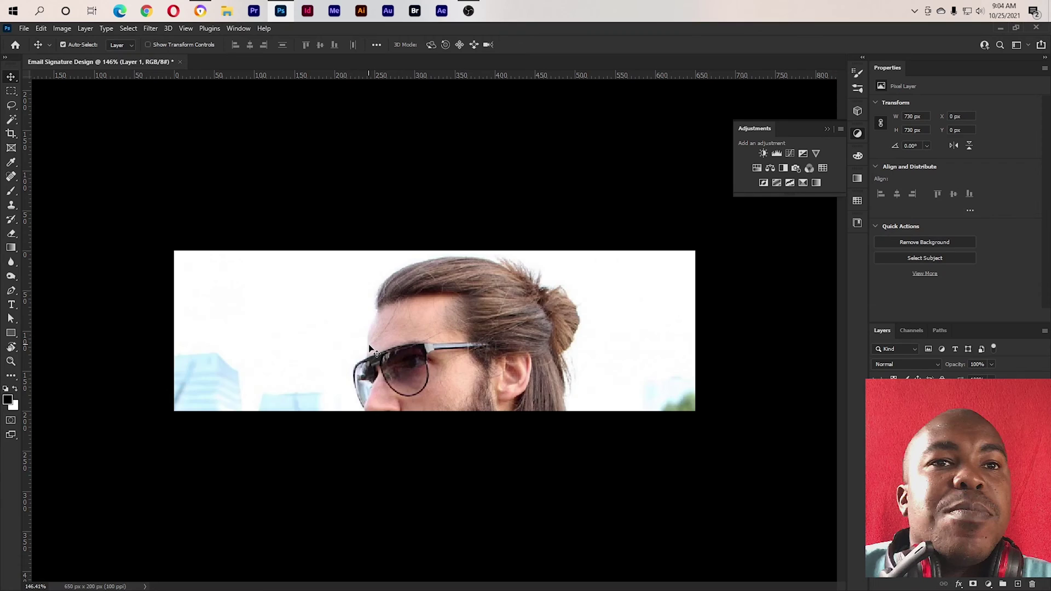
{"action": "key", "text": "ctrl"}
{"action": "key", "text": "ctrl+t"}
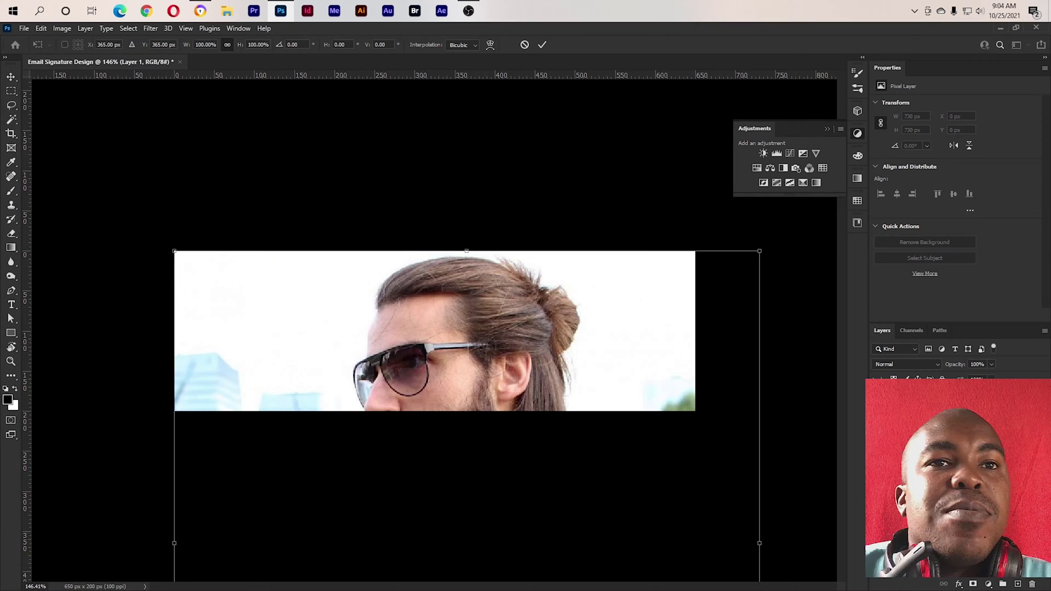
{"action": "left_click_drag", "start_coordinate": [761, 544], "coordinate": [299, 531]}
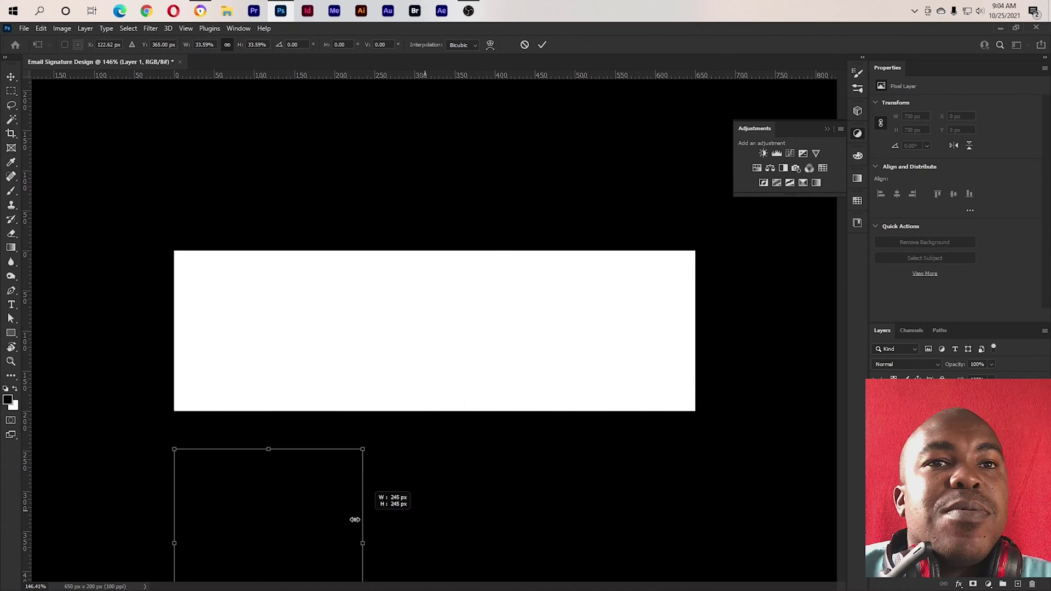
{"action": "left_click_drag", "start_coordinate": [222, 540], "coordinate": [237, 341]}
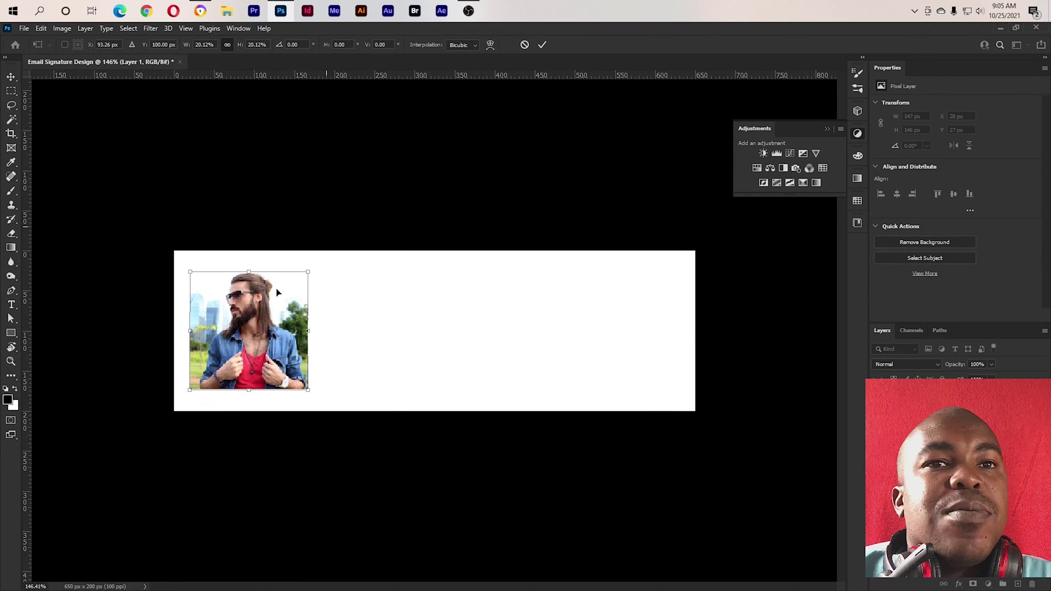
{"action": "left_click_drag", "start_coordinate": [248, 395], "coordinate": [248, 403]}
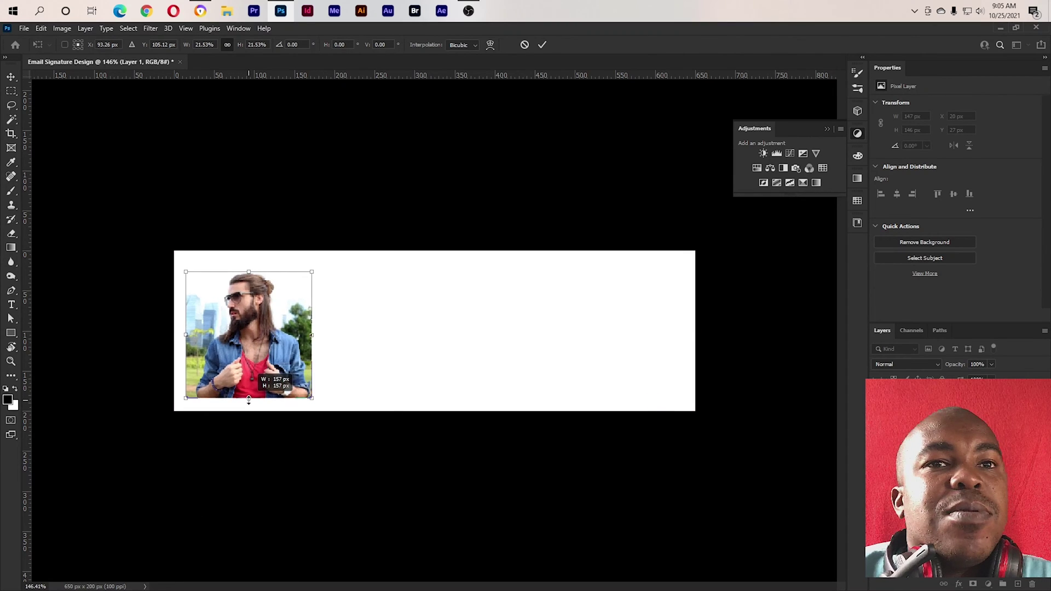
{"action": "left_click", "coordinate": [543, 45]}
Step: Centre the photo vertically on the canvas, then clear the selection
{"action": "key", "text": "ctrl+a"}
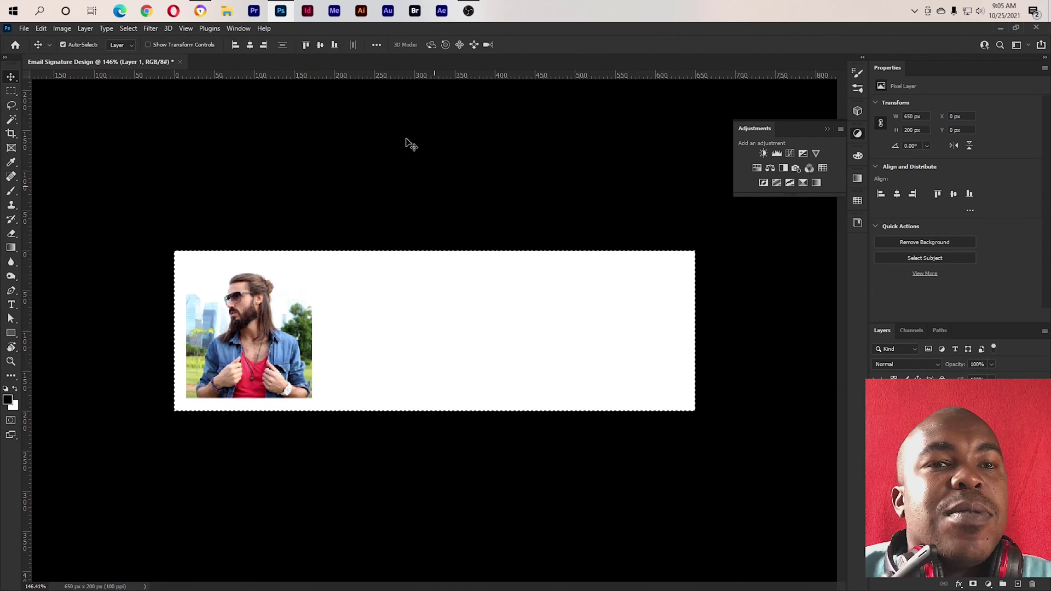
{"action": "left_click", "coordinate": [321, 45]}
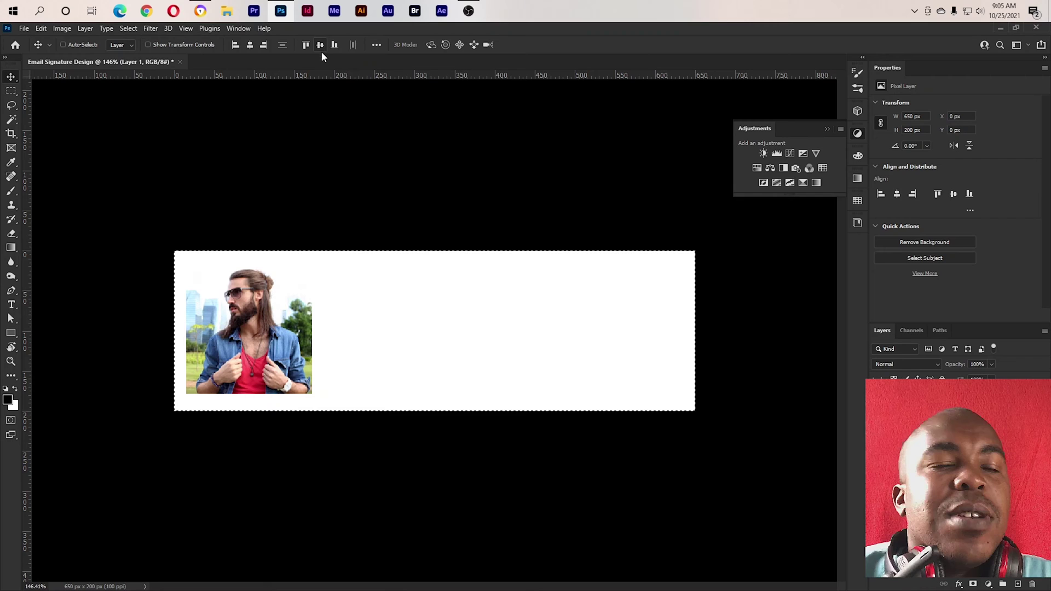
{"action": "key", "text": "ctrl+d"}
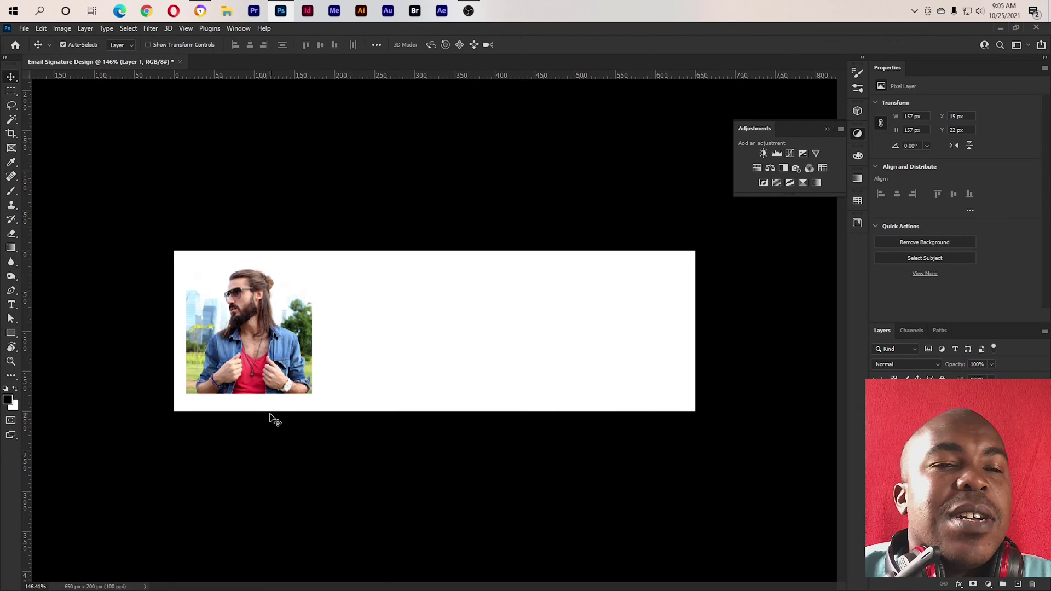
{"action": "scroll", "coordinate": [272, 417], "scroll_direction": "up", "scroll_amount": 2}
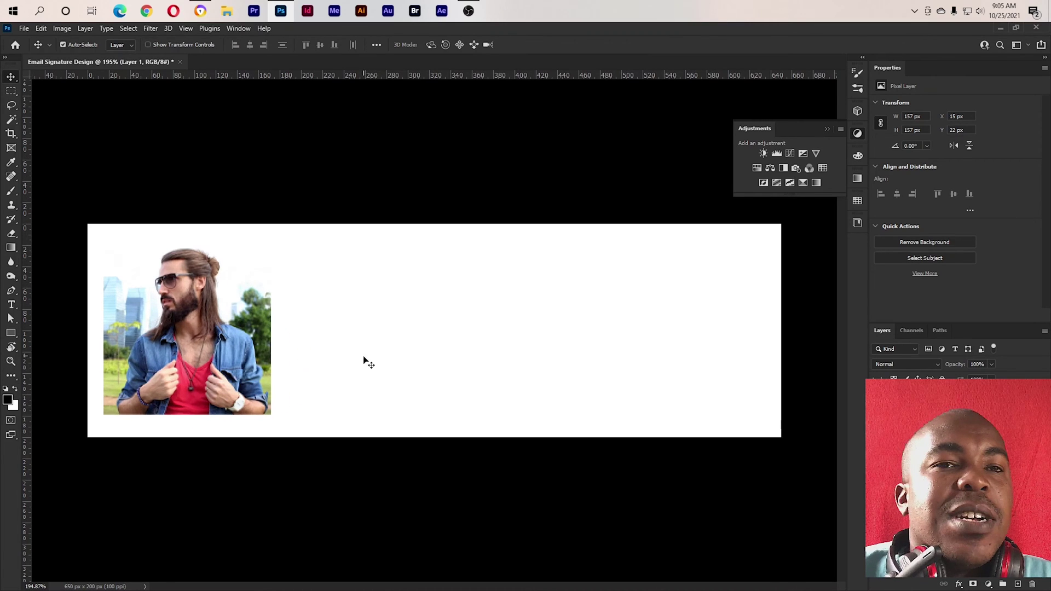
Step: Select a 650 × 71 px strip along the bottom with the Background layer active
{"action": "left_click", "coordinate": [11, 91]}
{"action": "mouse_move", "coordinate": [89, 437]}
{"action": "left_mouse_down"}
{"action": "mouse_move", "coordinate": [773, 378]}
{"action": "mouse_move", "coordinate": [799, 362]}
{"action": "left_mouse_up"}
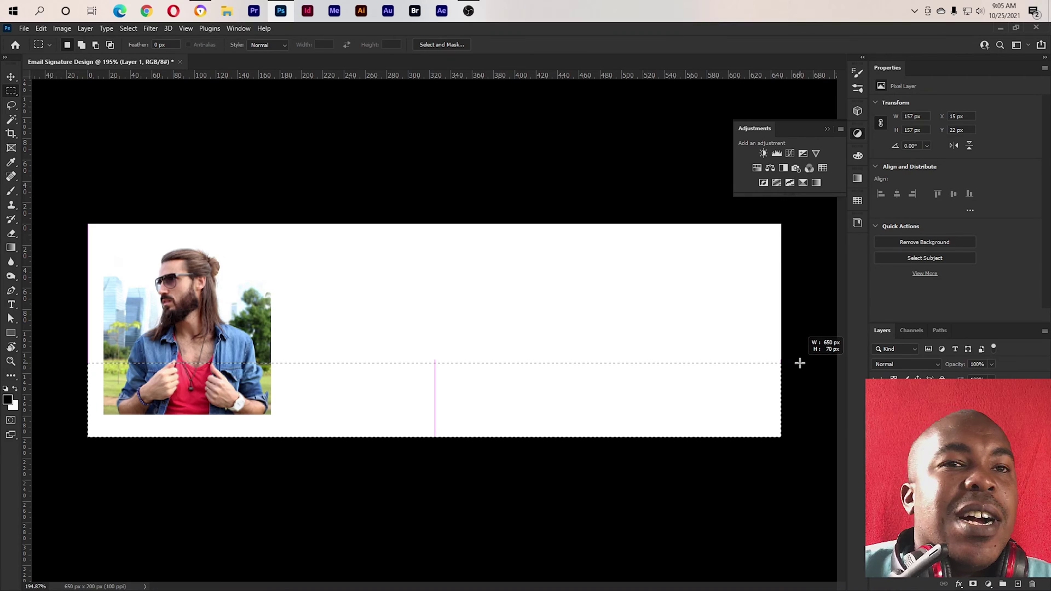
{"action": "left_click_drag", "start_coordinate": [800, 363], "coordinate": [800, 362]}
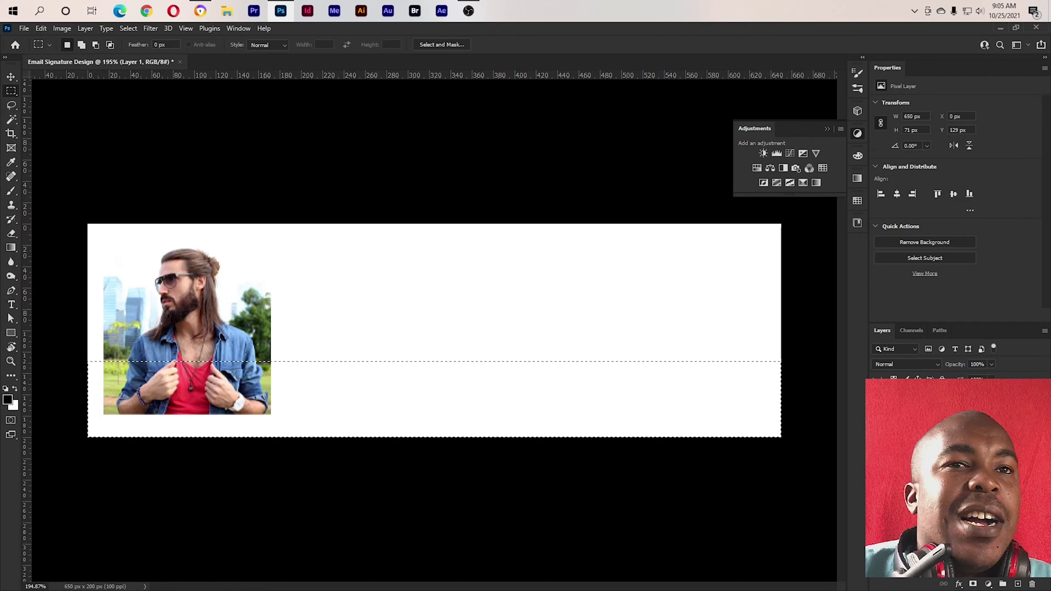
{"action": "key", "text": "alt+bracketleft"}
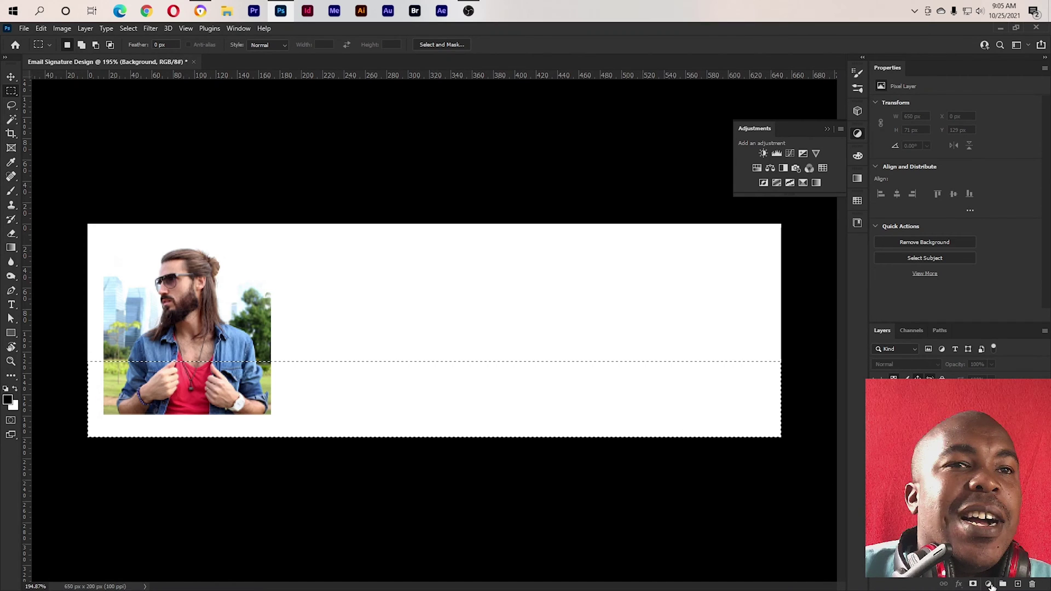
Step: Fill the strip with a dark grey Solid Color layer and reselect the photo layer
{"action": "left_click", "coordinate": [989, 585]}
{"action": "left_click", "coordinate": [985, 385]}
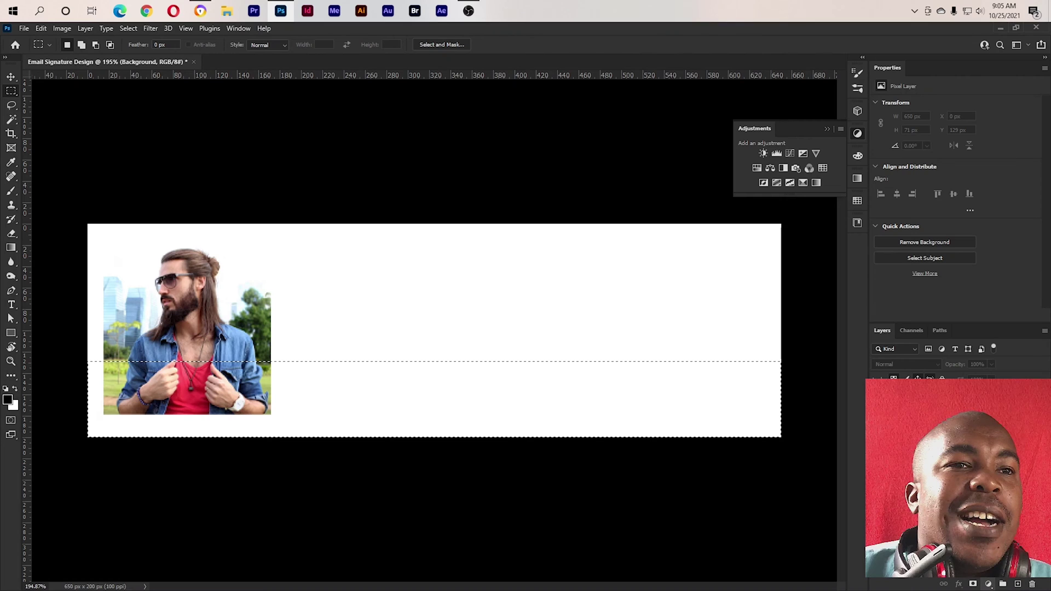
{"action": "left_click_drag", "start_coordinate": [804, 369], "coordinate": [724, 378]}
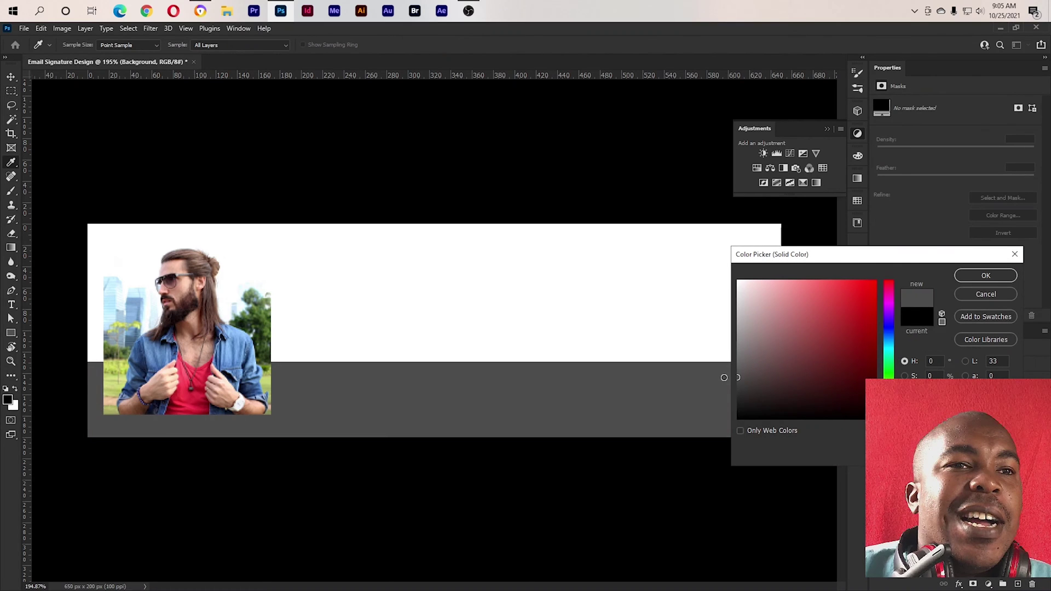
{"action": "left_click", "coordinate": [229, 356]}
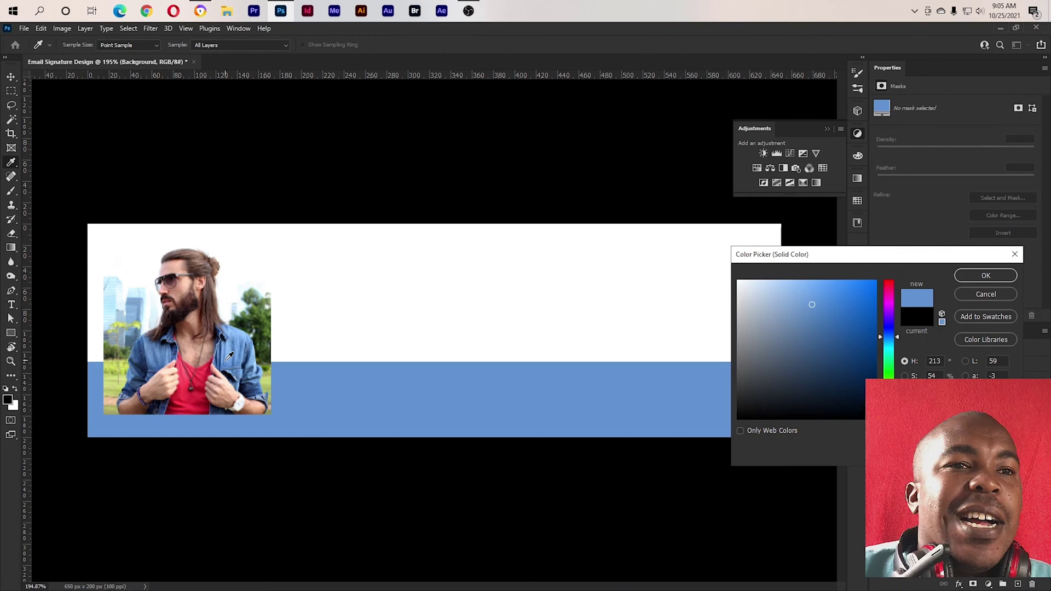
{"action": "left_click_drag", "start_coordinate": [762, 334], "coordinate": [737, 383]}
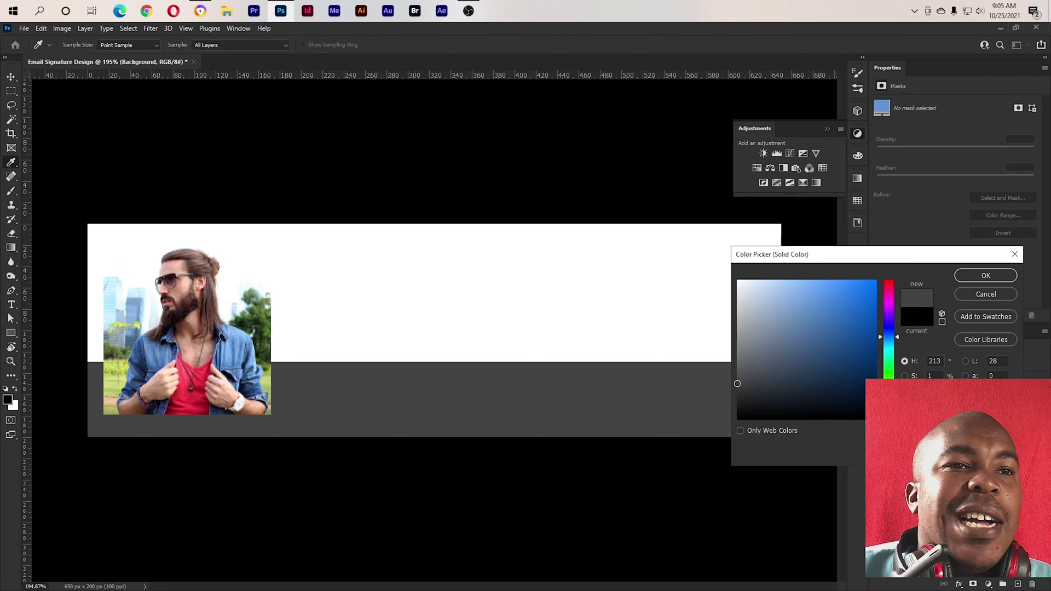
{"action": "left_click", "coordinate": [986, 277]}
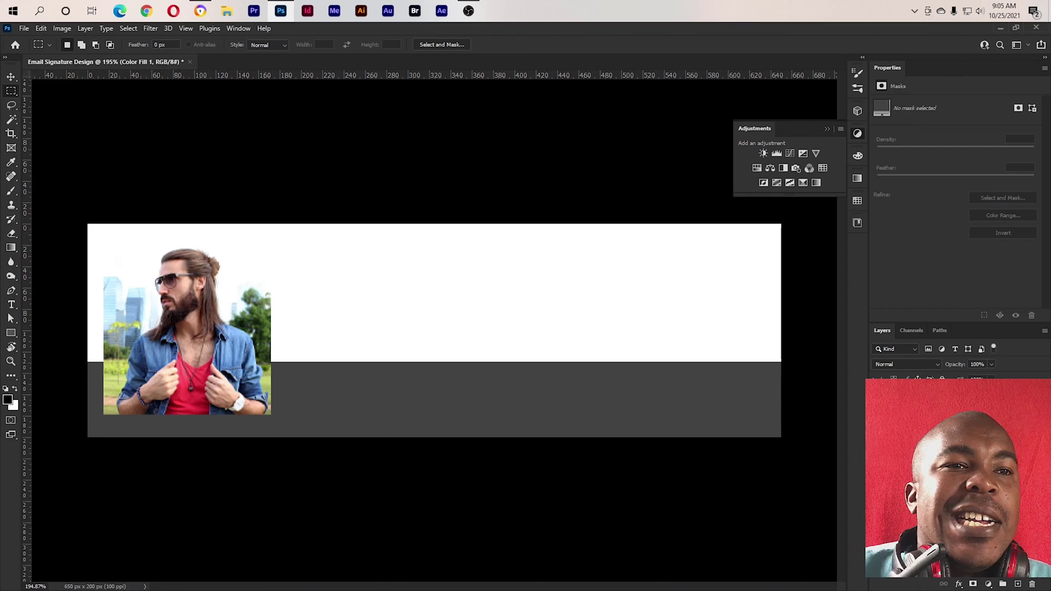
{"action": "left_click", "coordinate": [925, 416]}
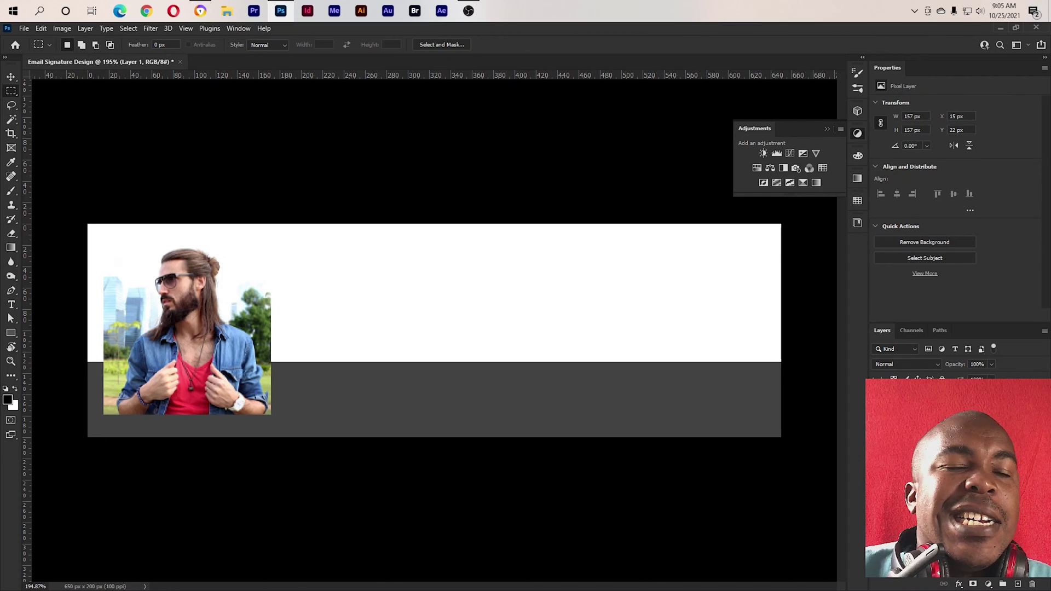
Step: Duplicate the photo layer and enlarge the copy slightly to form a frame
{"action": "key", "text": "ctrl+j"}
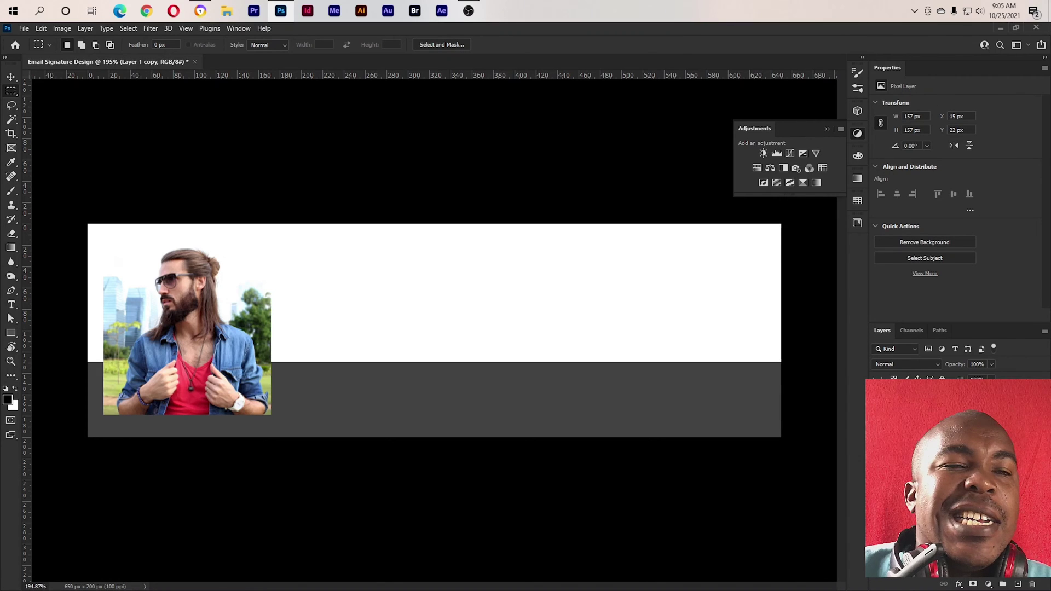
{"action": "key", "text": "ctrl+t"}
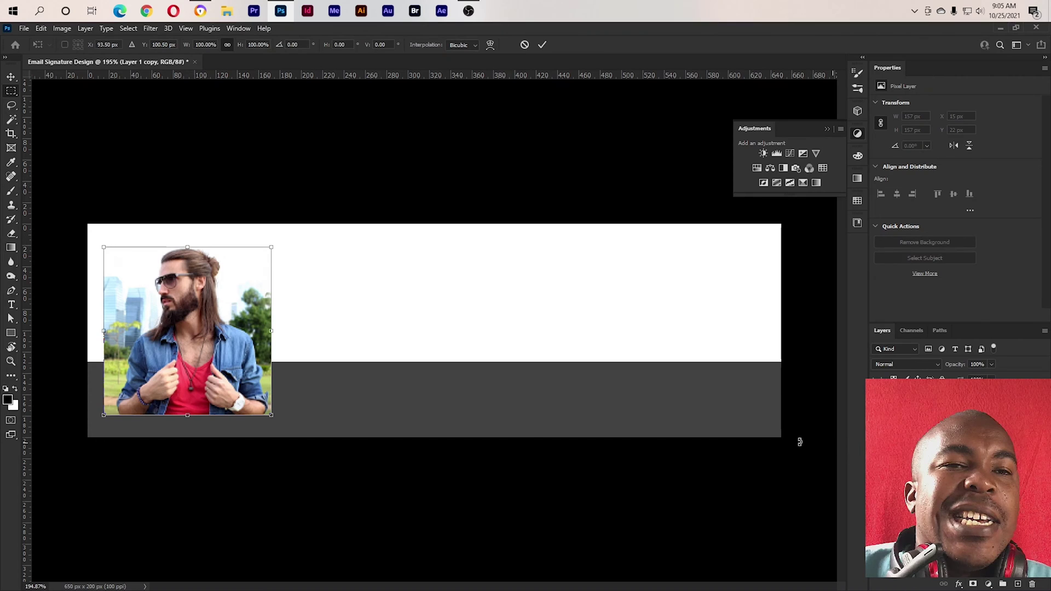
{"action": "left_click_drag", "start_coordinate": [270, 247], "coordinate": [274, 244]}
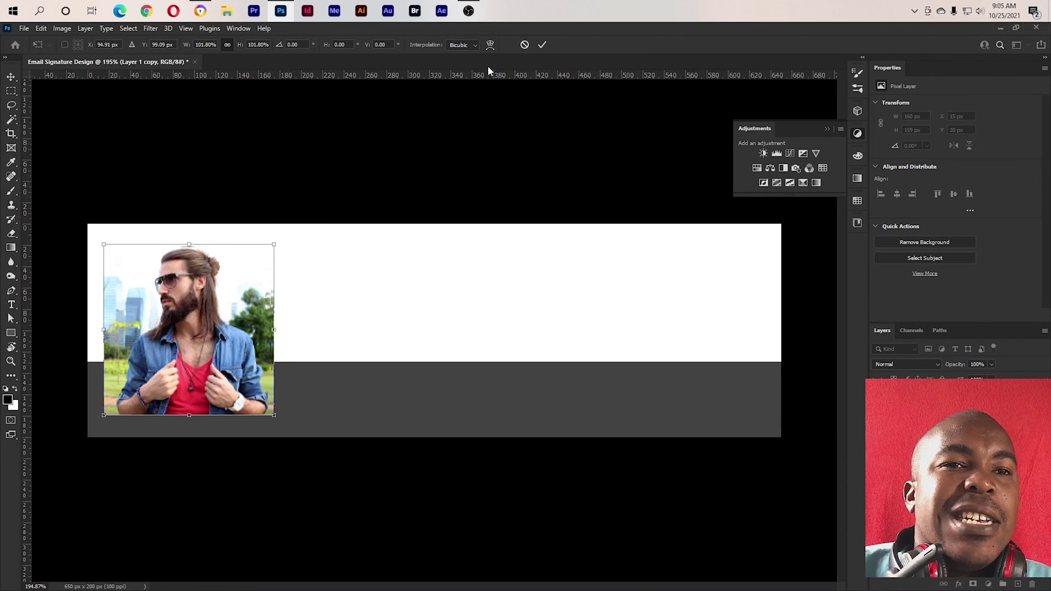
{"action": "left_click", "coordinate": [543, 46]}
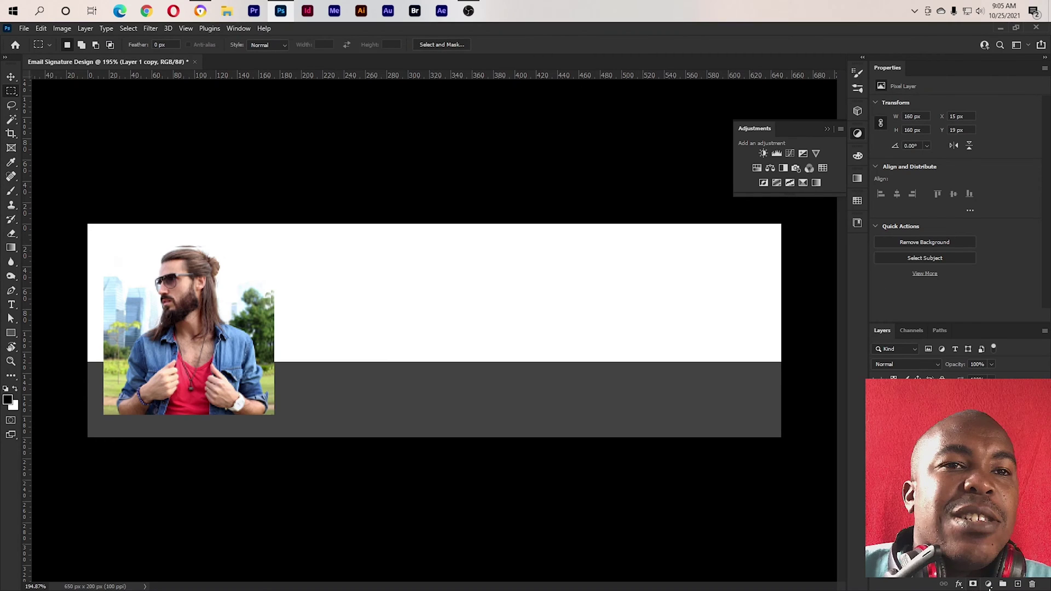
Step: Give the frame copy a white Color Overlay sampled from the canvas
{"action": "left_click", "coordinate": [958, 584]}
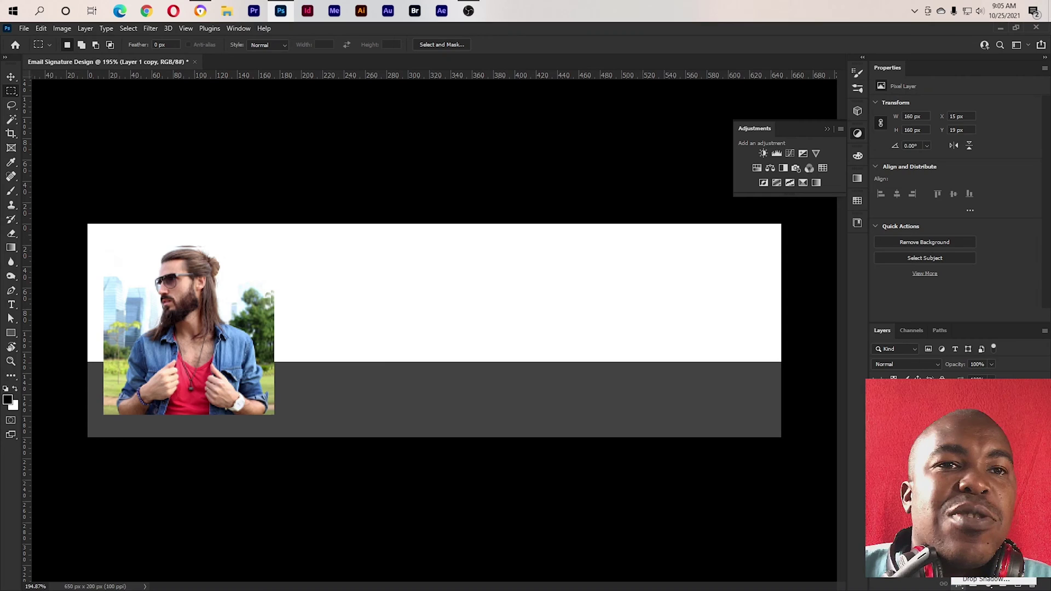
{"action": "left_click", "coordinate": [979, 530]}
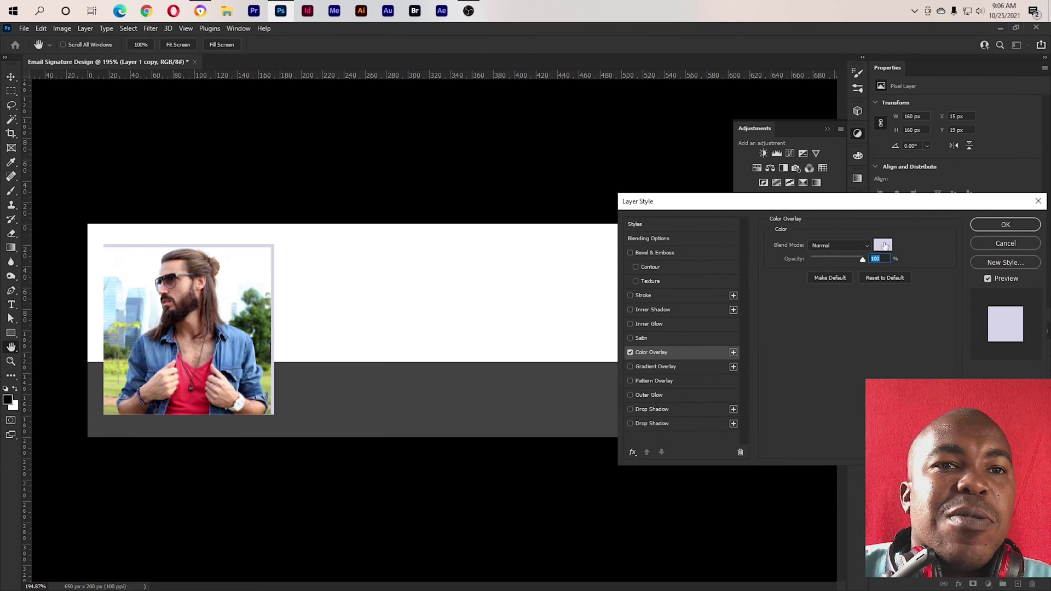
{"action": "left_click", "coordinate": [885, 246]}
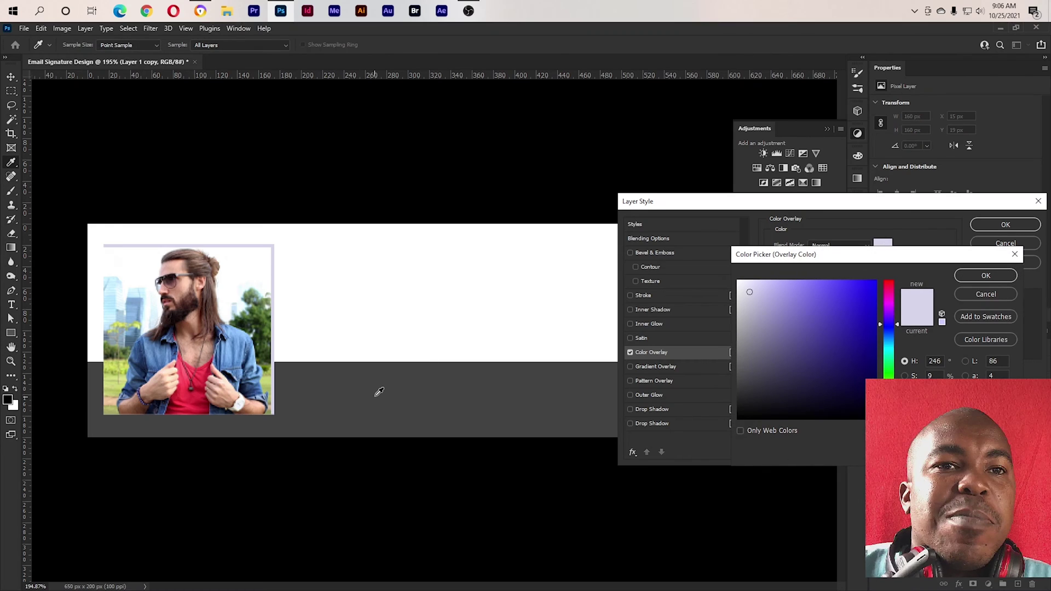
{"action": "left_click", "coordinate": [384, 317]}
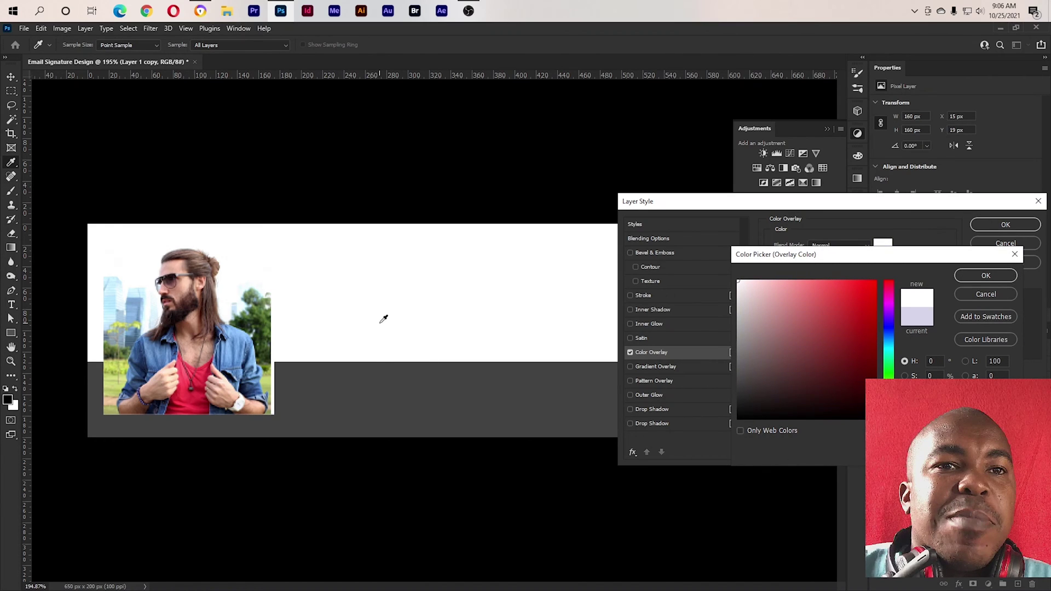
{"action": "left_click", "coordinate": [987, 277]}
{"action": "left_click", "coordinate": [1005, 224]}
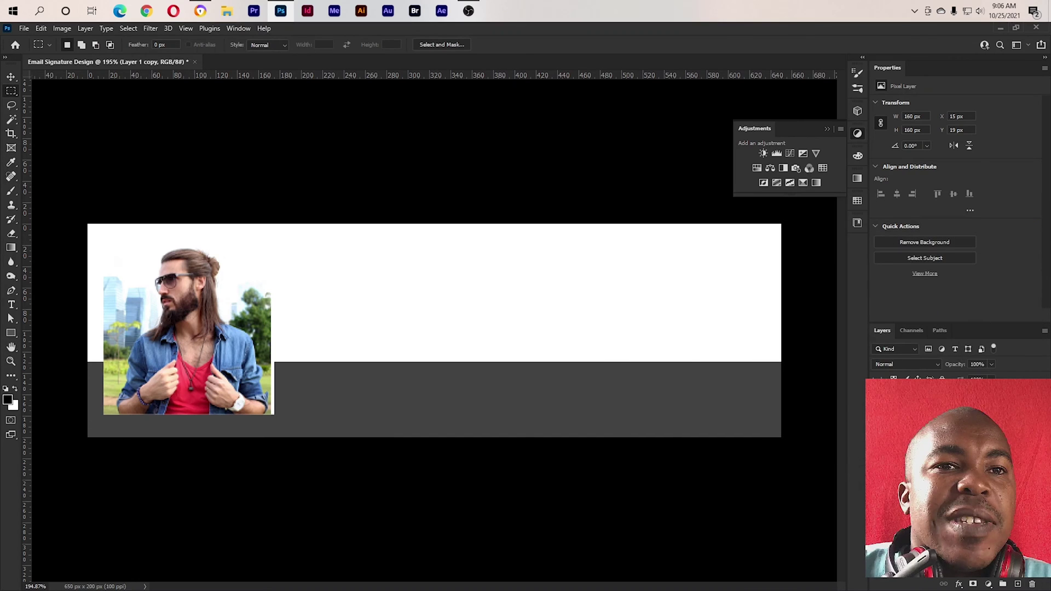
{"action": "left_click", "coordinate": [930, 465]}
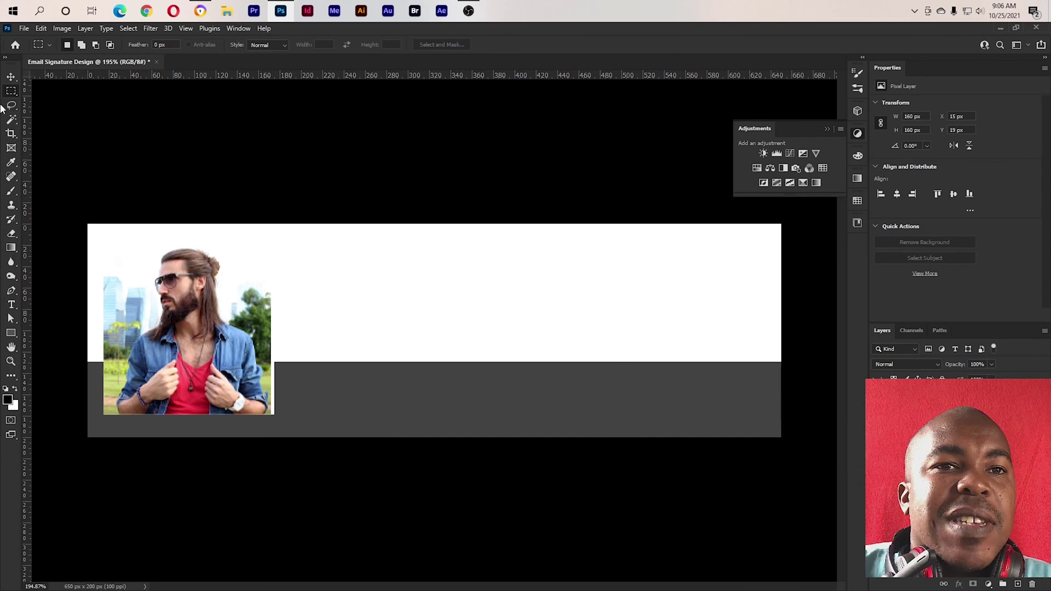
Step: Centre the photo horizontally and vertically within its white frame
{"action": "left_click", "coordinate": [11, 78]}
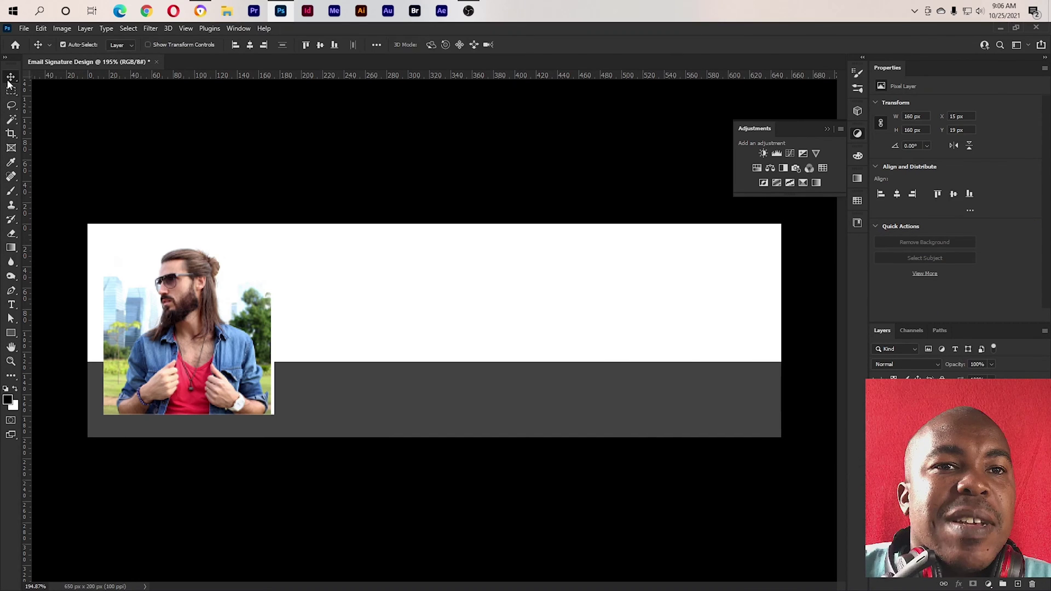
{"action": "left_click", "coordinate": [249, 45]}
{"action": "left_click", "coordinate": [320, 46]}
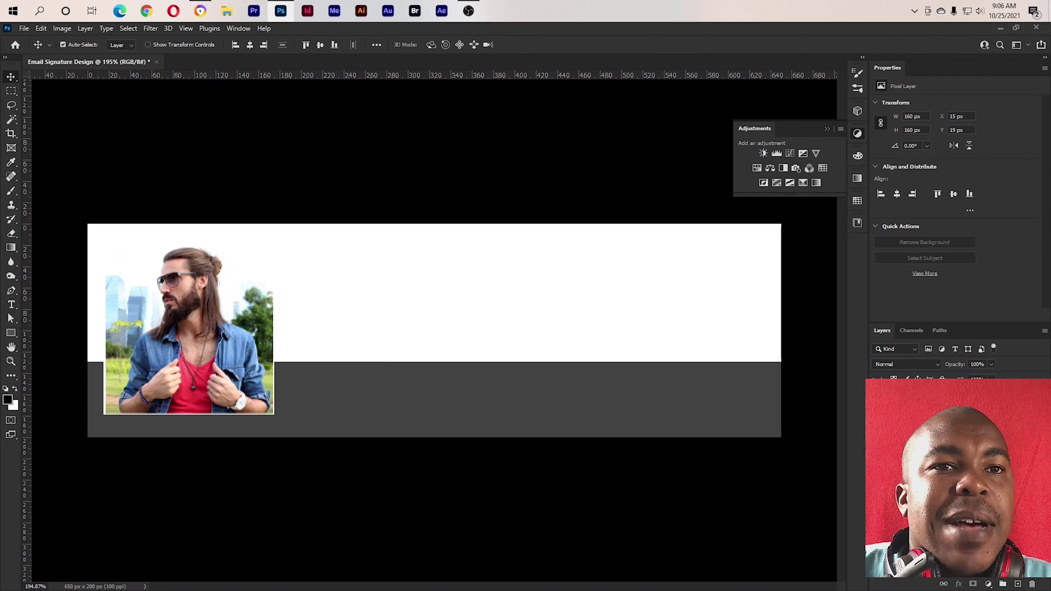
Step: Drag Espere Camino.jpg from Desktop > Design Email Signature onto the banner
{"action": "left_click", "coordinate": [228, 14]}
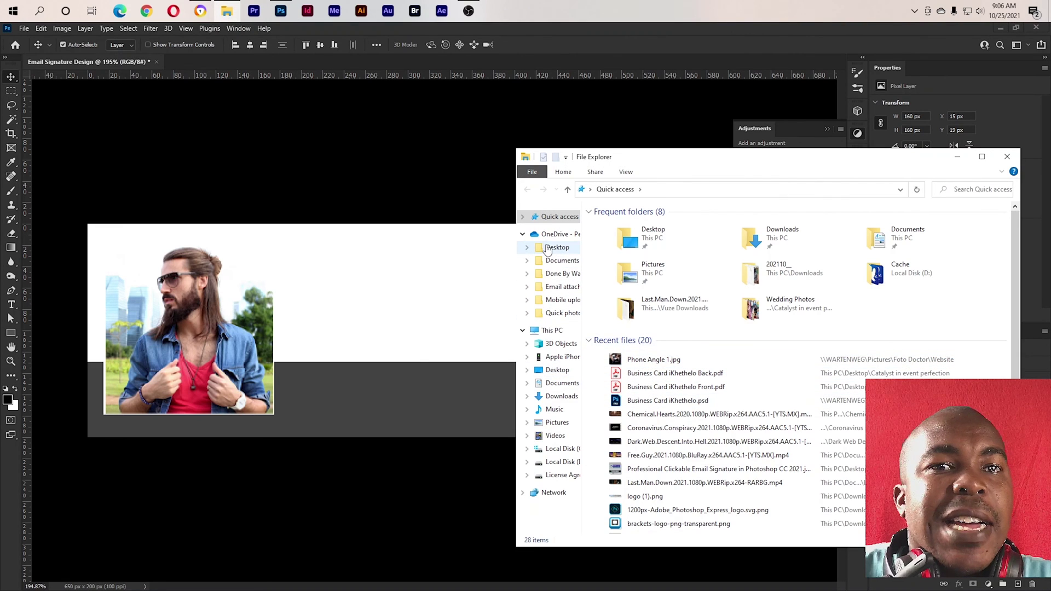
{"action": "left_click", "coordinate": [547, 248]}
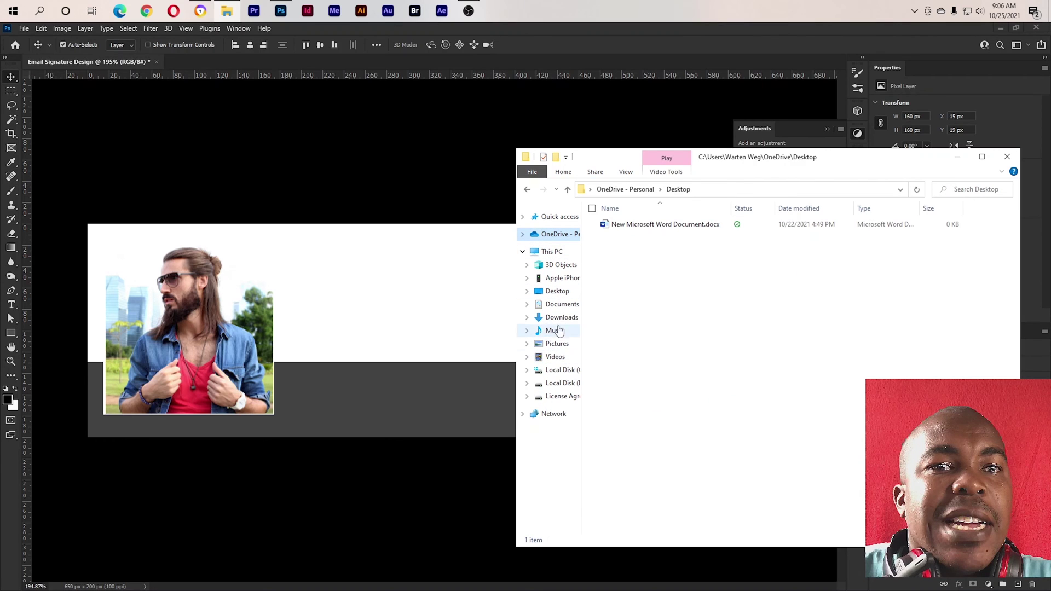
{"action": "left_click", "coordinate": [553, 294]}
{"action": "double_click", "coordinate": [679, 235]}
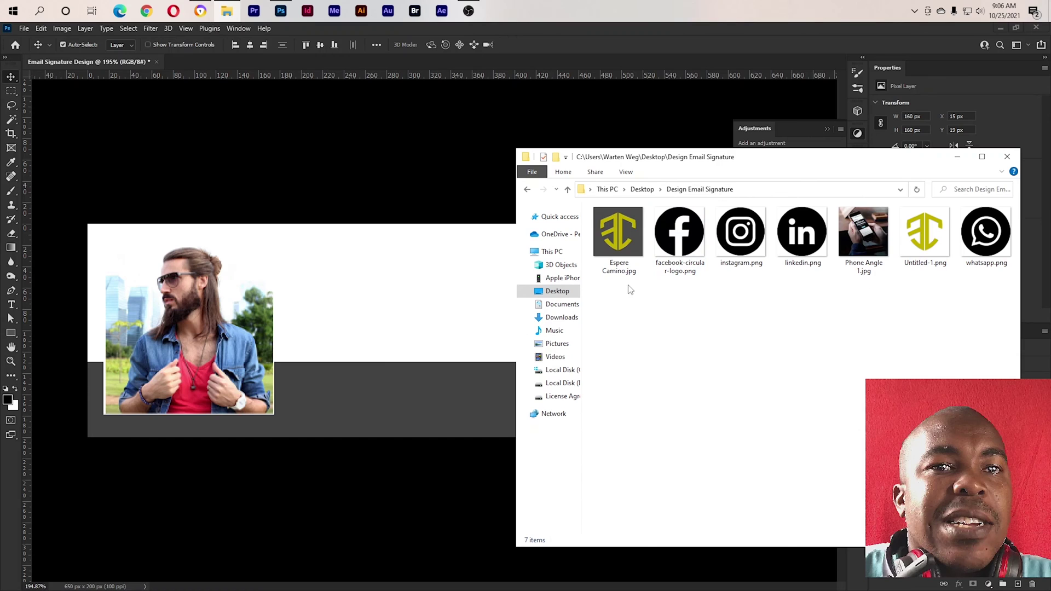
{"action": "left_click_drag", "start_coordinate": [617, 235], "coordinate": [474, 392]}
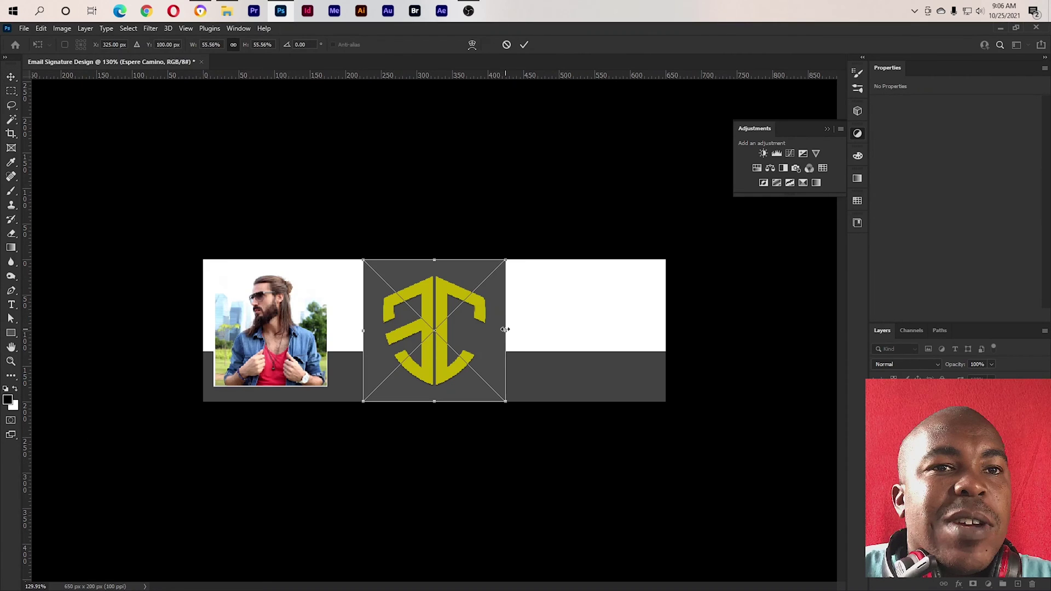
Step: Shrink the Espere Camino logo to 67 × 67 px inside the grey band
{"action": "mouse_move", "coordinate": [505, 329]}
{"action": "left_mouse_down"}
{"action": "mouse_move", "coordinate": [445, 346]}
{"action": "mouse_move", "coordinate": [411, 332]}
{"action": "mouse_move", "coordinate": [594, 387]}
{"action": "mouse_move", "coordinate": [559, 383]}
{"action": "left_mouse_up"}
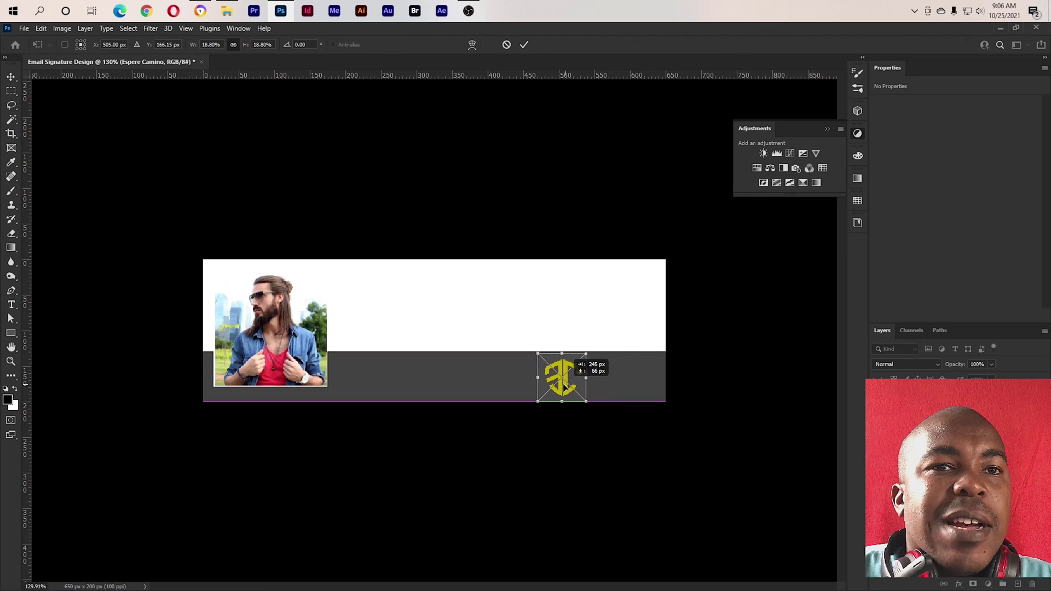
{"action": "left_click", "coordinate": [524, 45]}
{"action": "key", "text": "ctrl+plus"}
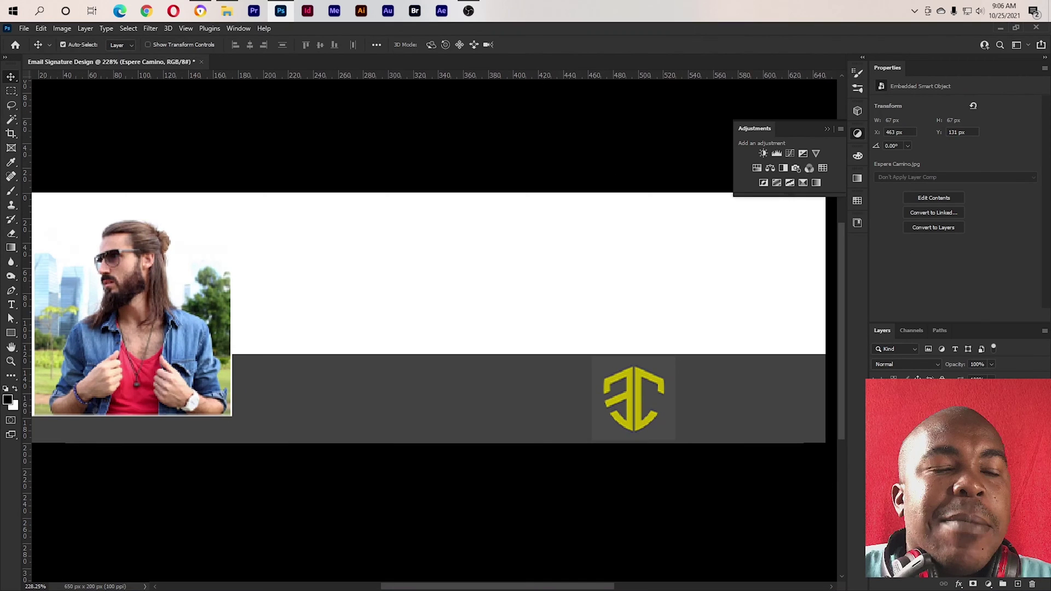
Step: Add a Solid Color fill layer matching the logo's grey backdrop
{"action": "left_click", "coordinate": [988, 584]}
{"action": "left_click", "coordinate": [990, 383]}
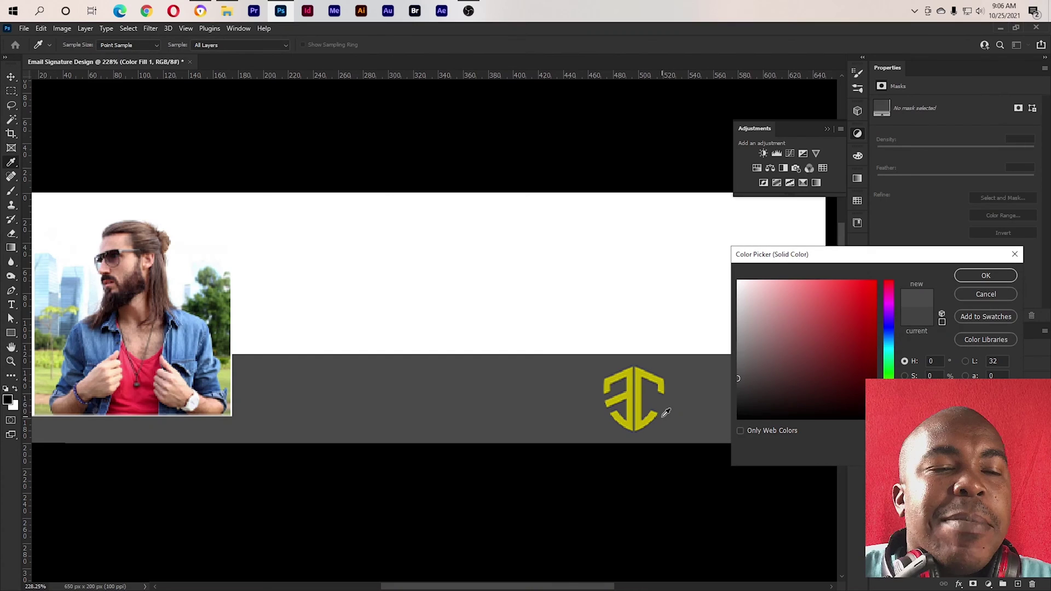
{"action": "left_click", "coordinate": [967, 278]}
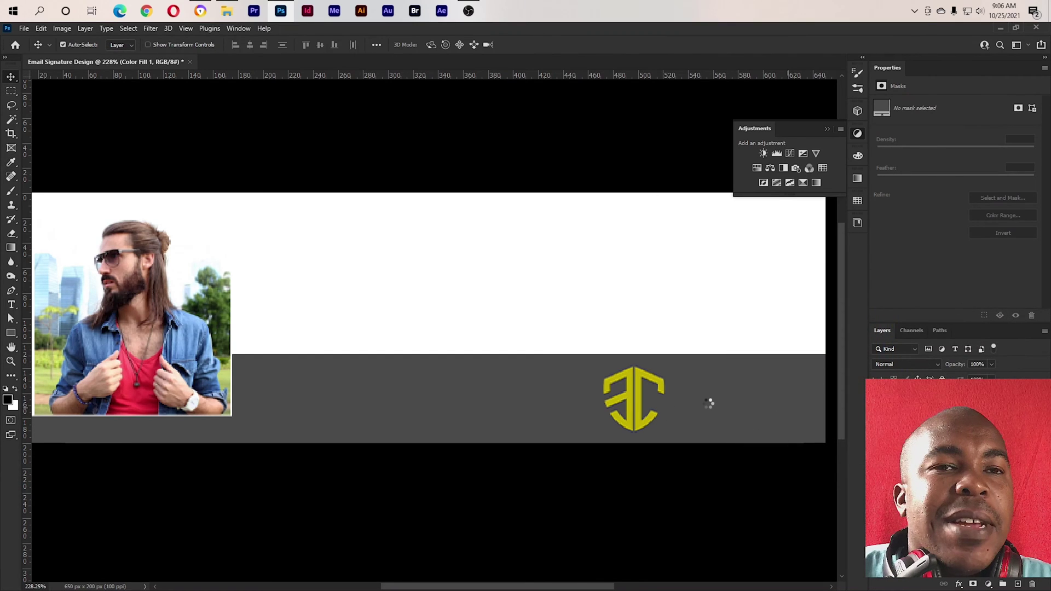
Step: Type the company name 'Espere Camino' as new text beside the logo in the gray band
{"action": "key", "text": "t"}
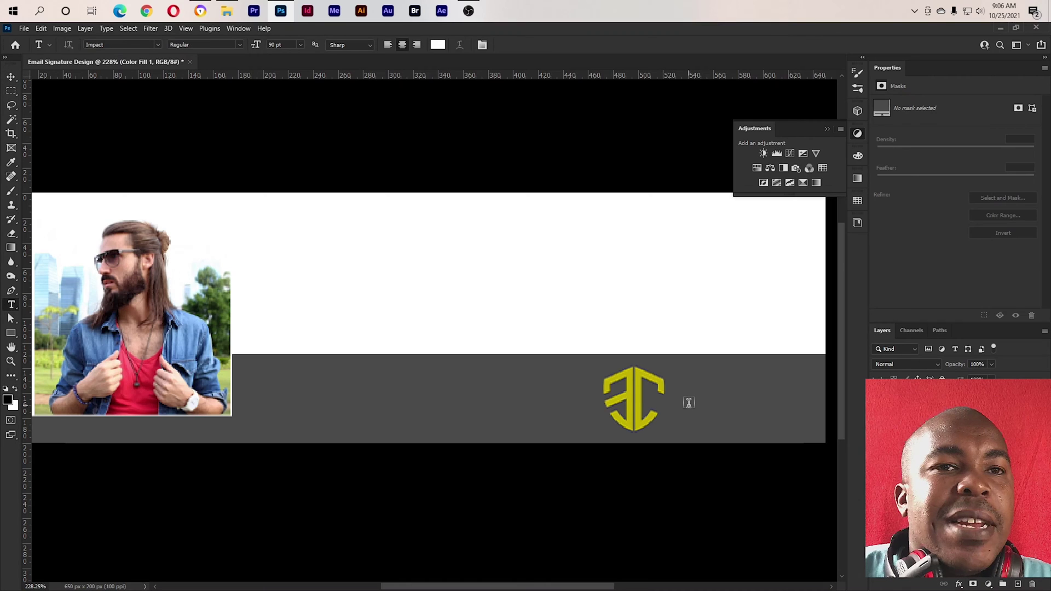
{"action": "left_click", "coordinate": [688, 404]}
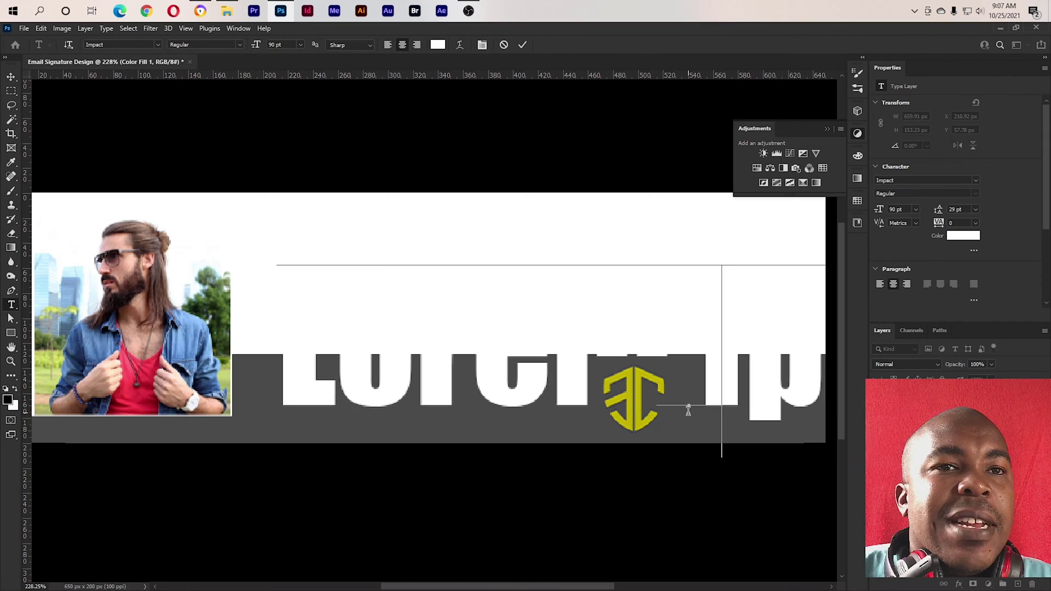
{"action": "type", "text": "ESTOU"}
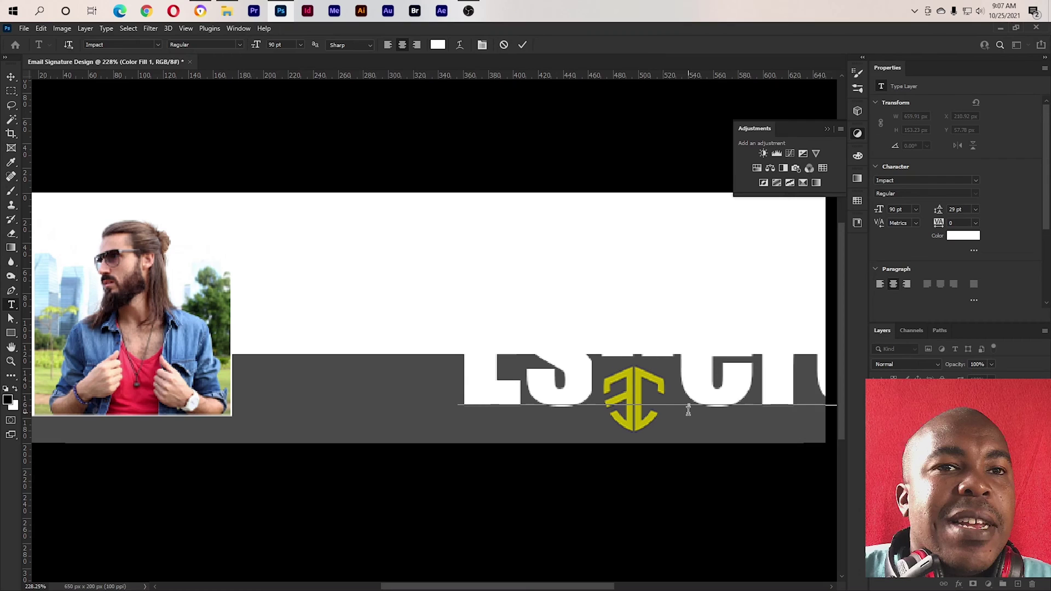
{"action": "type", "text": "andoial"}
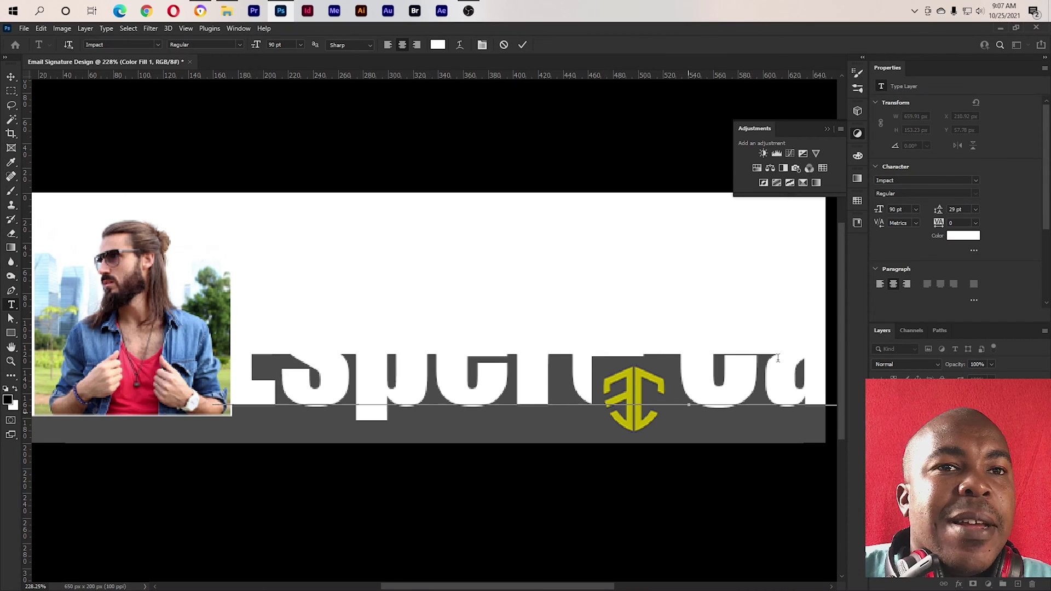
{"action": "left_click", "coordinate": [522, 45]}
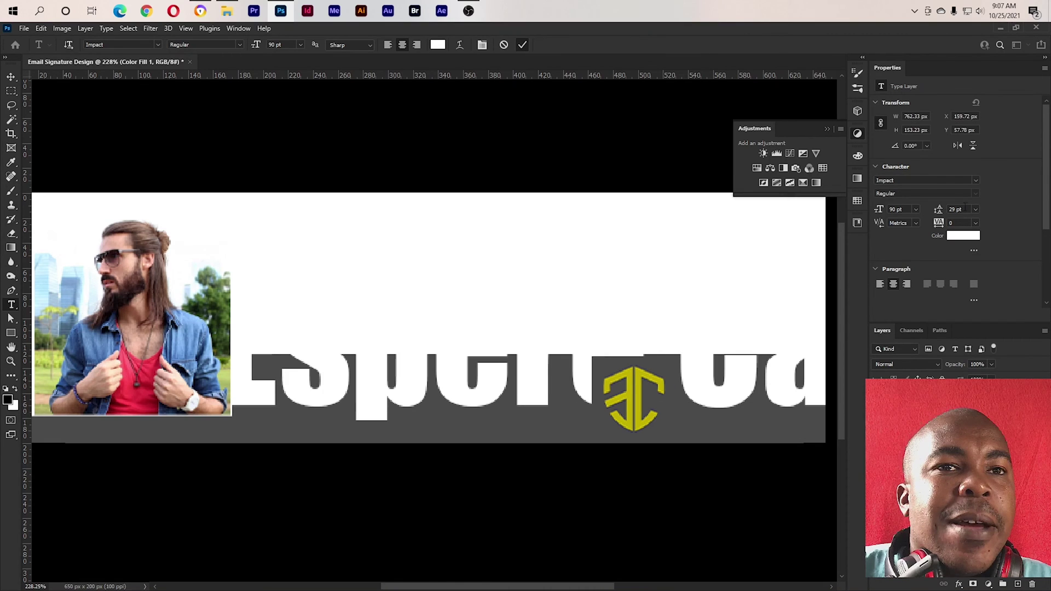
Step: Reduce 'Espere Camino' to 11 pt and position it just right of the logo
{"action": "left_click", "coordinate": [917, 210]}
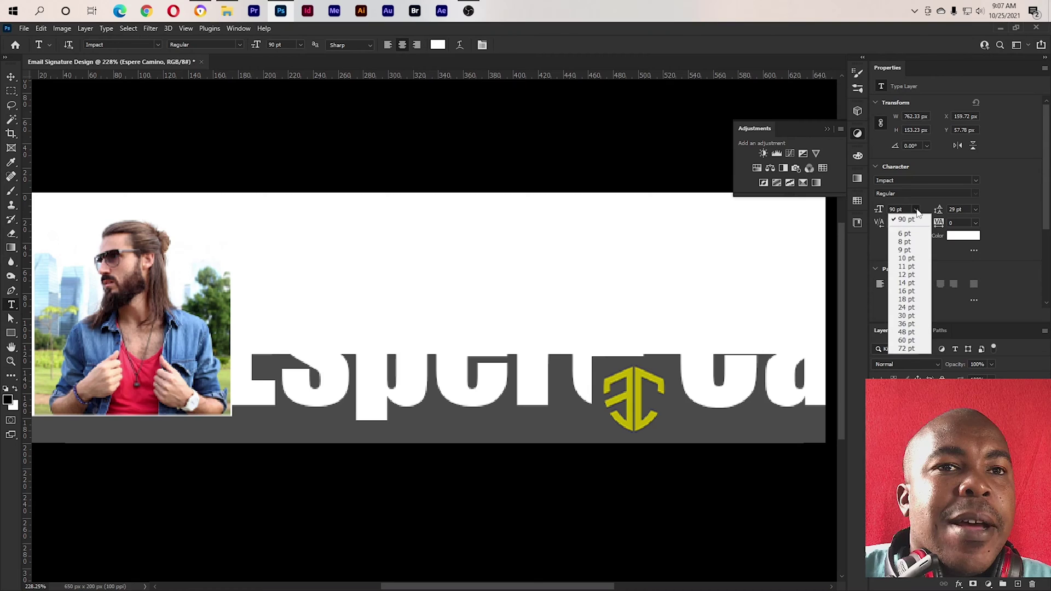
{"action": "left_click", "coordinate": [906, 307]}
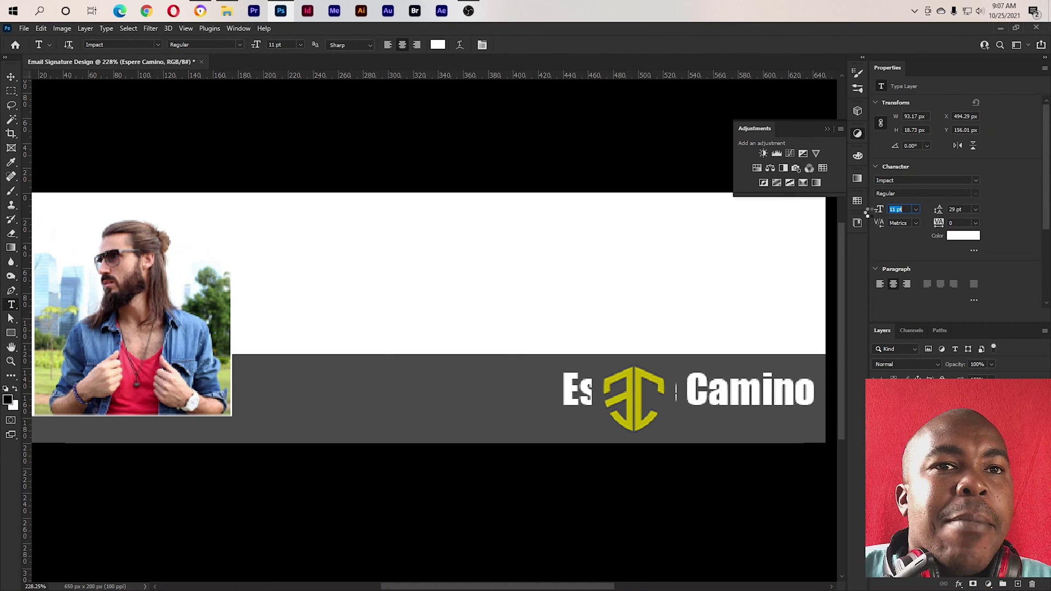
{"action": "left_click_drag", "start_coordinate": [872, 214], "coordinate": [867, 213]}
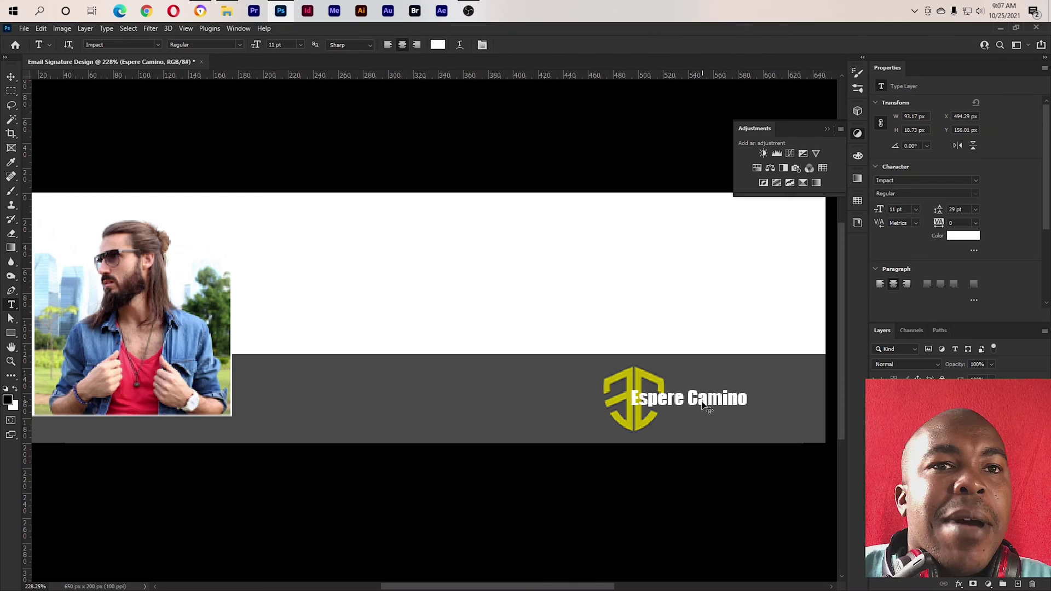
{"action": "left_click_drag", "start_coordinate": [703, 402], "coordinate": [743, 401]}
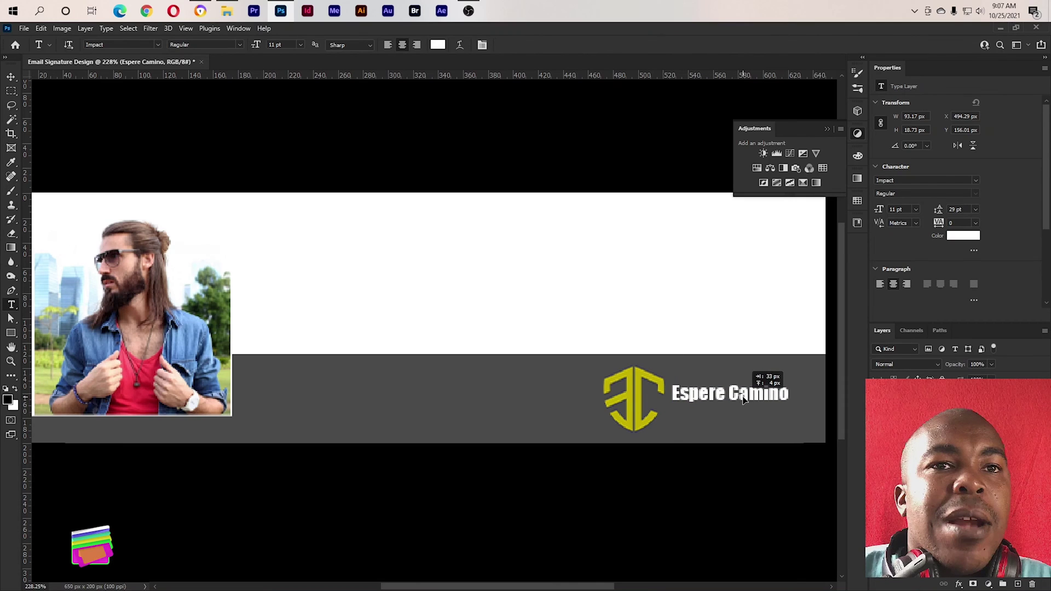
{"action": "left_click_drag", "start_coordinate": [743, 400], "coordinate": [750, 403]}
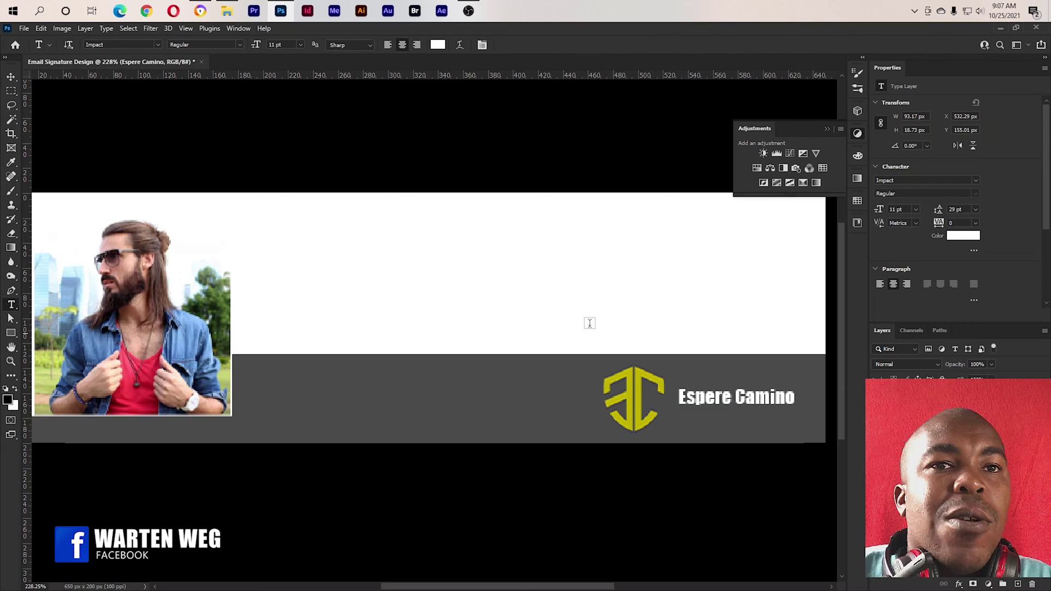
{"action": "left_click", "coordinate": [69, 28]}
{"action": "mouse_move", "coordinate": [79, 57]}
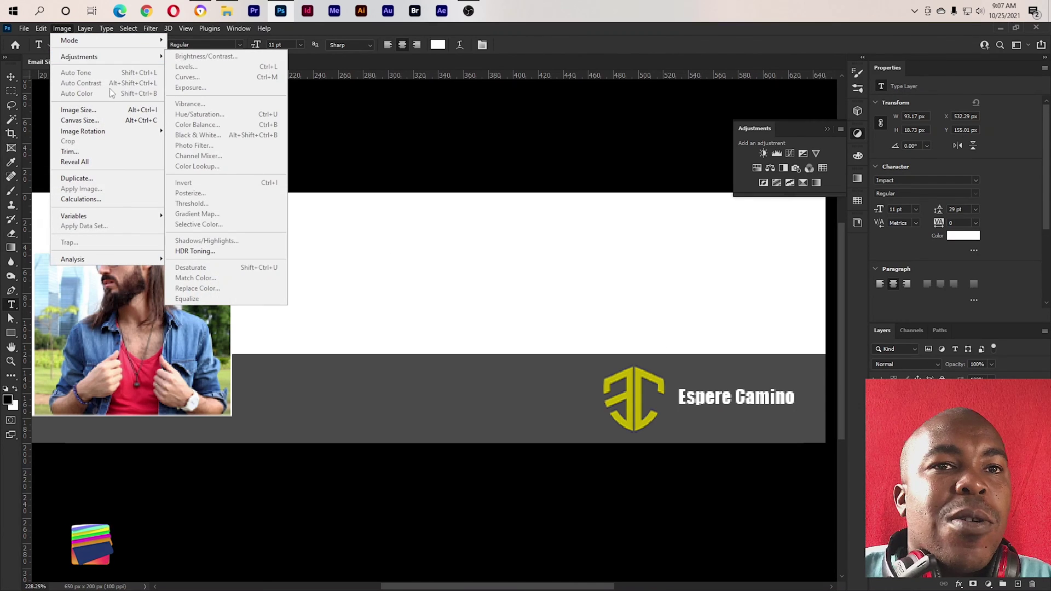
Step: Resample the banner to 200 pixels/inch in Image Size, giving 1300 × 400 px
{"action": "left_click", "coordinate": [108, 112]}
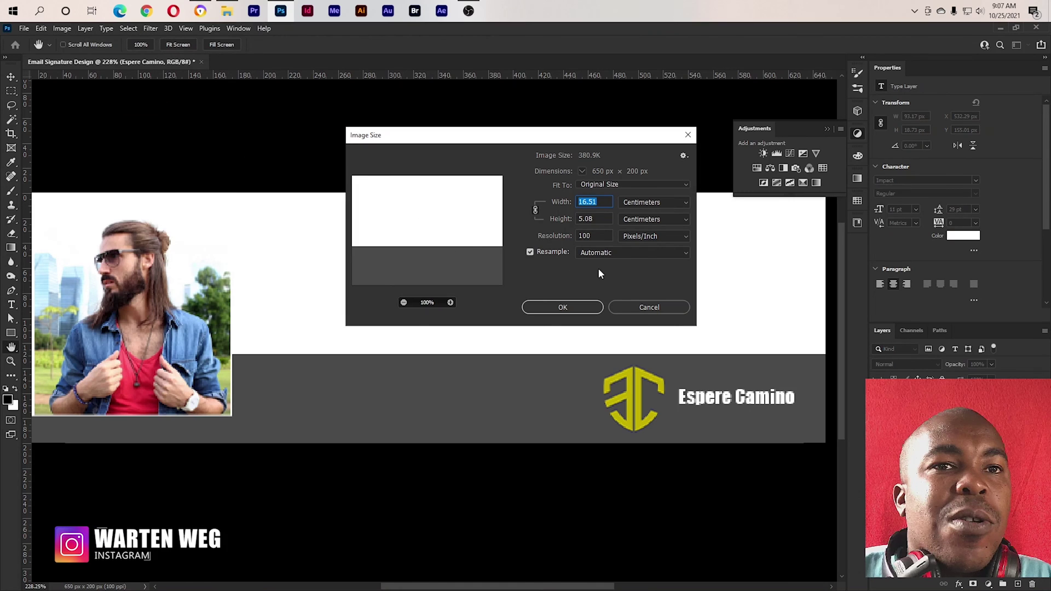
{"action": "left_click", "coordinate": [563, 237]}
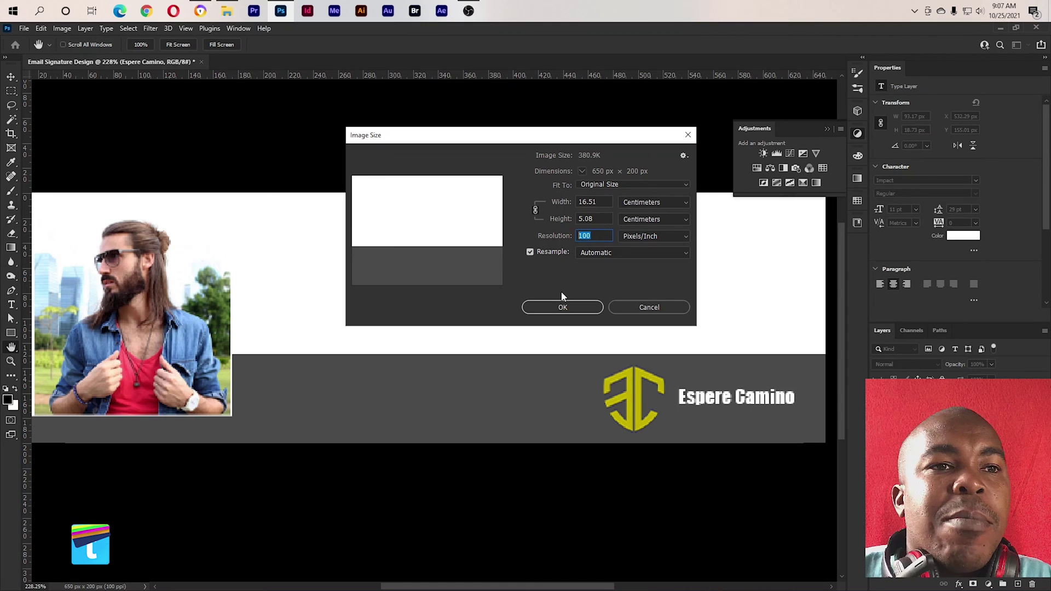
{"action": "type", "text": "200"}
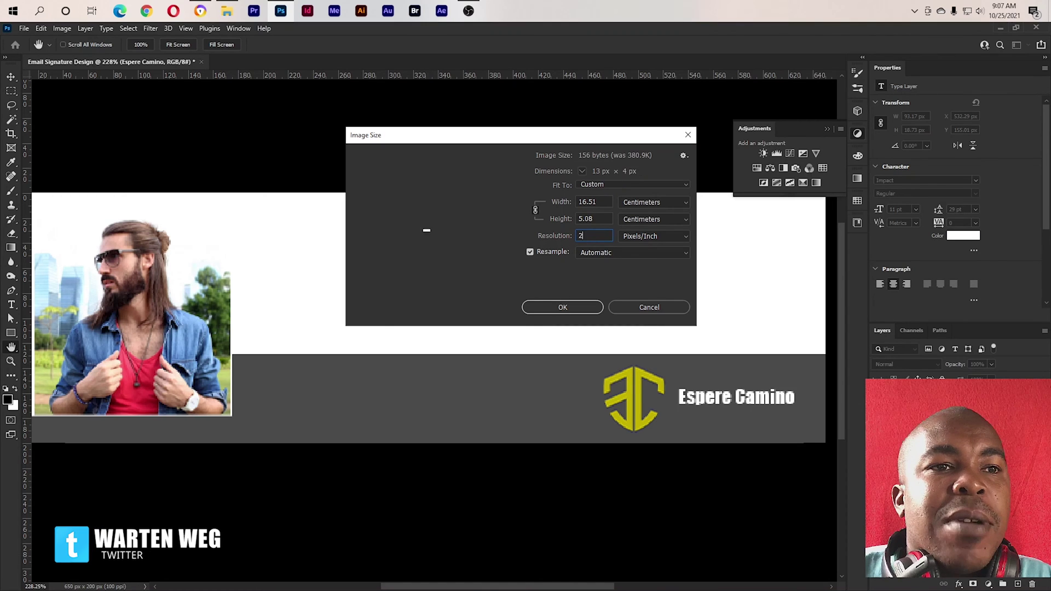
{"action": "left_click", "coordinate": [563, 306]}
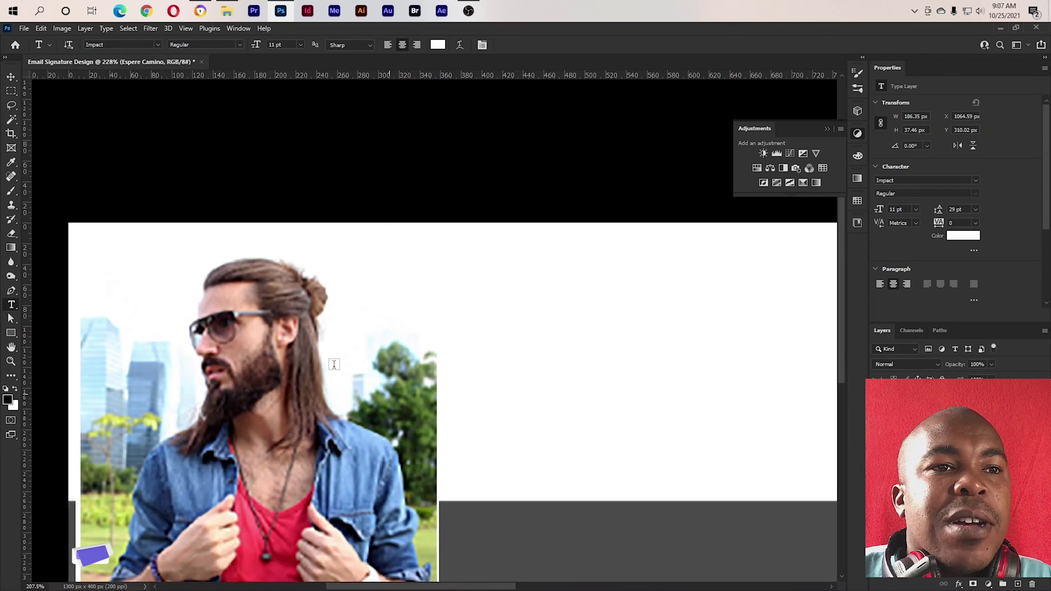
Step: Move the yellow logo left, enlarge 'Espere Camino' to 14 pt, and nudge it beside the logo
{"action": "key", "text": "ctrl+0"}
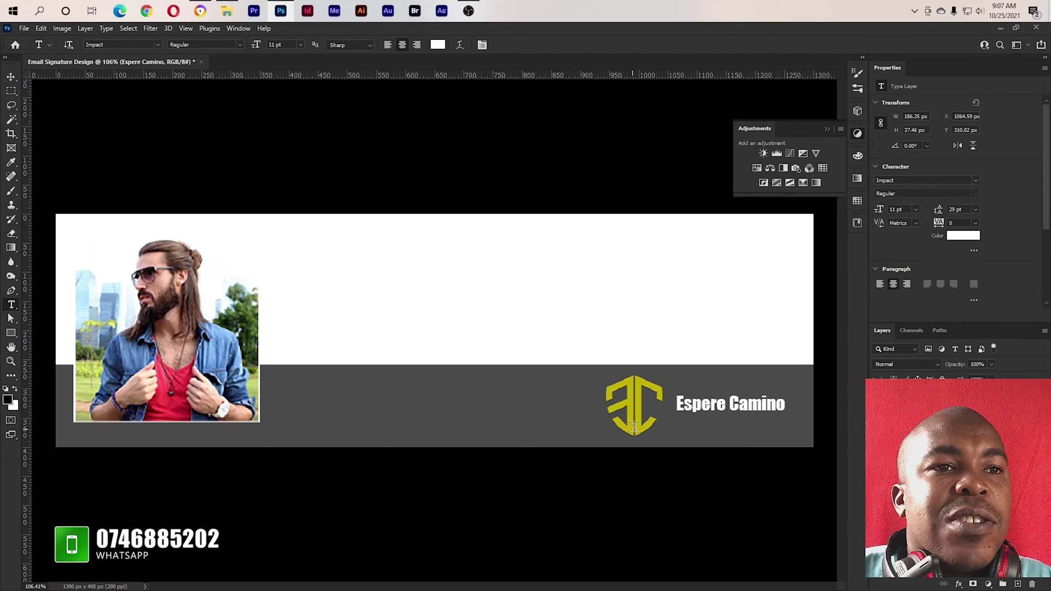
{"action": "left_click_drag", "start_coordinate": [639, 419], "coordinate": [611, 419]}
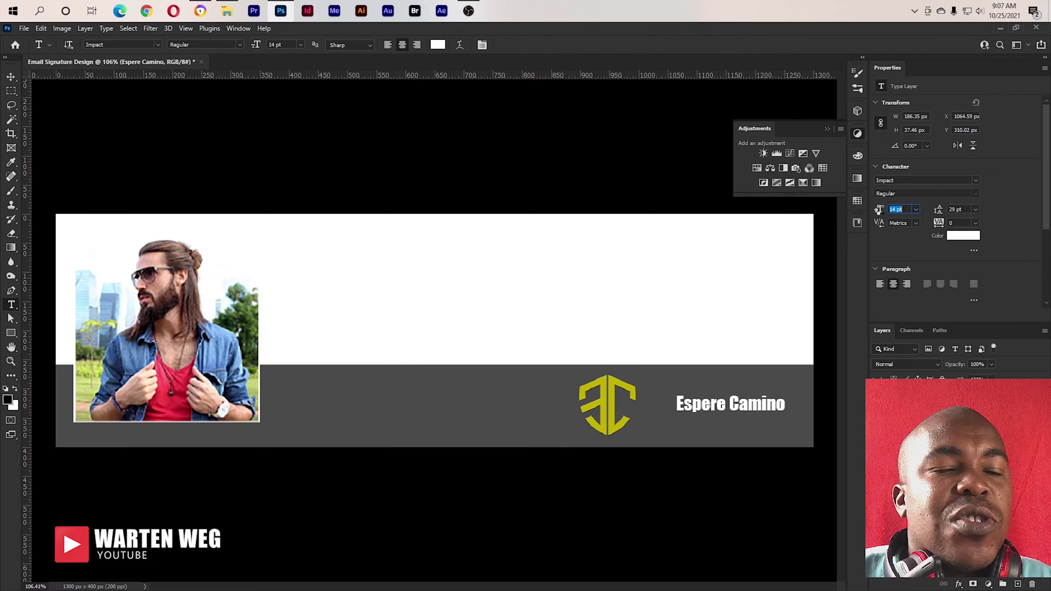
{"action": "left_click_drag", "start_coordinate": [878, 211], "coordinate": [885, 211]}
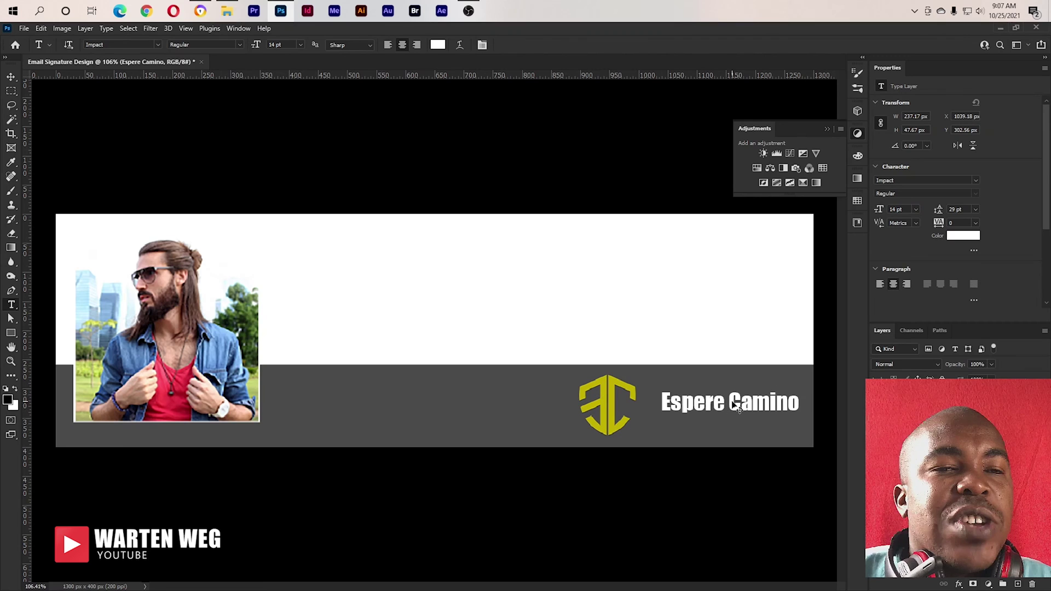
{"action": "left_click_drag", "start_coordinate": [725, 409], "coordinate": [697, 411]}
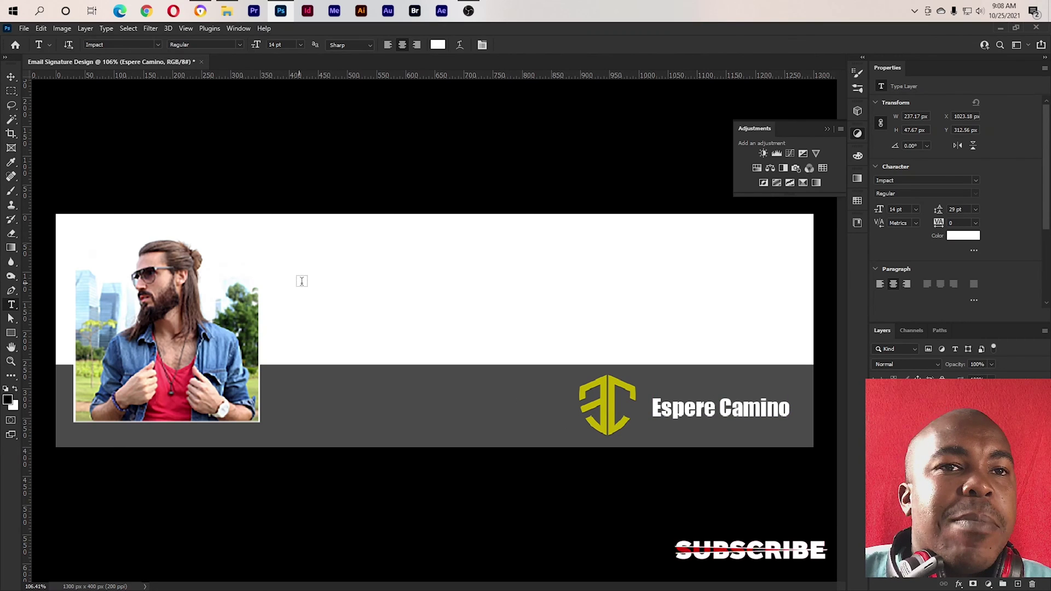
Step: Type the person's name as a new text layer beside the photo
{"action": "left_click", "coordinate": [297, 265]}
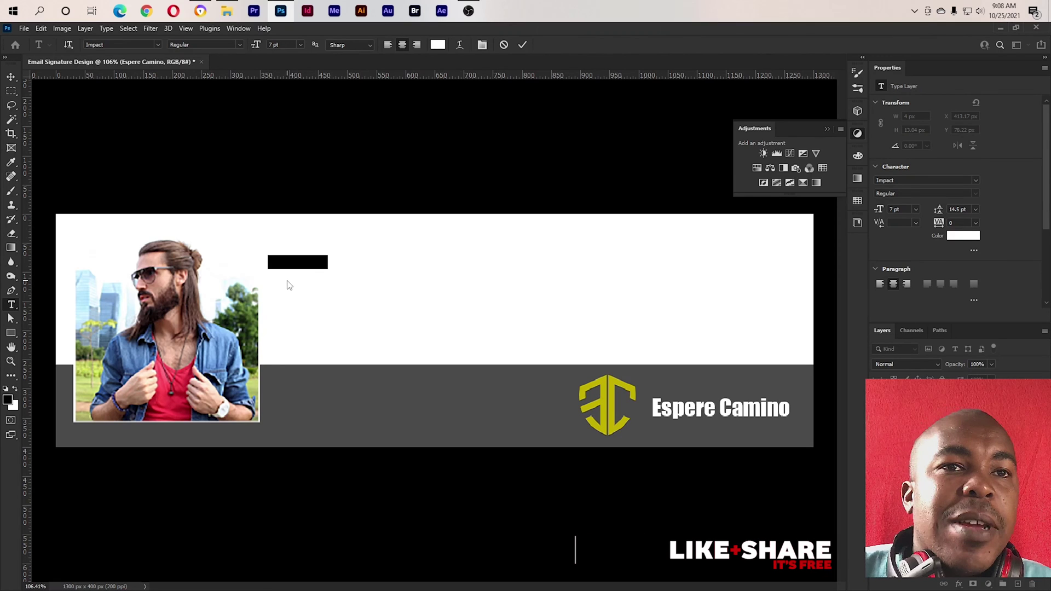
{"action": "key", "text": "BackSpace"}
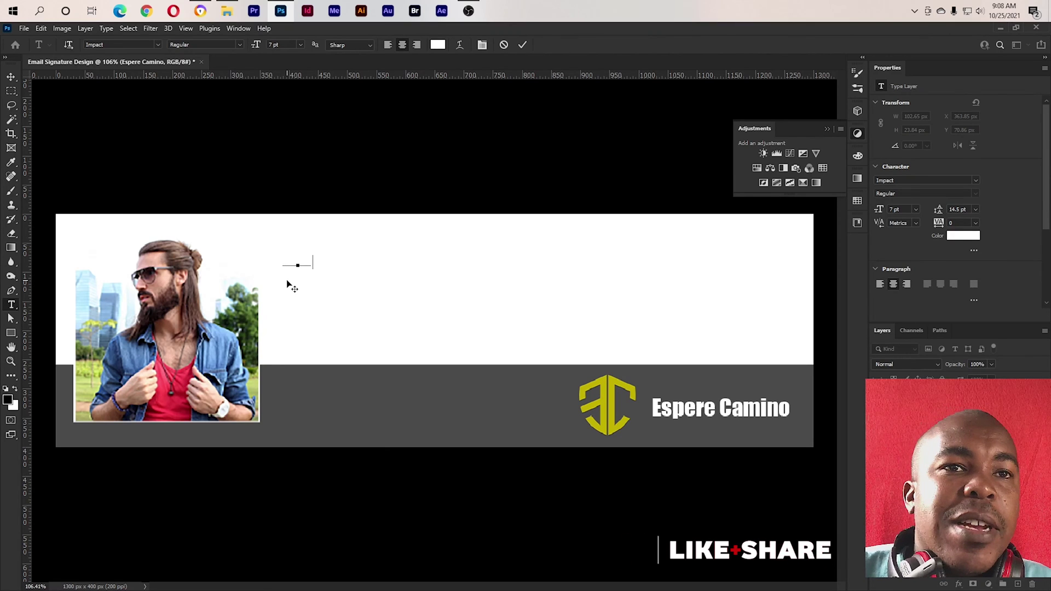
{"action": "type", "text": "John"}
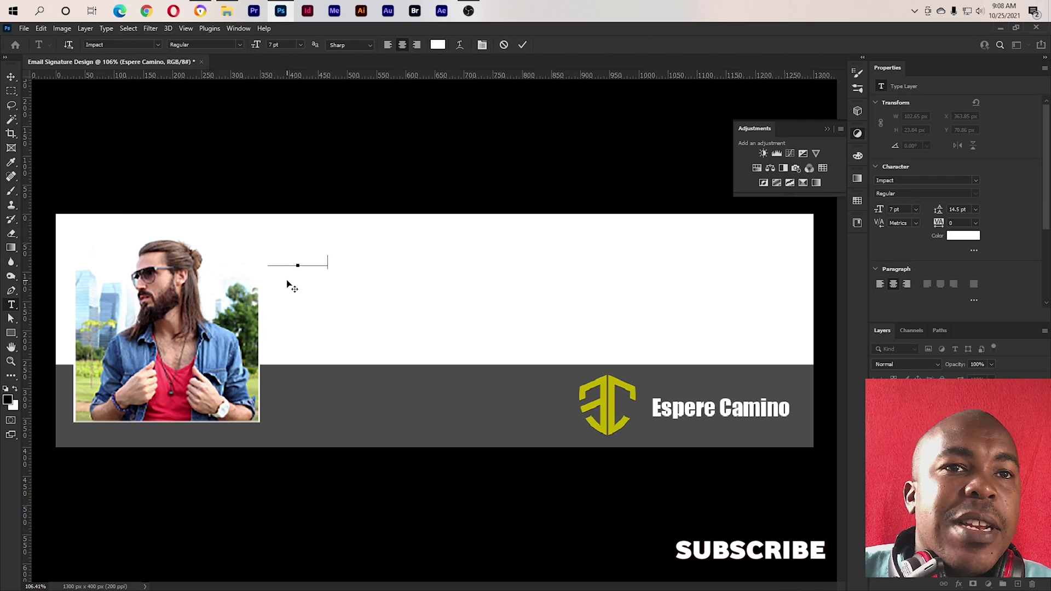
{"action": "type", "text": " Do"}
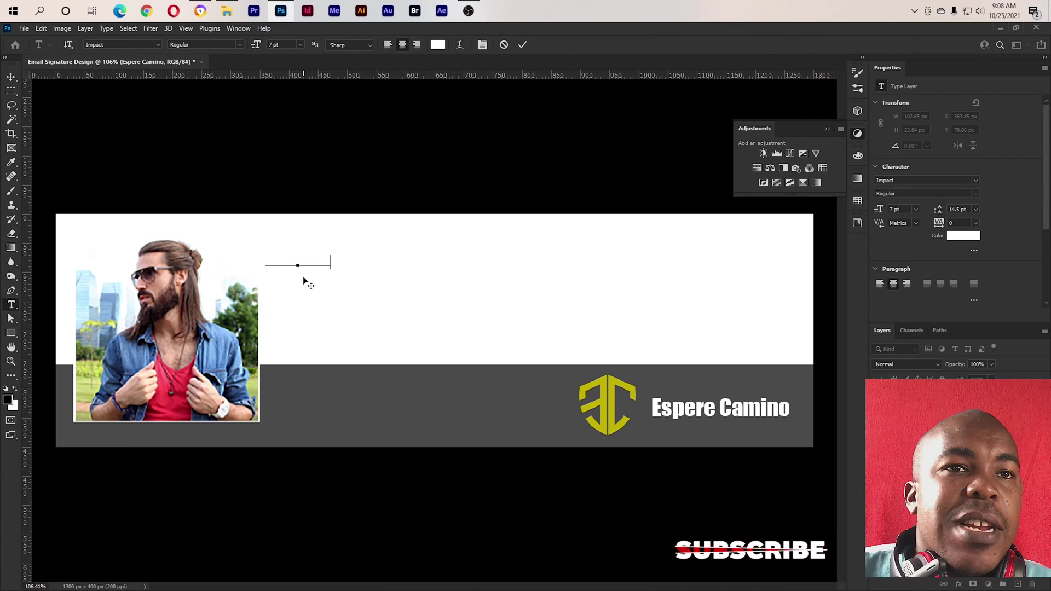
{"action": "left_click_drag", "start_coordinate": [306, 282], "coordinate": [341, 290]}
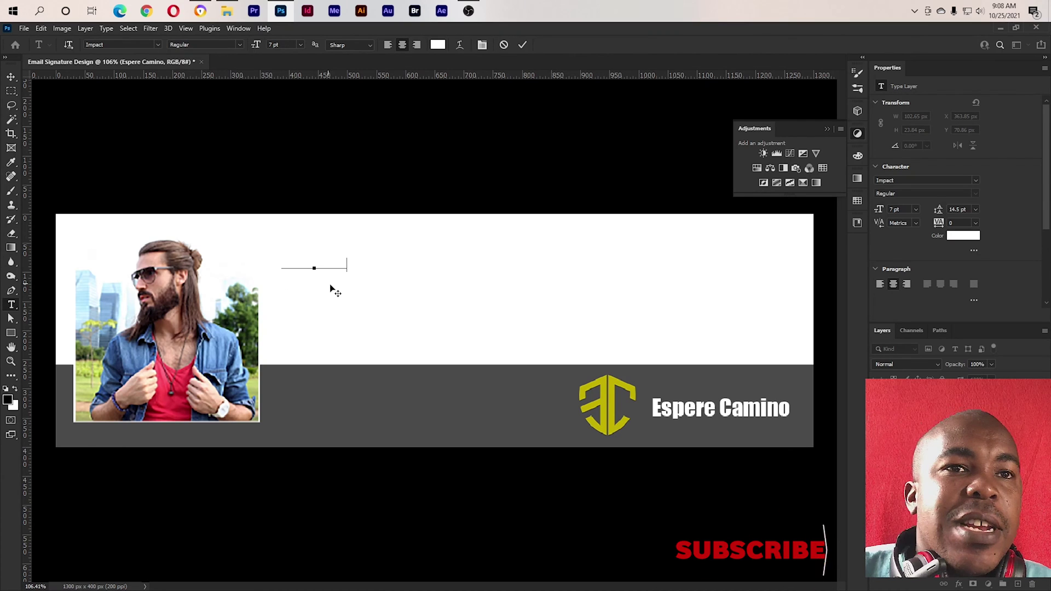
{"action": "left_click", "coordinate": [522, 44]}
Step: Colour the name near-black, raise it to 18 pt, and reposition it beside the portrait
{"action": "left_click", "coordinate": [955, 237]}
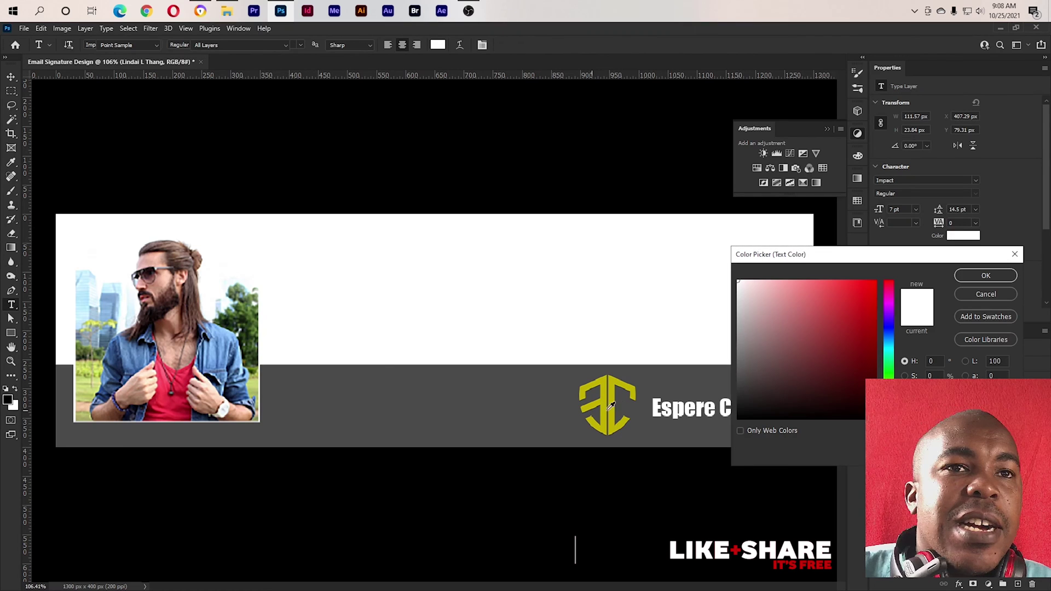
{"action": "left_click", "coordinate": [614, 413]}
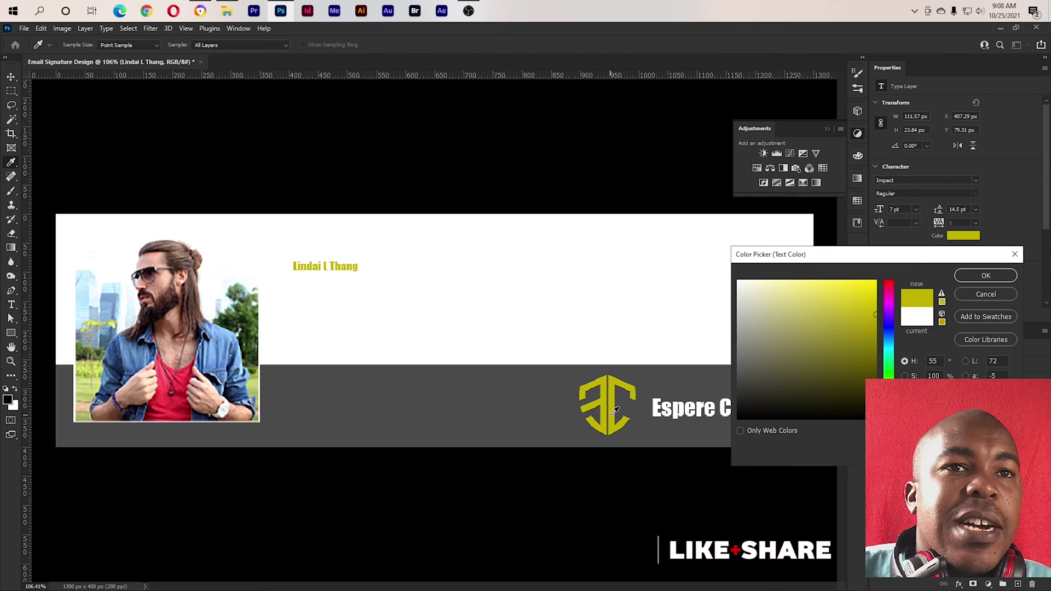
{"action": "left_click", "coordinate": [575, 426]}
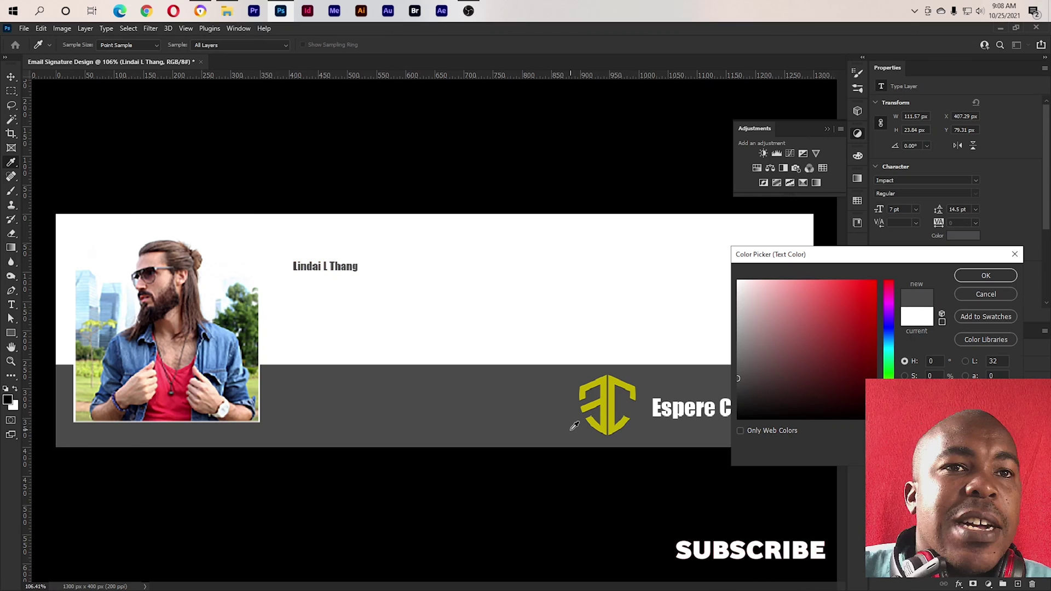
{"action": "left_click", "coordinate": [750, 407]}
{"action": "left_click_drag", "start_coordinate": [750, 407], "coordinate": [750, 413]}
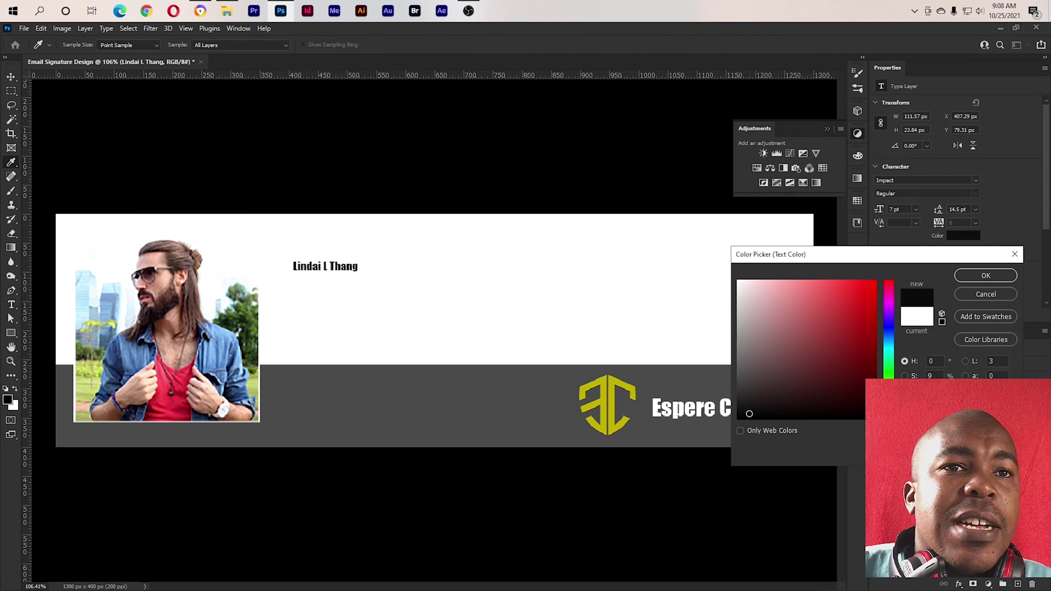
{"action": "left_click", "coordinate": [985, 276]}
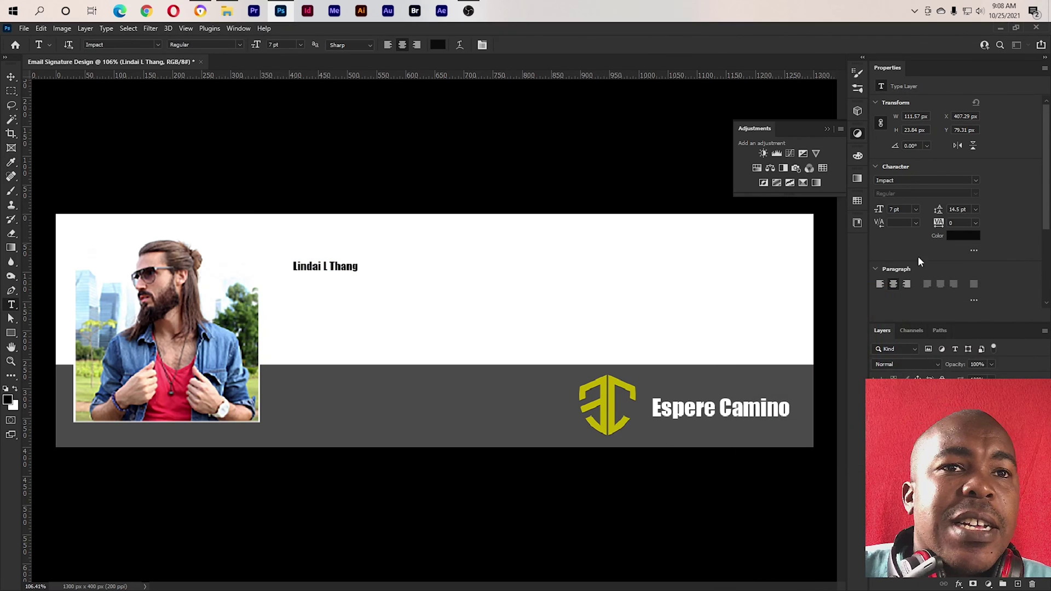
{"action": "left_click_drag", "start_coordinate": [880, 213], "coordinate": [887, 213]}
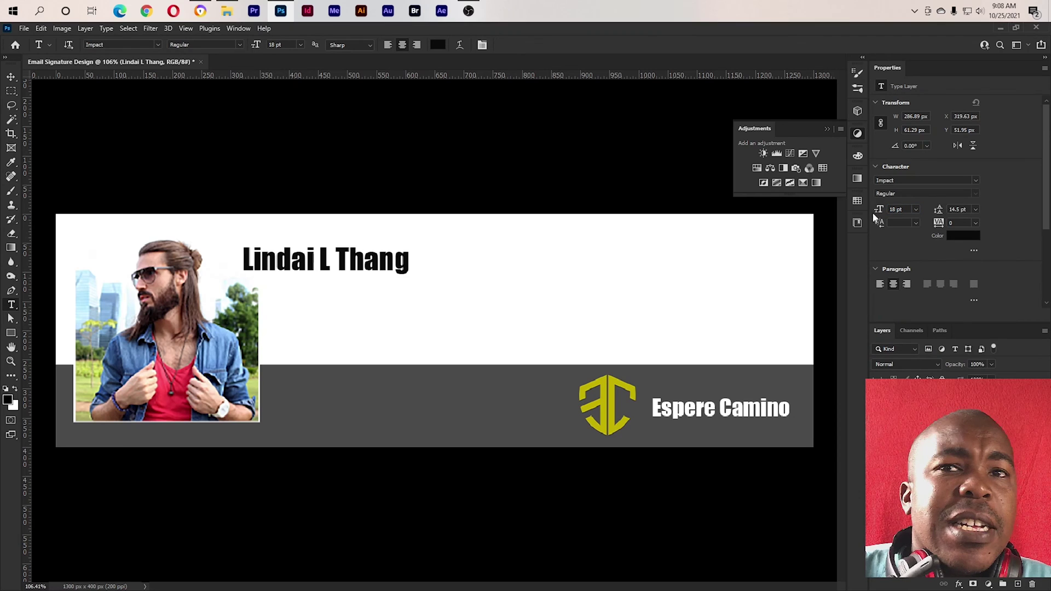
{"action": "left_click_drag", "start_coordinate": [351, 270], "coordinate": [384, 285]}
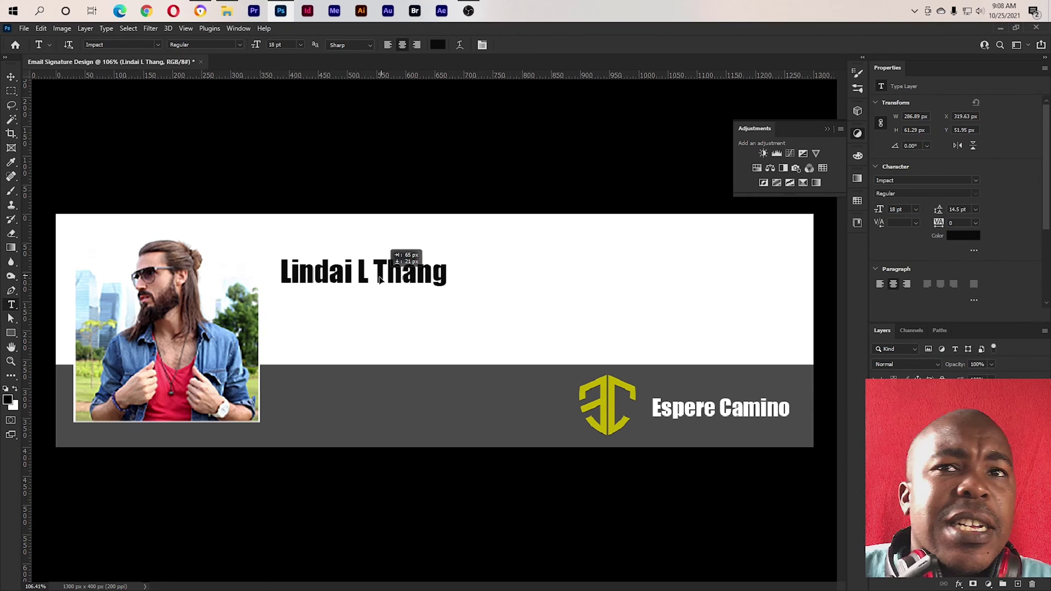
Step: Add the missing 'o' to complete the name's spelling
{"action": "left_click", "coordinate": [446, 275]}
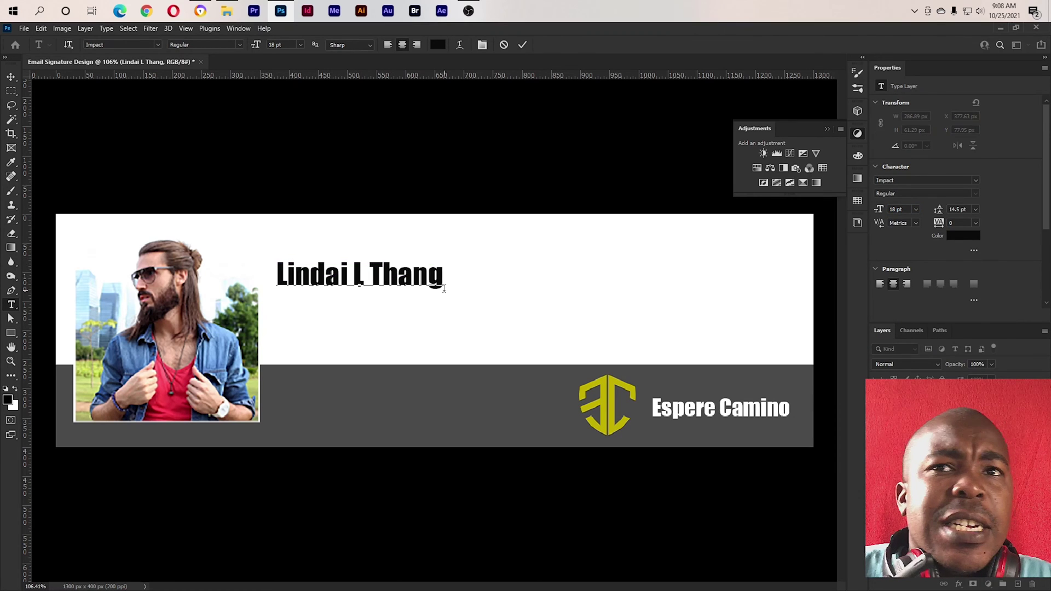
{"action": "type", "text": "o"}
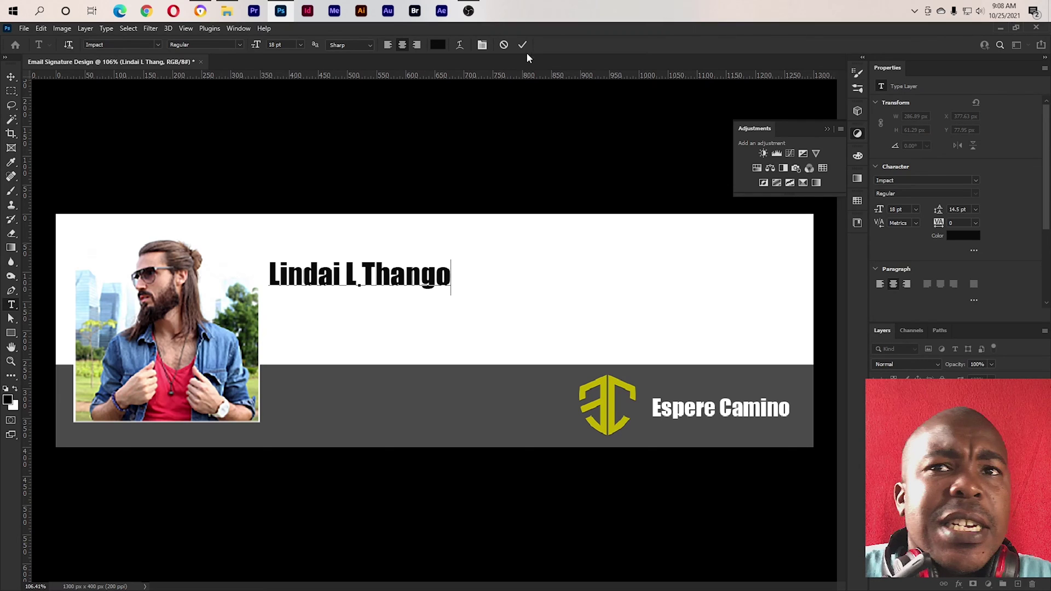
{"action": "left_click", "coordinate": [524, 45]}
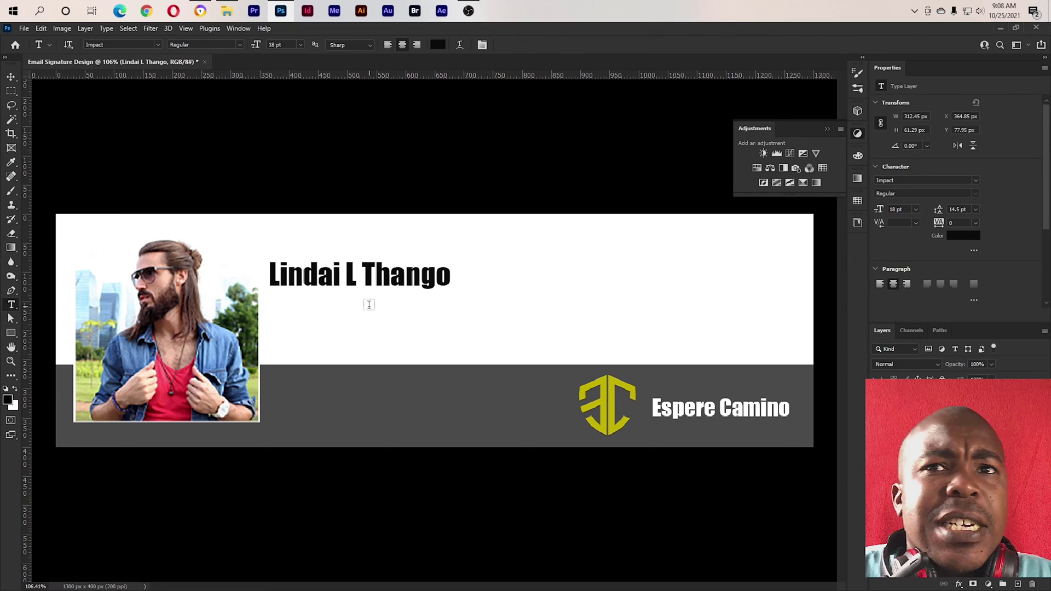
Step: Add the title 'Freelance Graphic & Web Design' on a new line beneath the name
{"action": "left_click", "coordinate": [371, 302]}
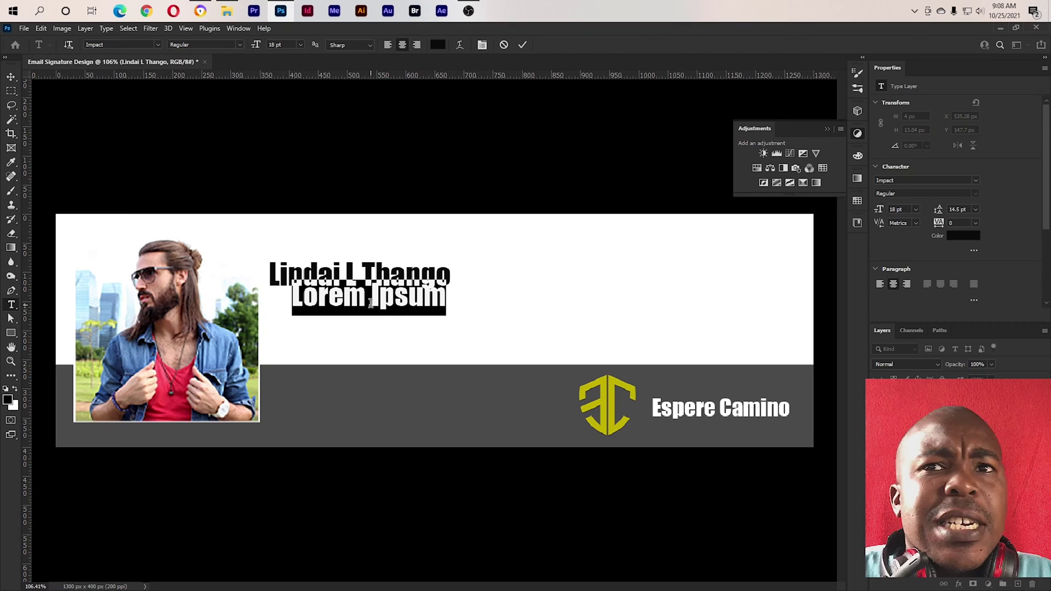
{"action": "type", "text": "Freelance"}
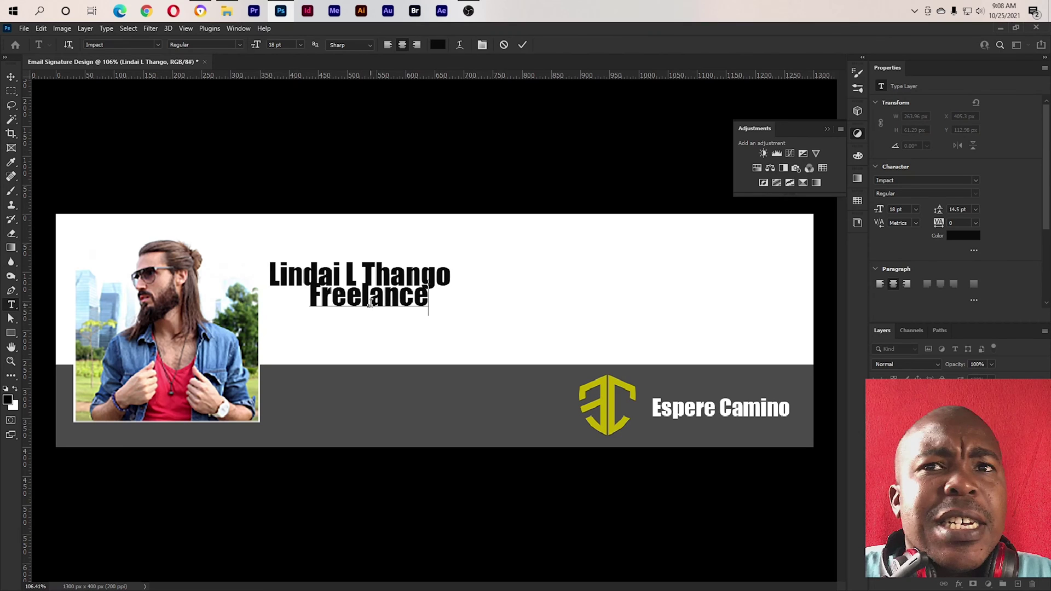
{"action": "type", "text": " Grap"}
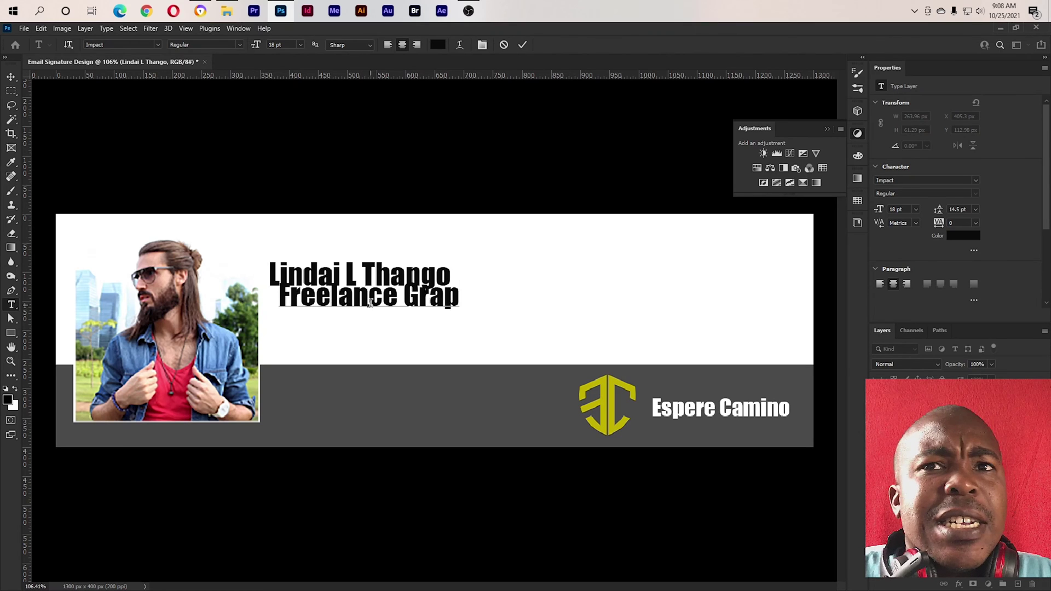
{"action": "type", "text": "hic"}
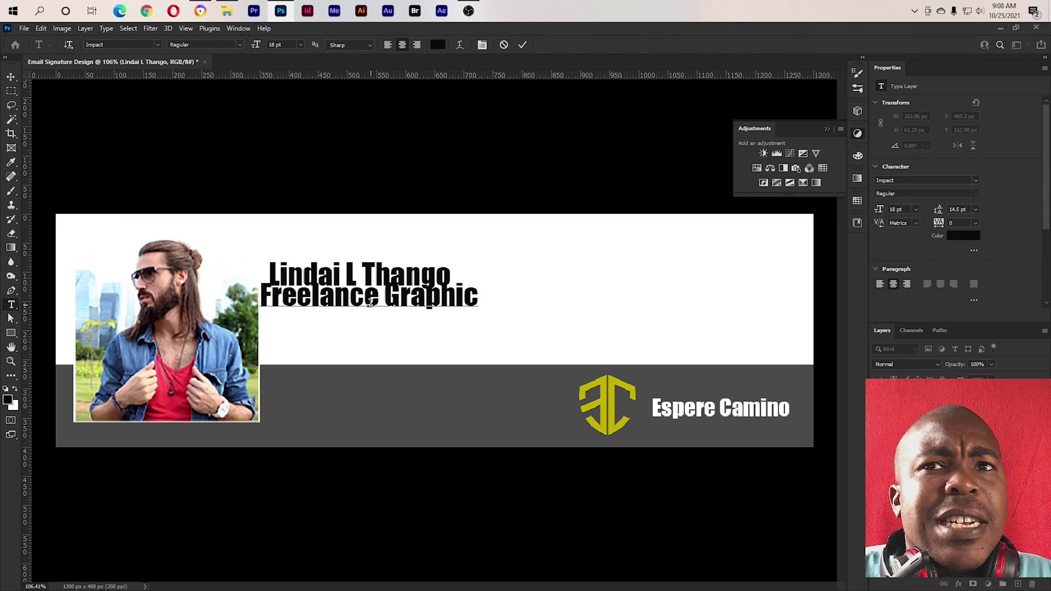
{"action": "type", "text": " &"}
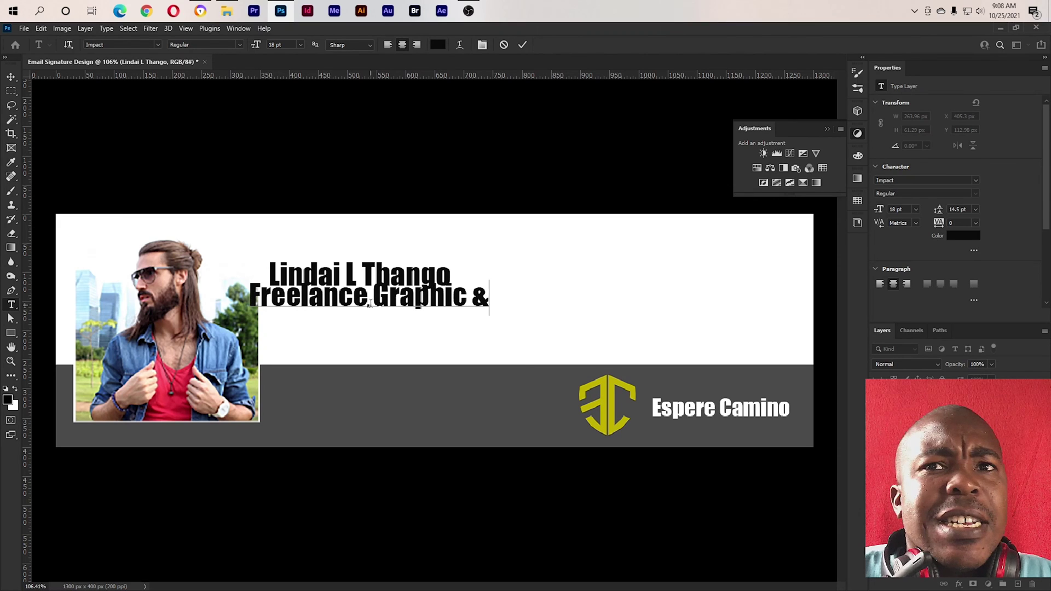
{"action": "type", "text": " WEb De"}
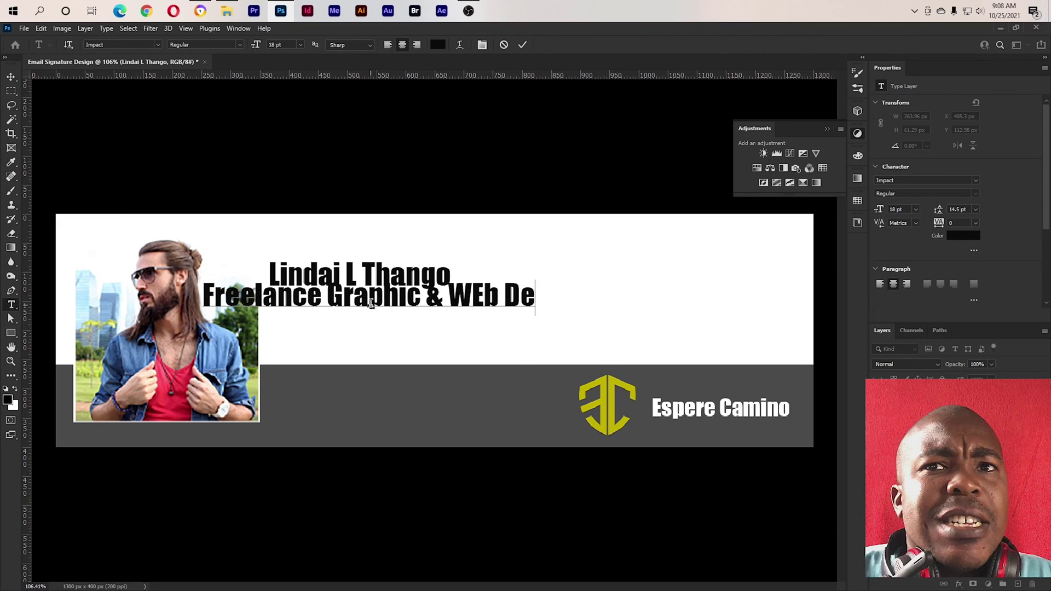
{"action": "type", "text": "sign"}
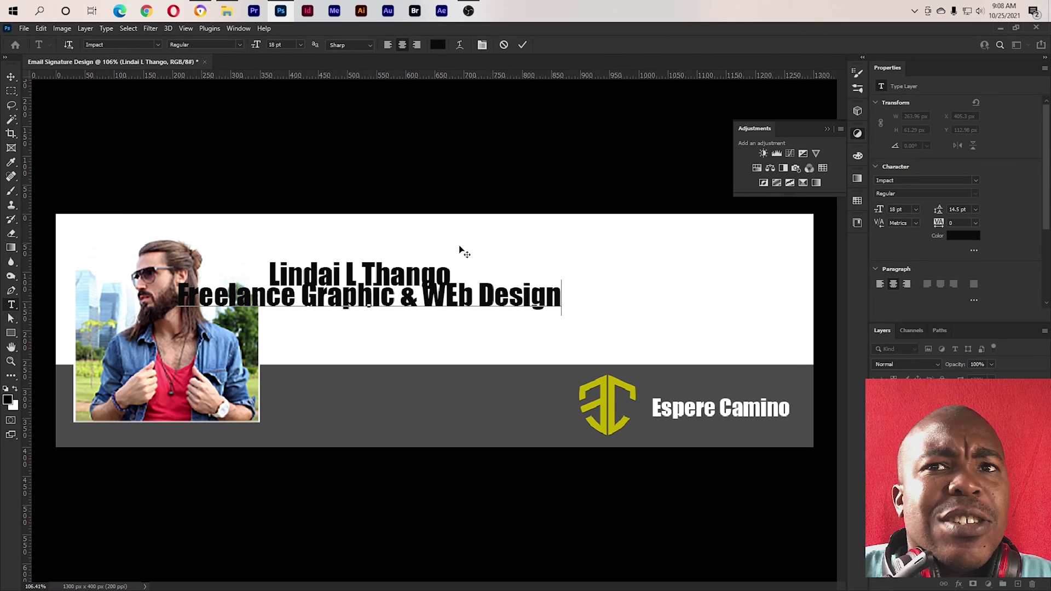
{"action": "left_click_drag", "start_coordinate": [448, 296], "coordinate": [454, 300]}
{"action": "type", "text": "e"}
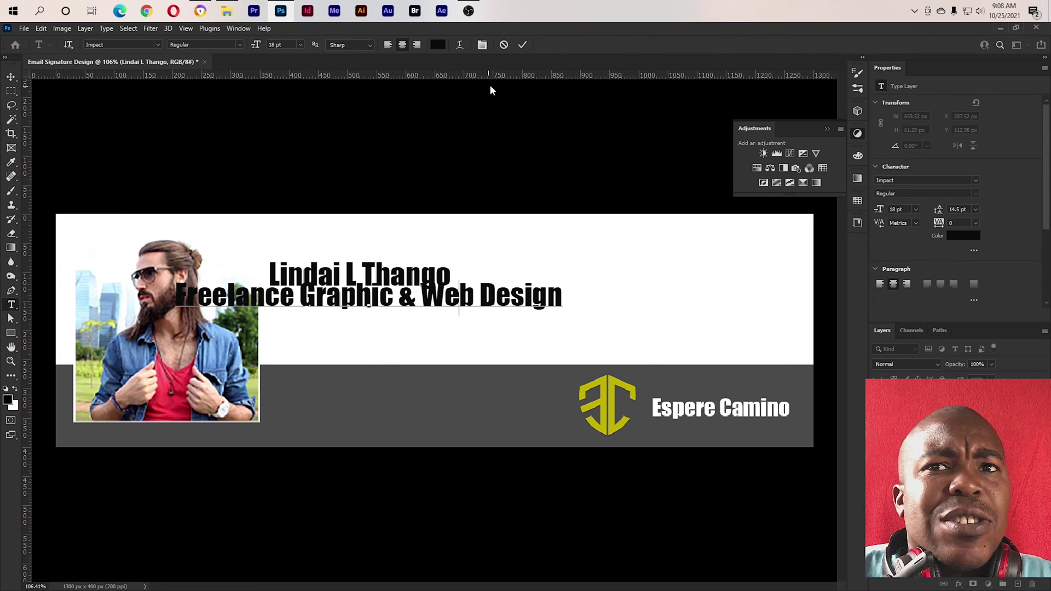
{"action": "left_click", "coordinate": [522, 45]}
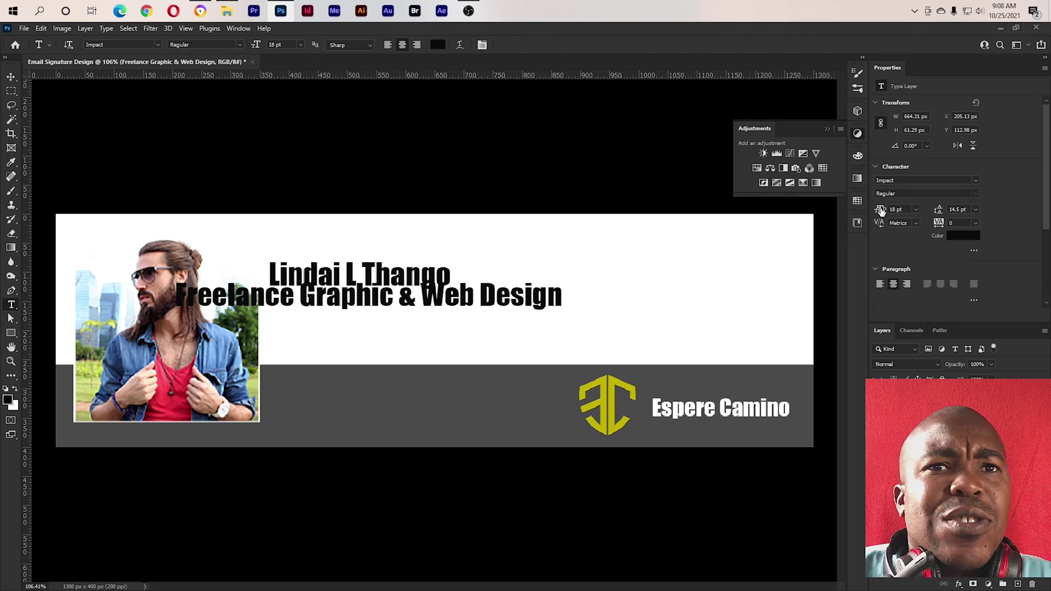
Step: Set the subtitle's font size to 12 pt
{"action": "type", "text": "0"}
{"action": "key", "text": "Return"}
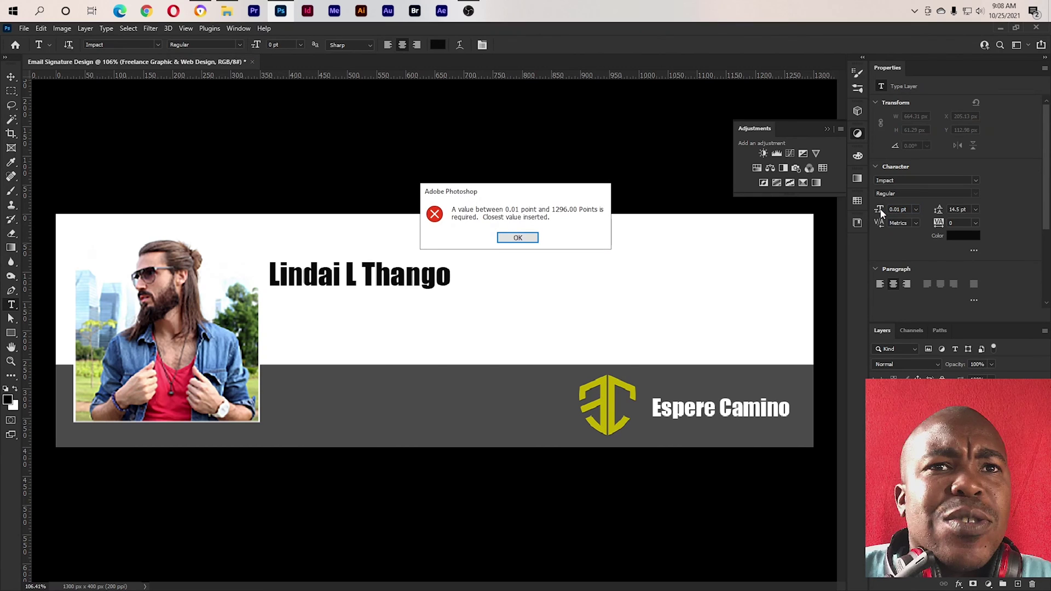
{"action": "left_click", "coordinate": [517, 237]}
{"action": "type", "text": "1"}
{"action": "key", "text": "Return"}
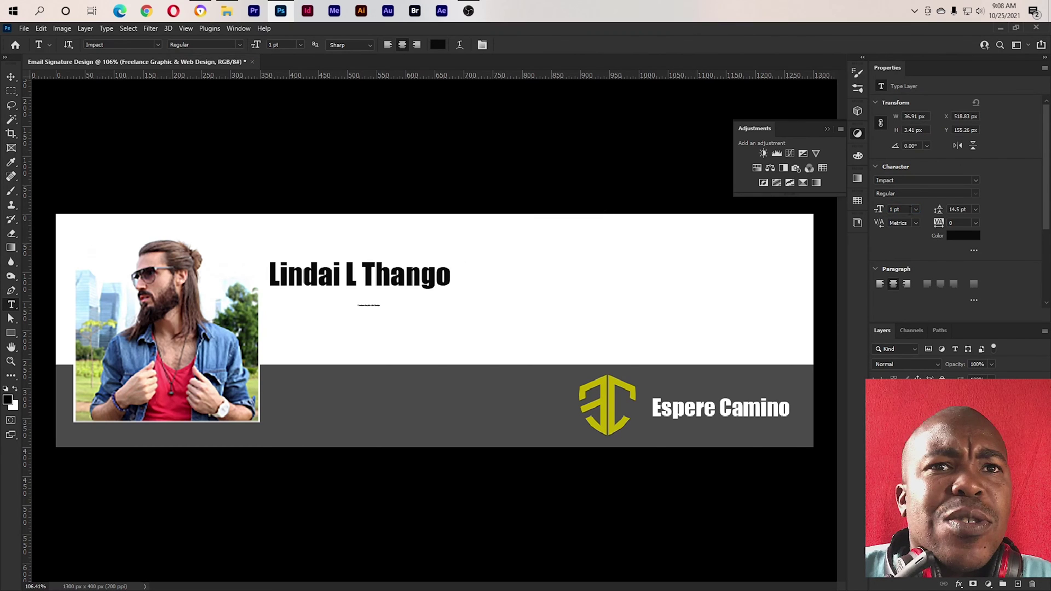
{"action": "left_click", "coordinate": [918, 212]}
{"action": "left_click", "coordinate": [910, 275]}
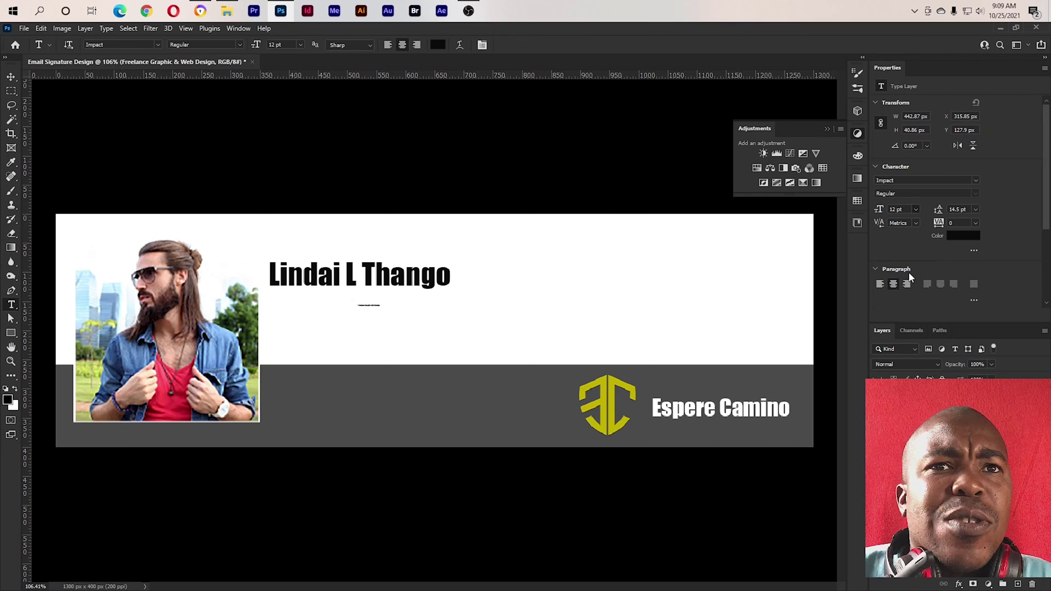
Step: Make the subtitle Aileron Bold 7 pt and align it directly under the name
{"action": "left_click", "coordinate": [976, 181]}
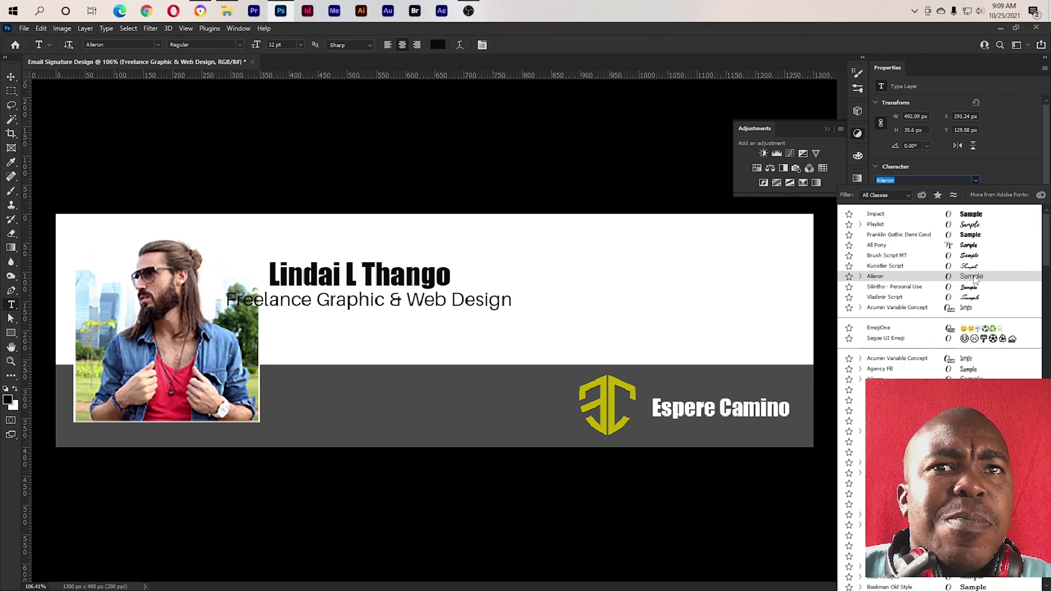
{"action": "left_click", "coordinate": [973, 276]}
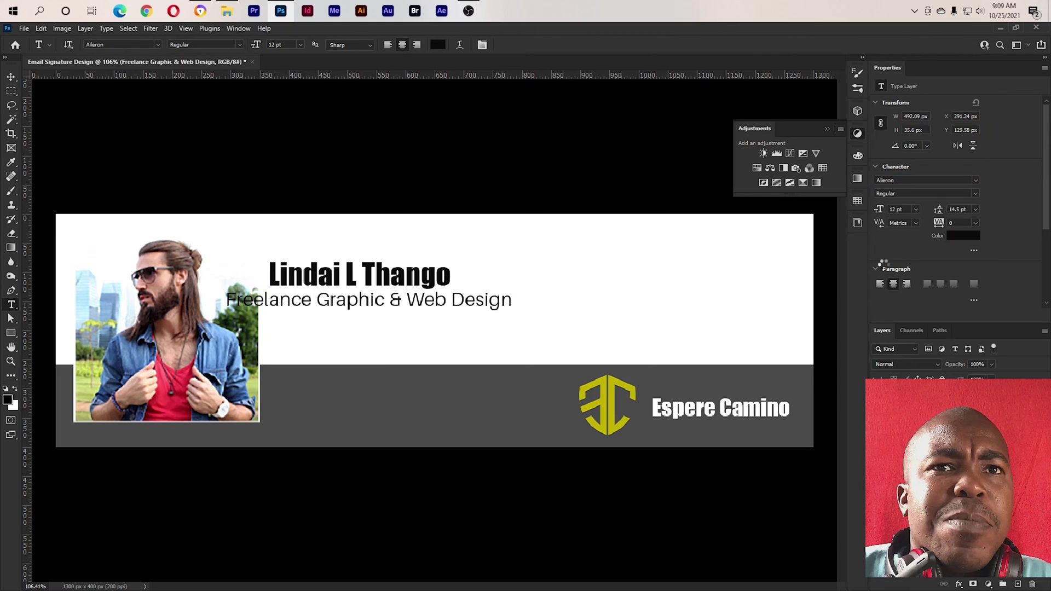
{"action": "left_click", "coordinate": [975, 194]}
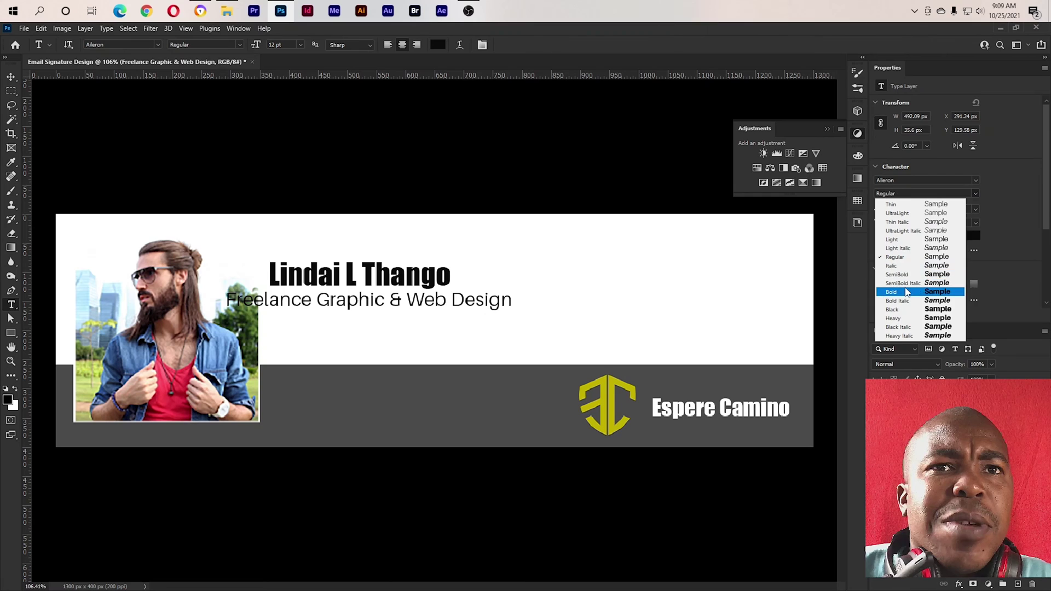
{"action": "left_click", "coordinate": [903, 291]}
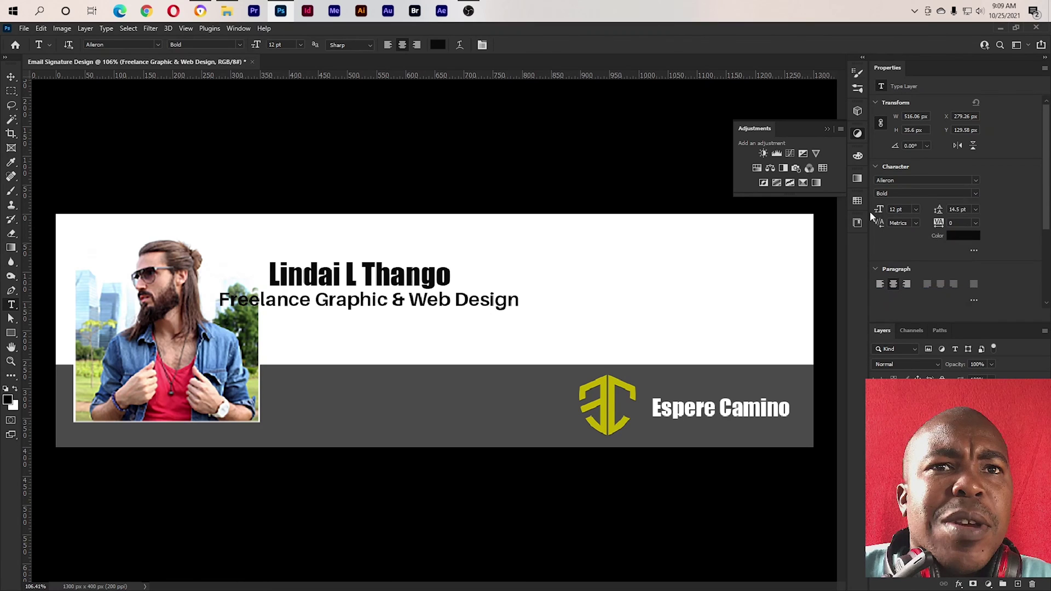
{"action": "left_click_drag", "start_coordinate": [879, 211], "coordinate": [884, 214]}
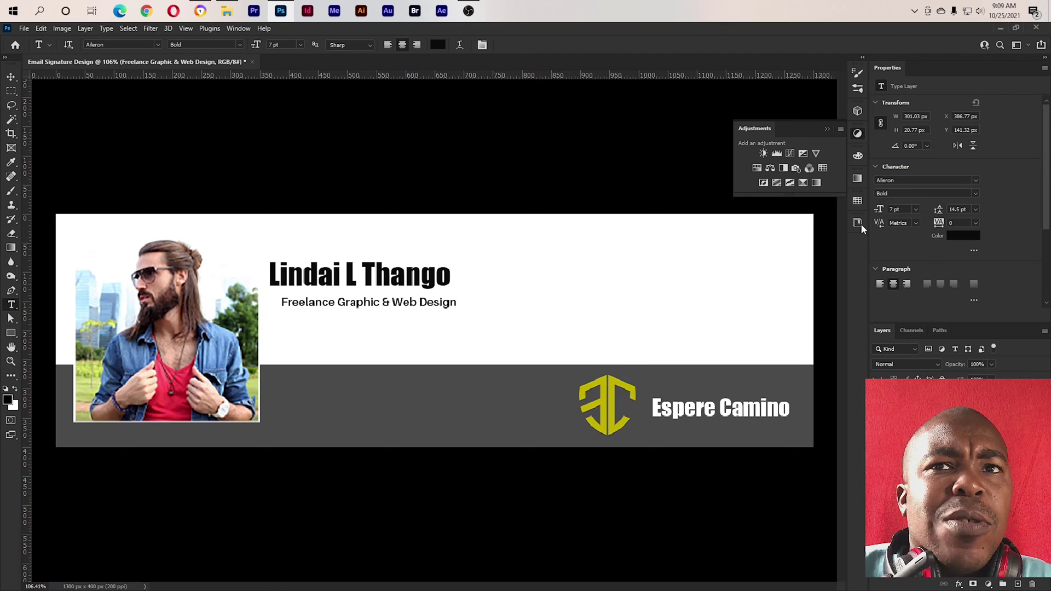
{"action": "left_click_drag", "start_coordinate": [379, 308], "coordinate": [367, 303]}
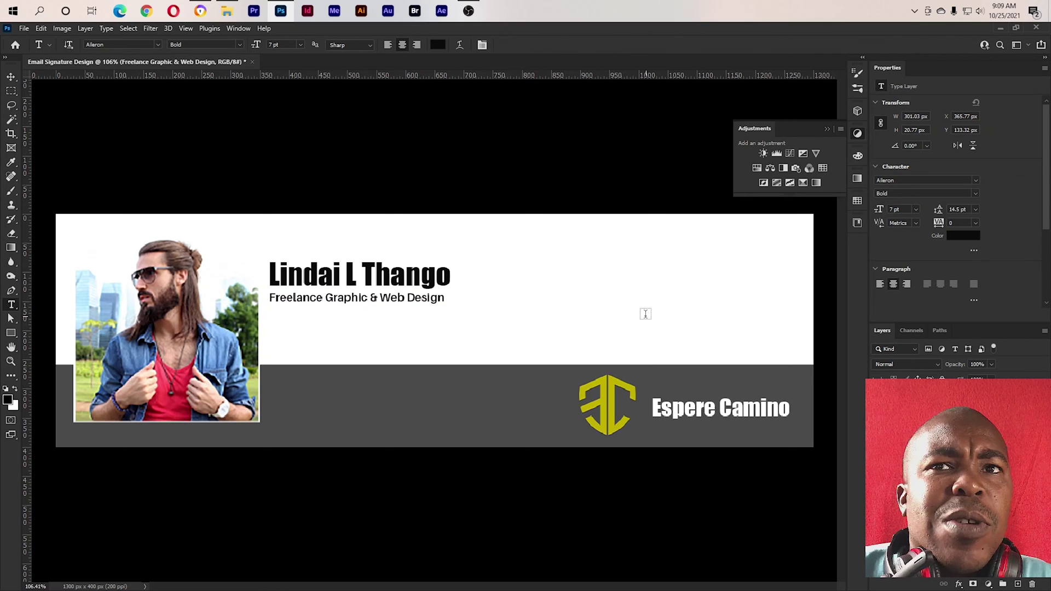
Step: Type a left-aligned three-line contact block with phone number, e-mail address and website
{"action": "left_click", "coordinate": [332, 382]}
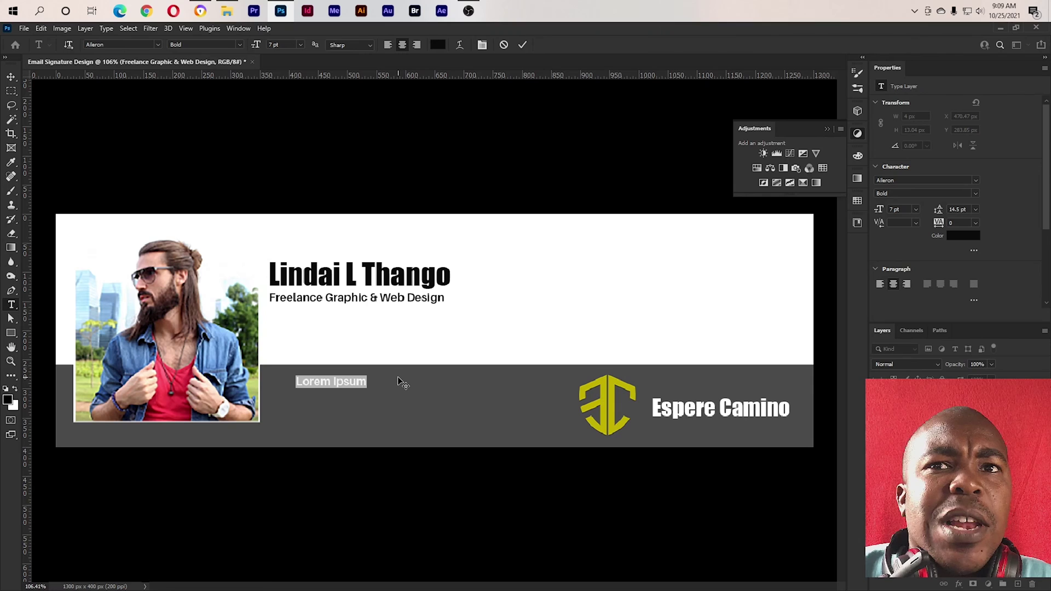
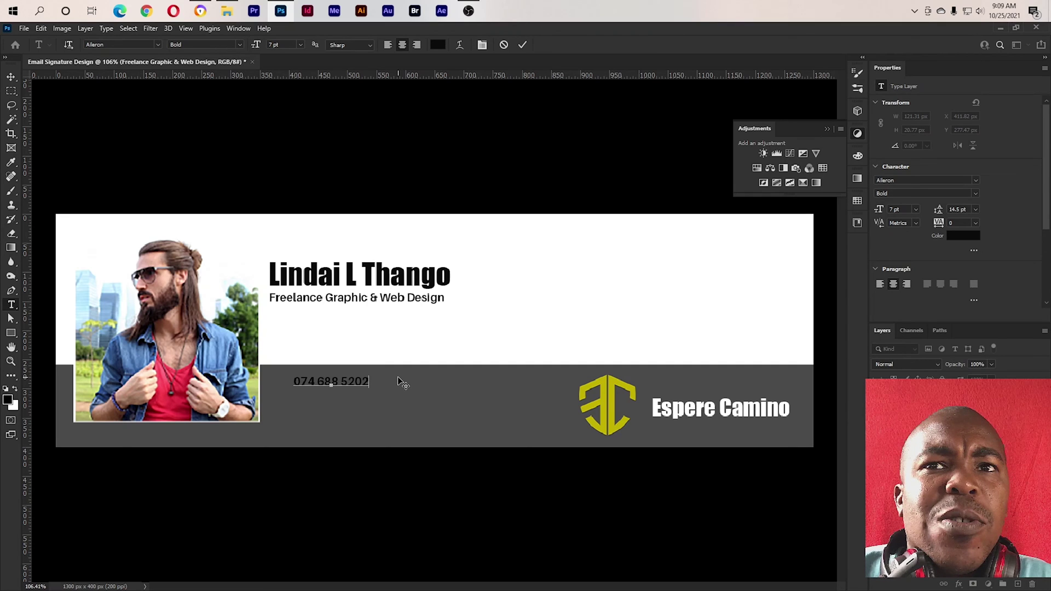
{"action": "type", "text": "gfo"}
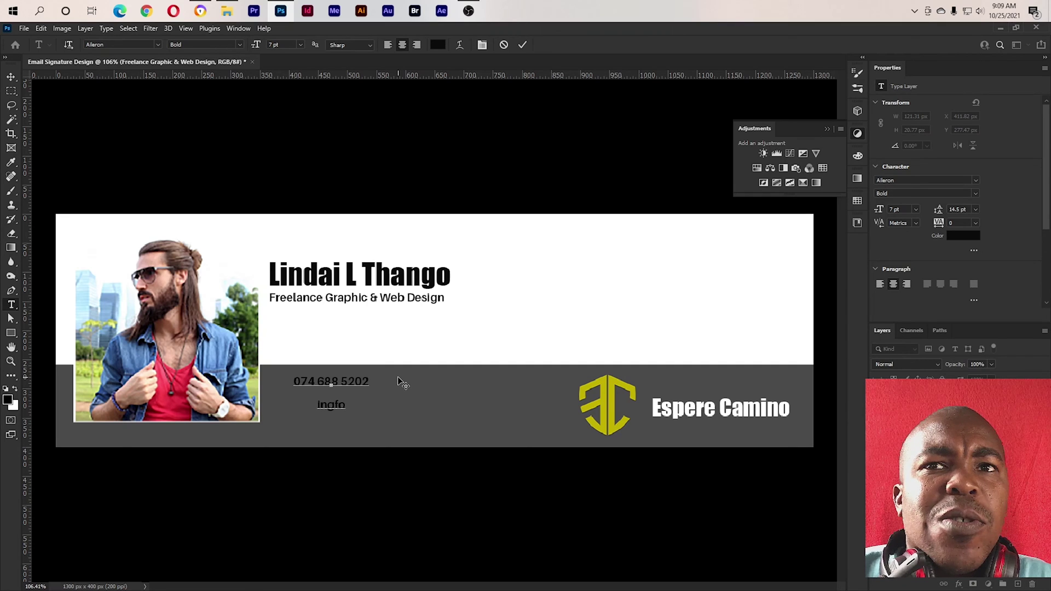
{"action": "type", "text": "@"}
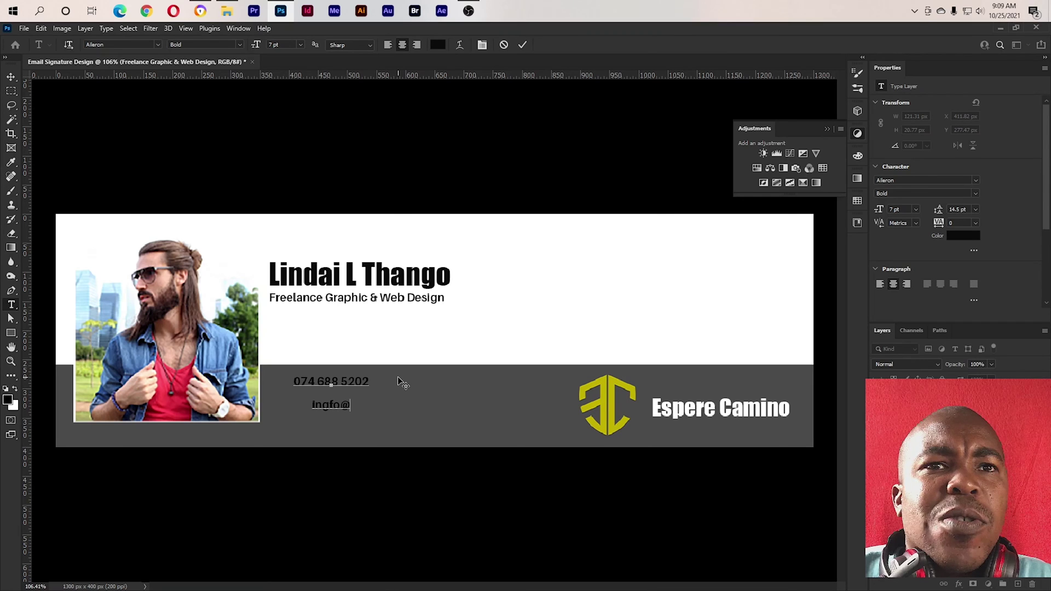
{"action": "key", "text": "BackSpace"}
{"action": "key", "text": "BackSpace"}
{"action": "key", "text": "BackSpace"}
{"action": "key", "text": "BackSpace"}
{"action": "key", "text": "BackSpace"}
{"action": "key", "text": "BackSpace"}
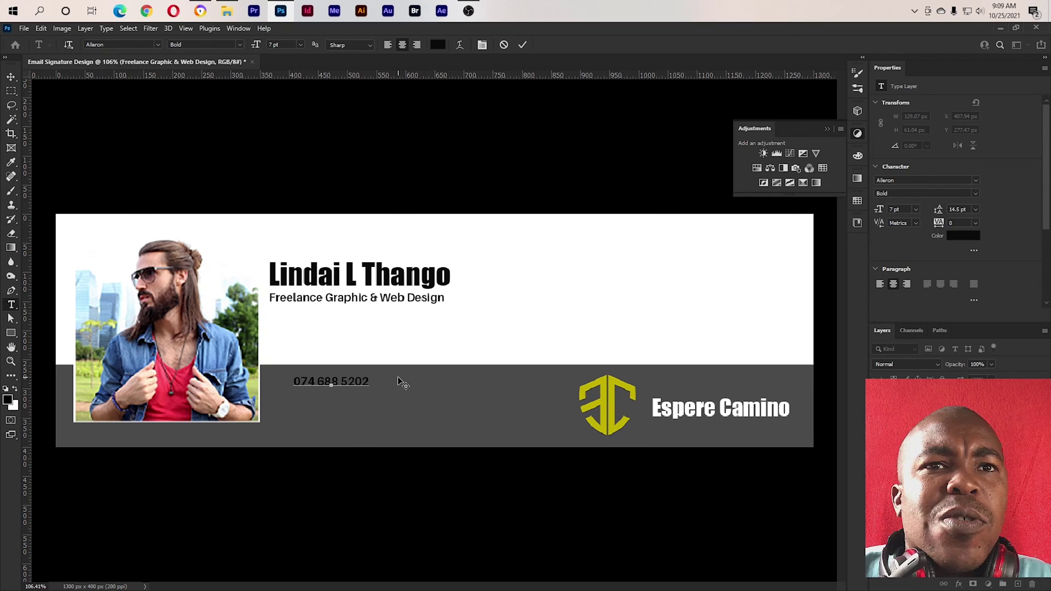
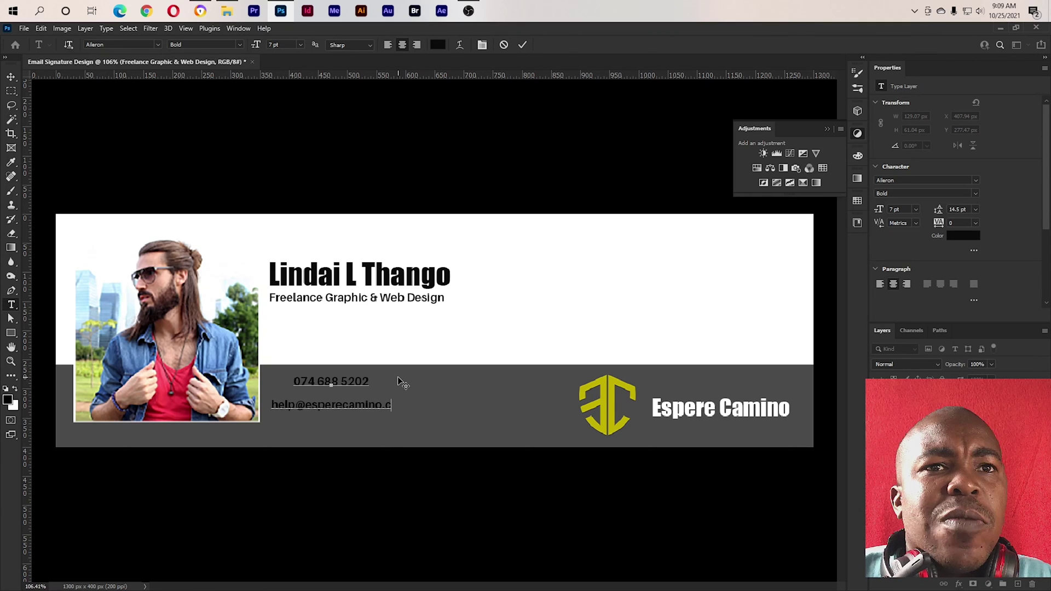
{"action": "key", "text": "Return"}
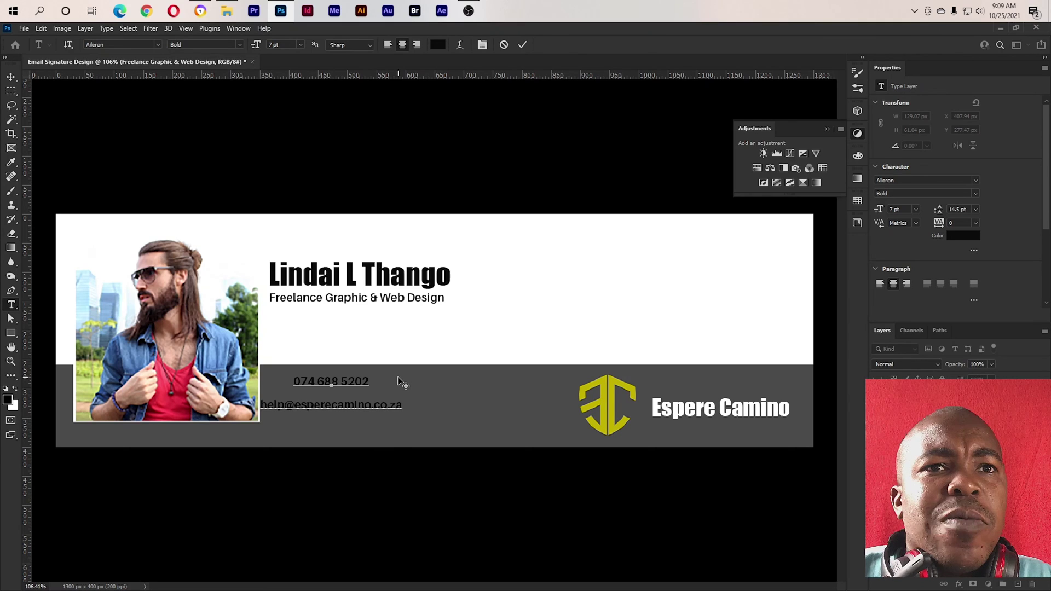
{"action": "type", "text": "ww."}
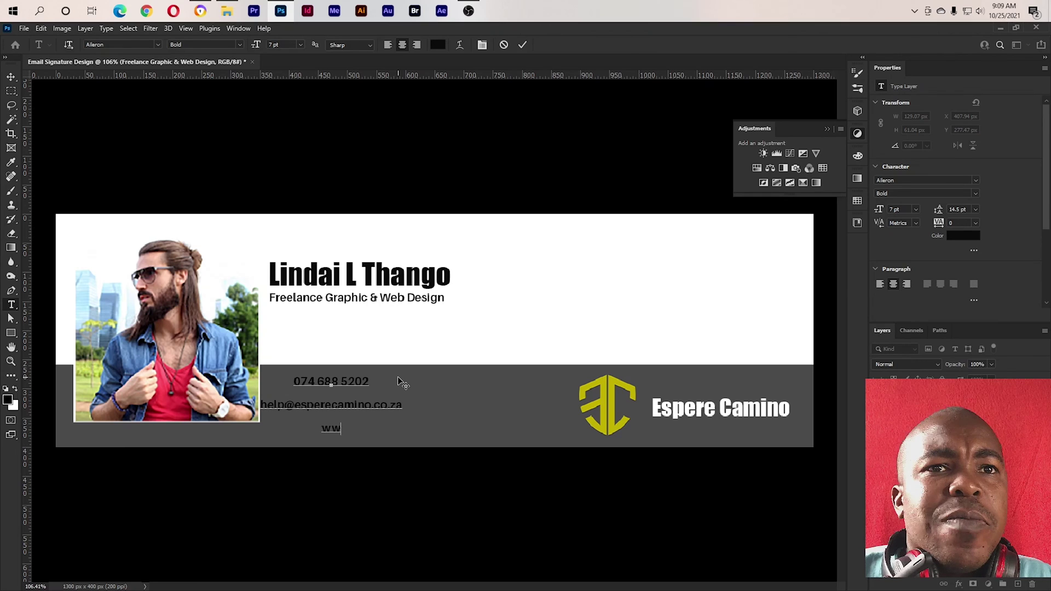
{"action": "type", "text": "esp"}
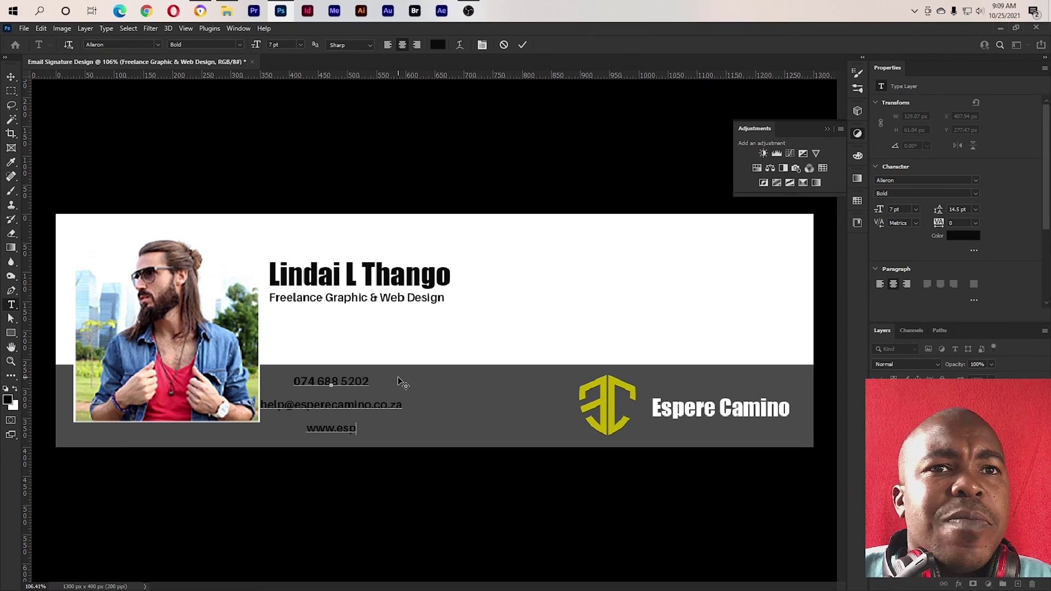
{"action": "type", "text": "erecamin"}
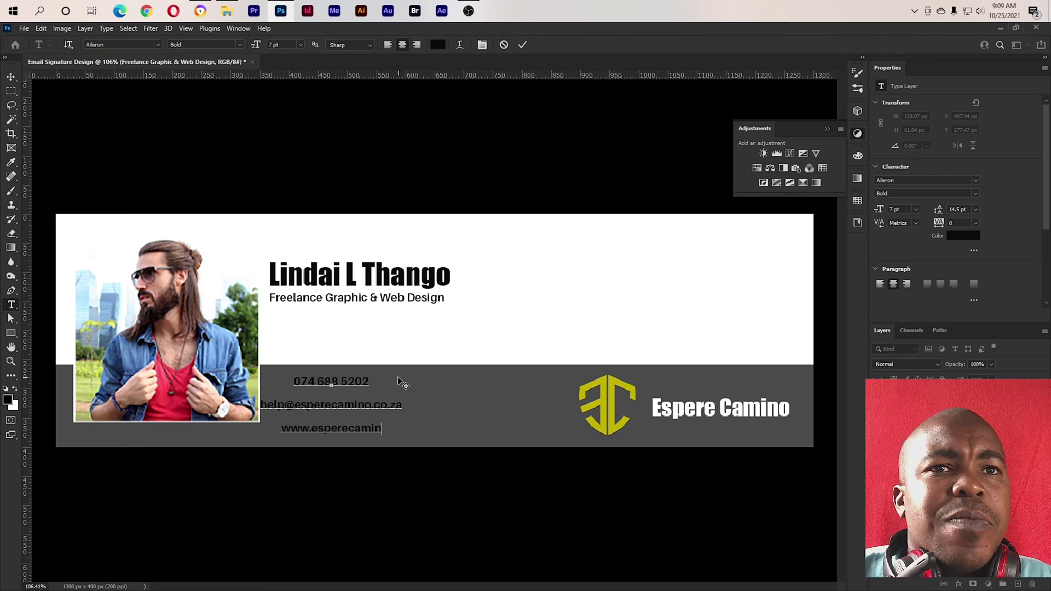
{"action": "type", "text": "o.co.za"}
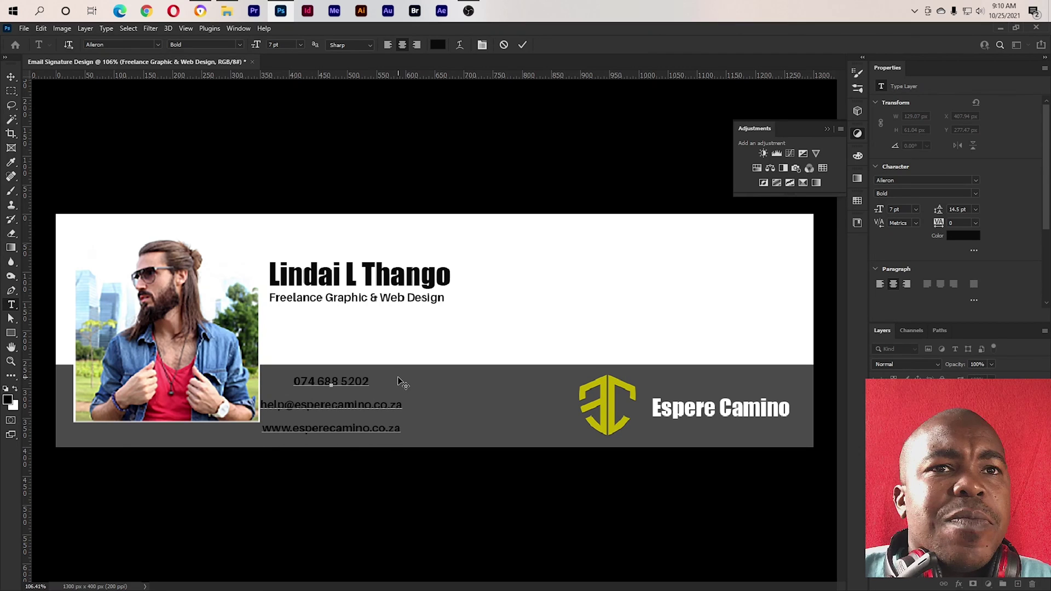
{"action": "left_click", "coordinate": [523, 45]}
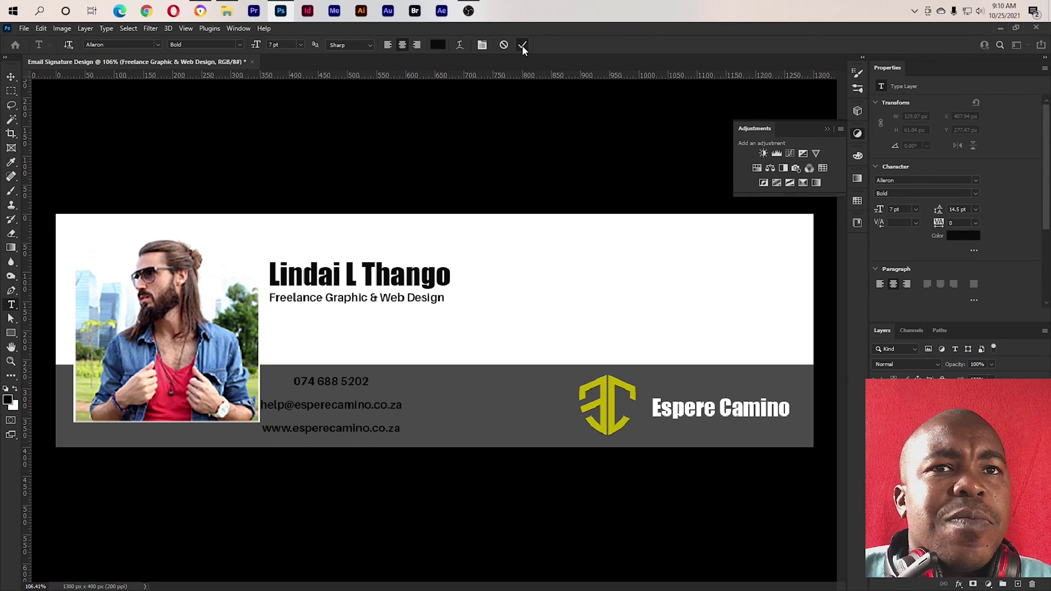
{"action": "left_click", "coordinate": [388, 46]}
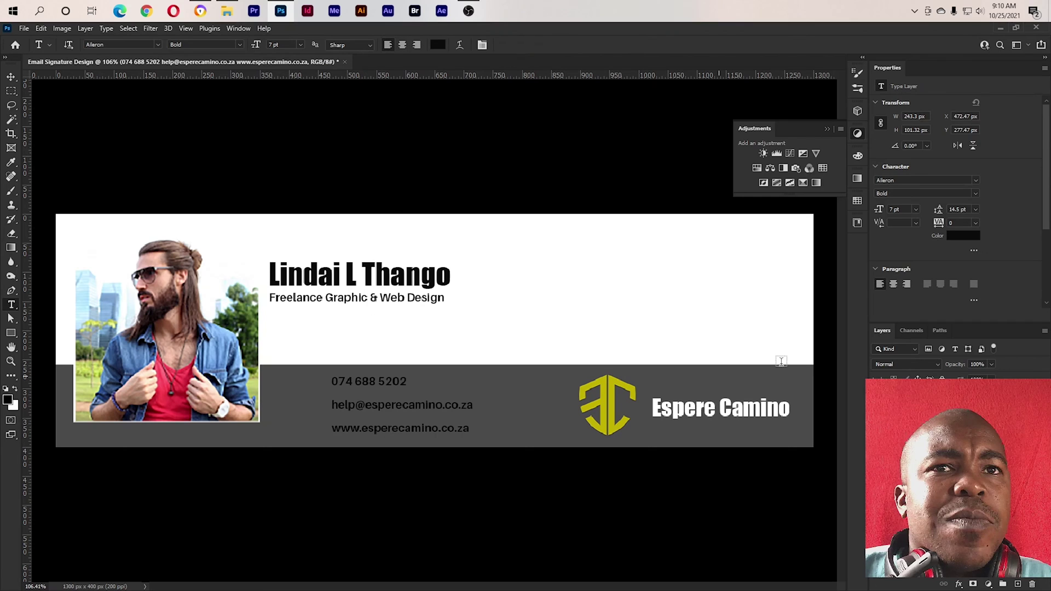
Step: Set the contact block's leading to 8 pt and move it left under the title
{"action": "left_click", "coordinate": [975, 210]}
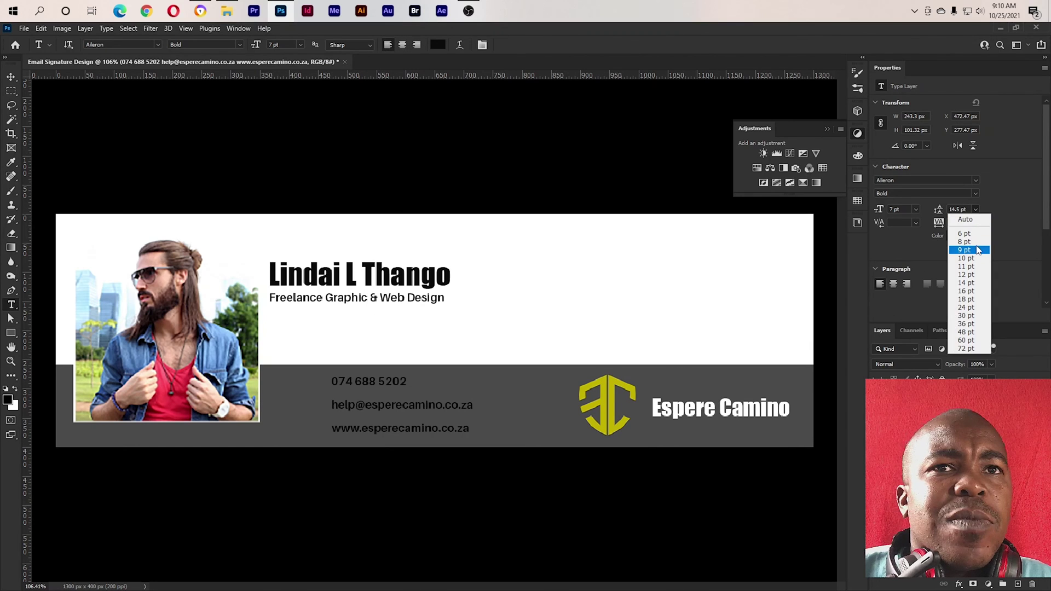
{"action": "left_click", "coordinate": [965, 234]}
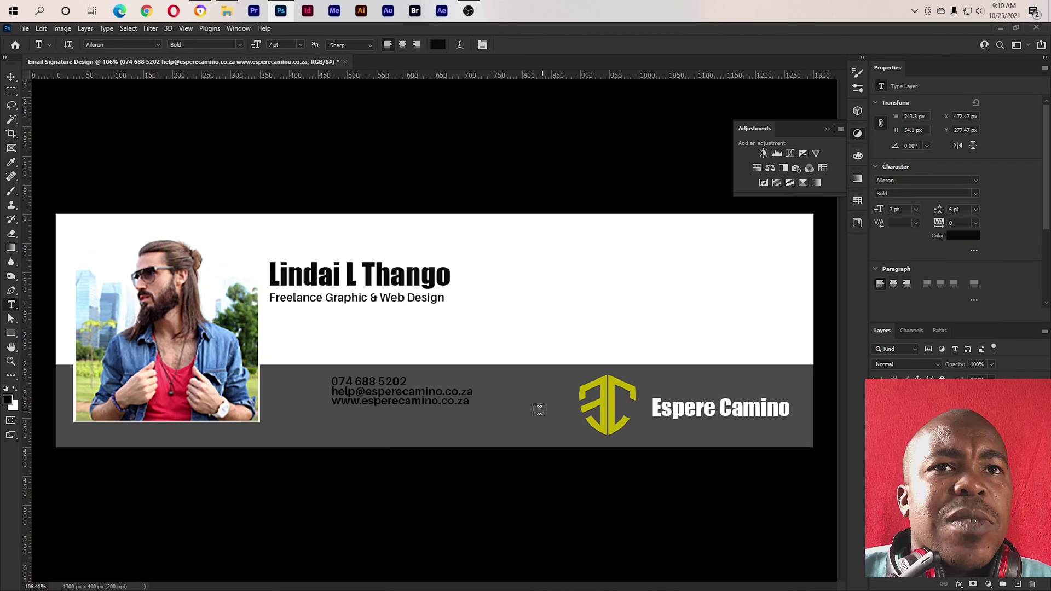
{"action": "left_click", "coordinate": [975, 210]}
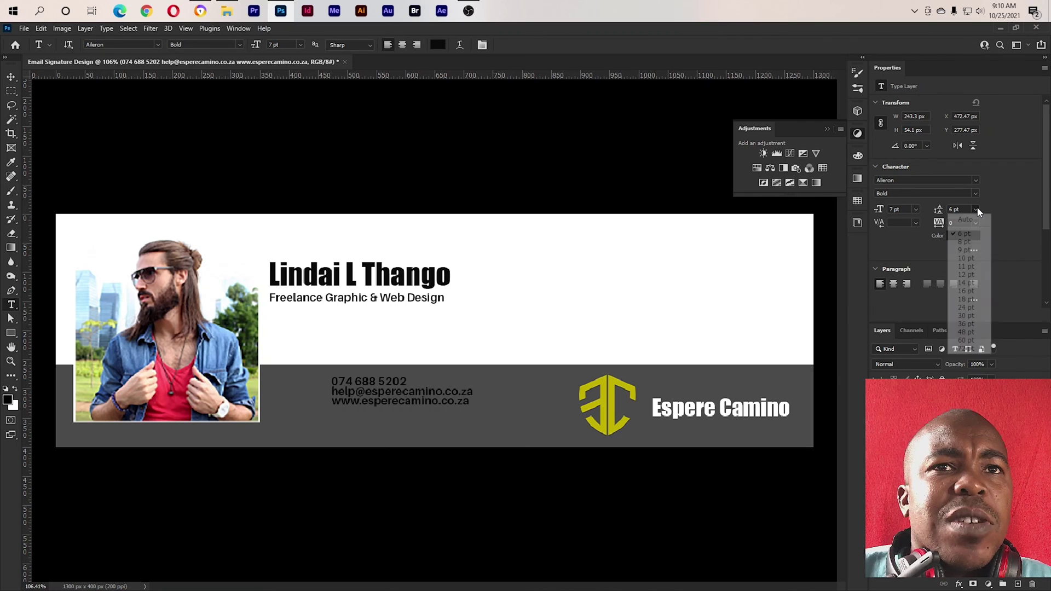
{"action": "left_click", "coordinate": [970, 240]}
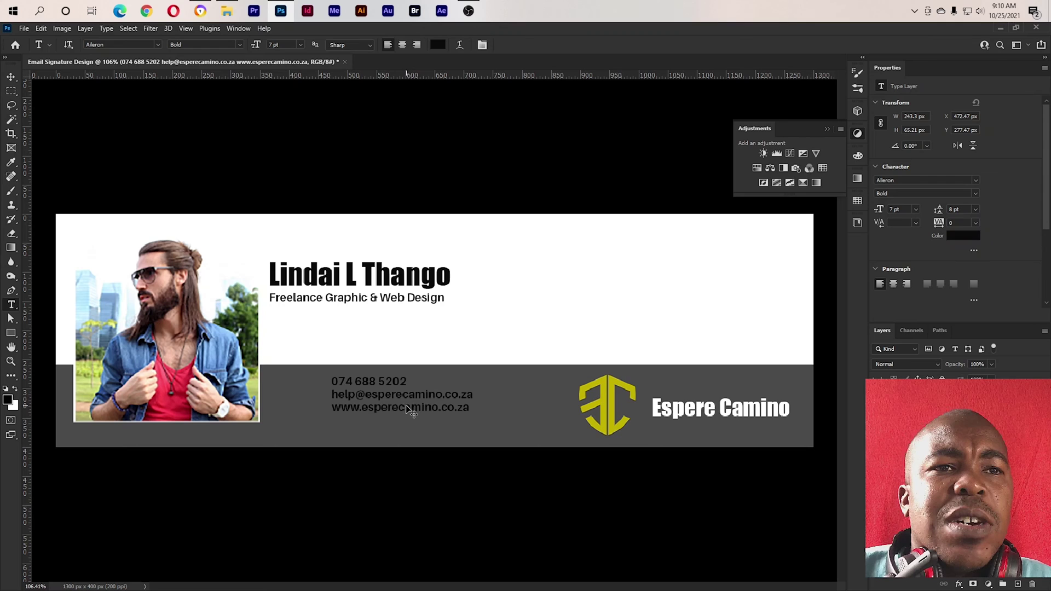
{"action": "left_click_drag", "start_coordinate": [407, 410], "coordinate": [350, 414]}
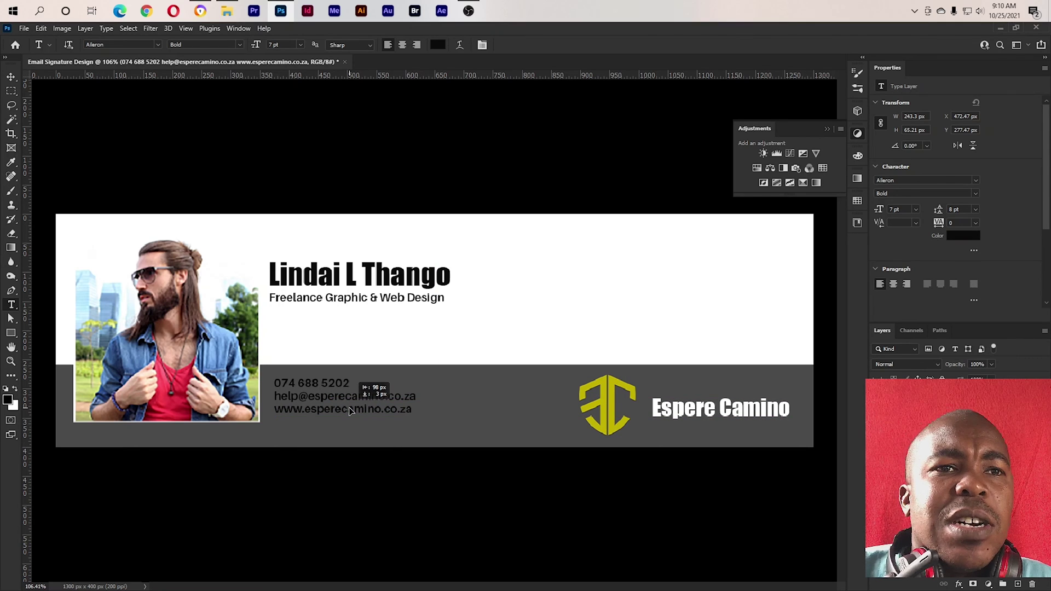
{"action": "left_click_drag", "start_coordinate": [349, 412], "coordinate": [349, 408]}
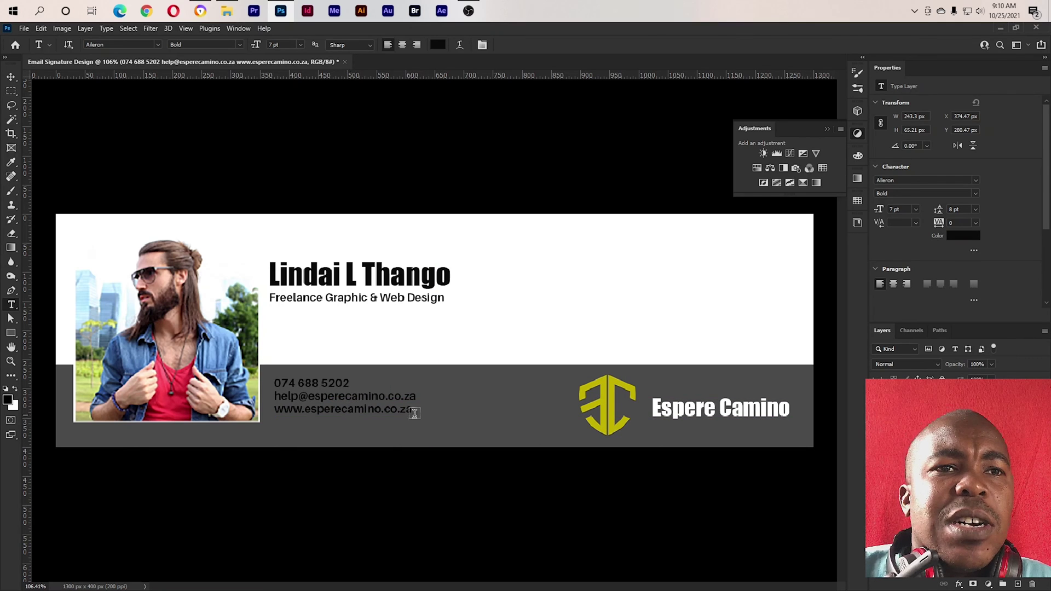
Step: Make the contact text Regular weight with tracking 5 and 9 pt leading
{"action": "left_click", "coordinate": [974, 192]}
{"action": "left_click", "coordinate": [936, 240]}
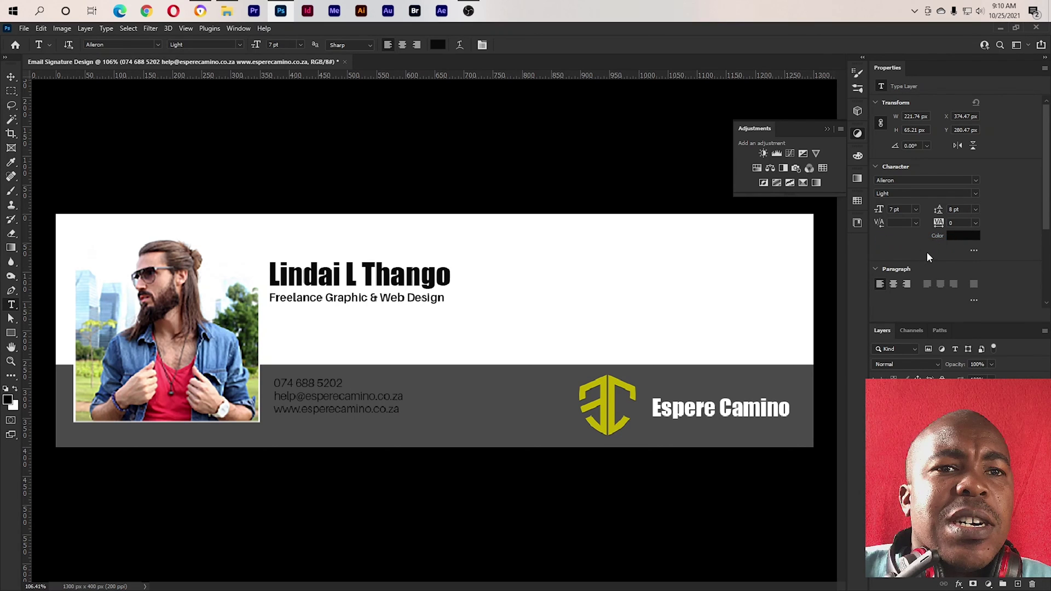
{"action": "left_click", "coordinate": [974, 192]}
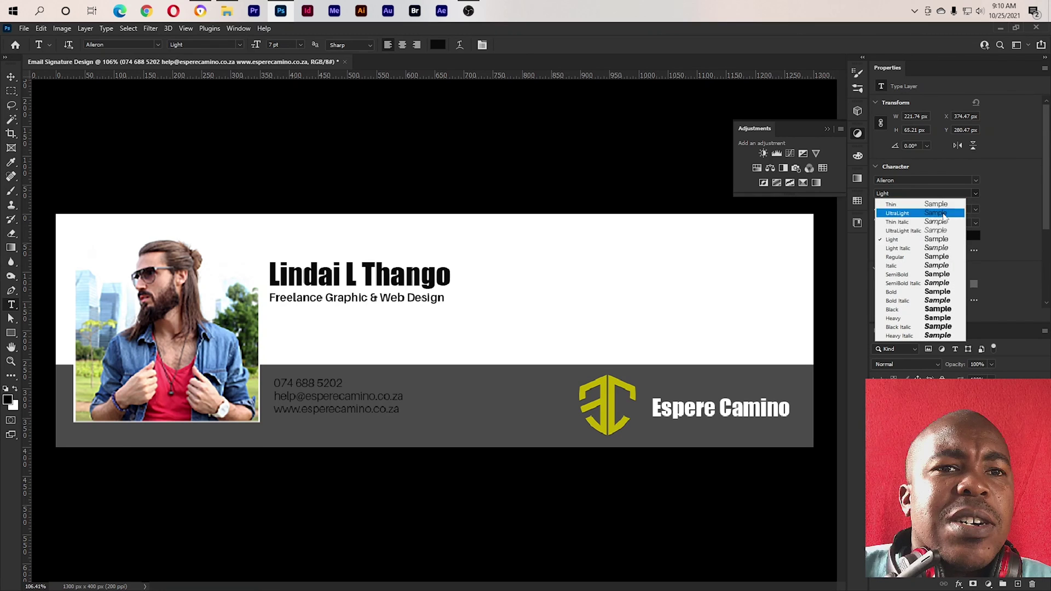
{"action": "left_click", "coordinate": [917, 256]}
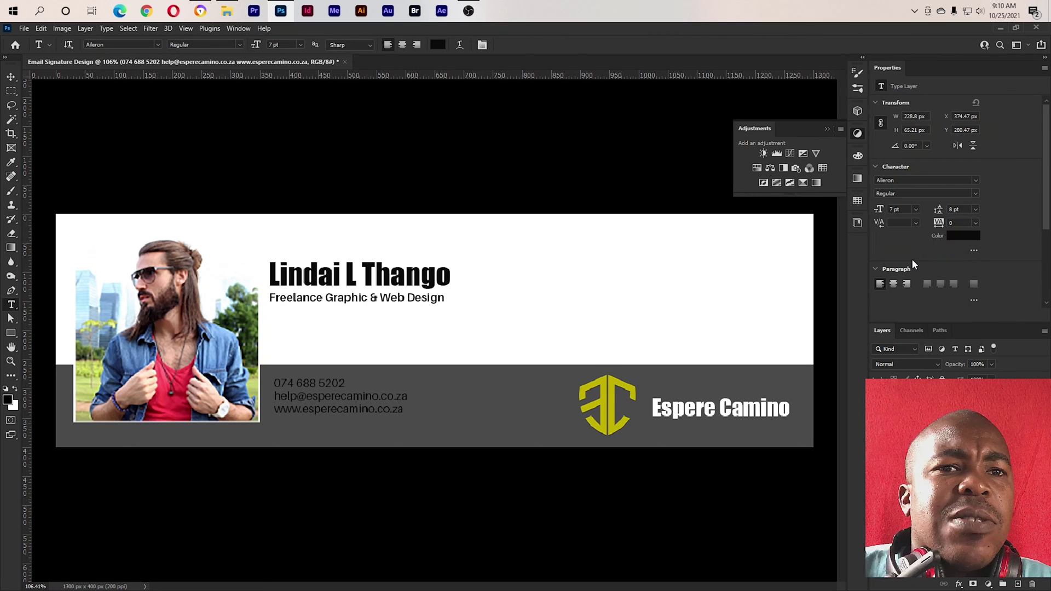
{"action": "left_click", "coordinate": [975, 223]}
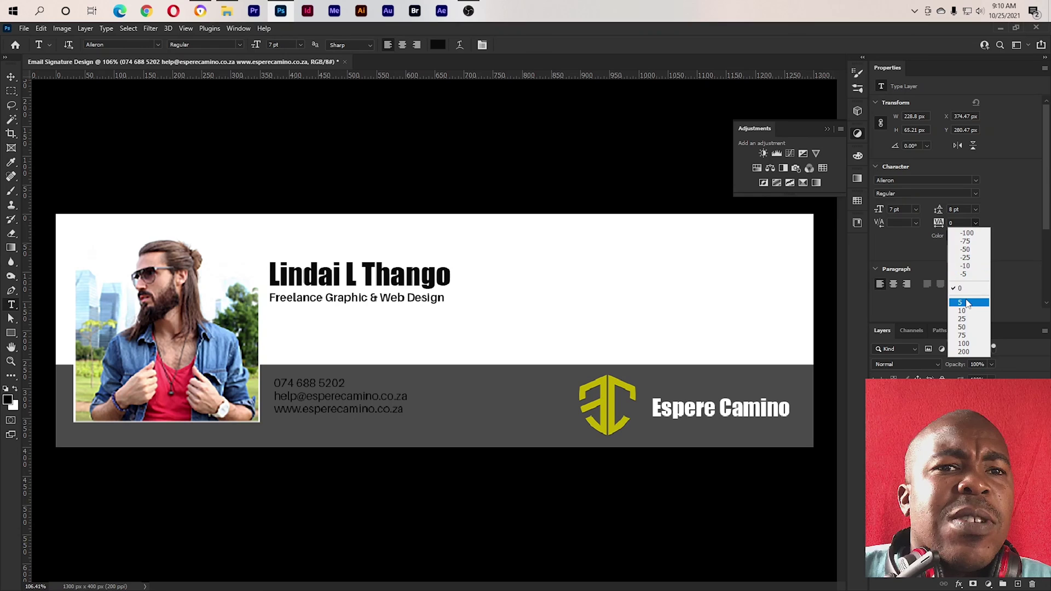
{"action": "left_click", "coordinate": [965, 302]}
{"action": "left_click", "coordinate": [953, 209]}
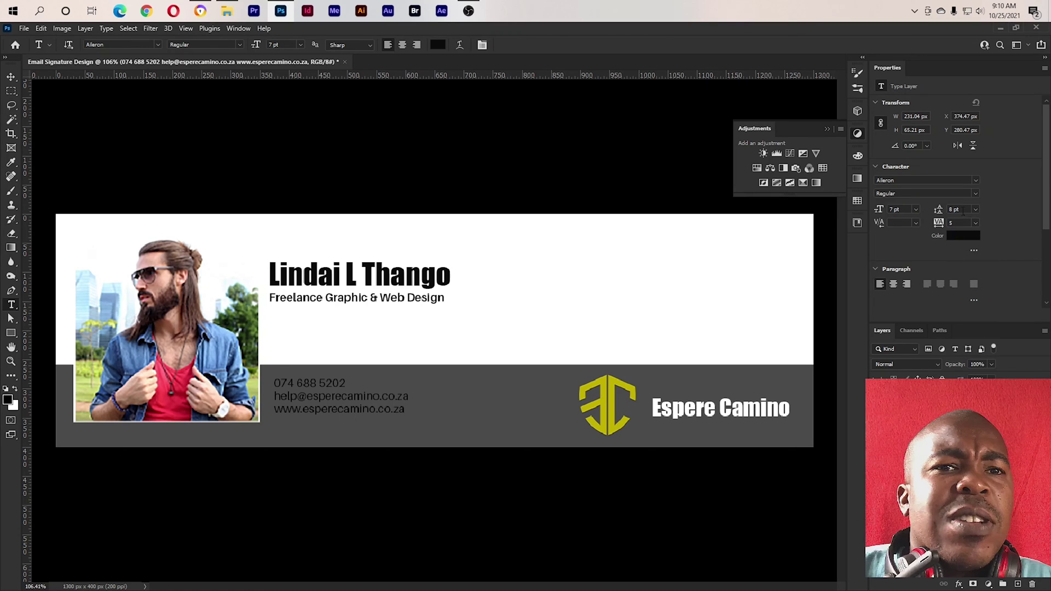
{"action": "type", "text": "9"}
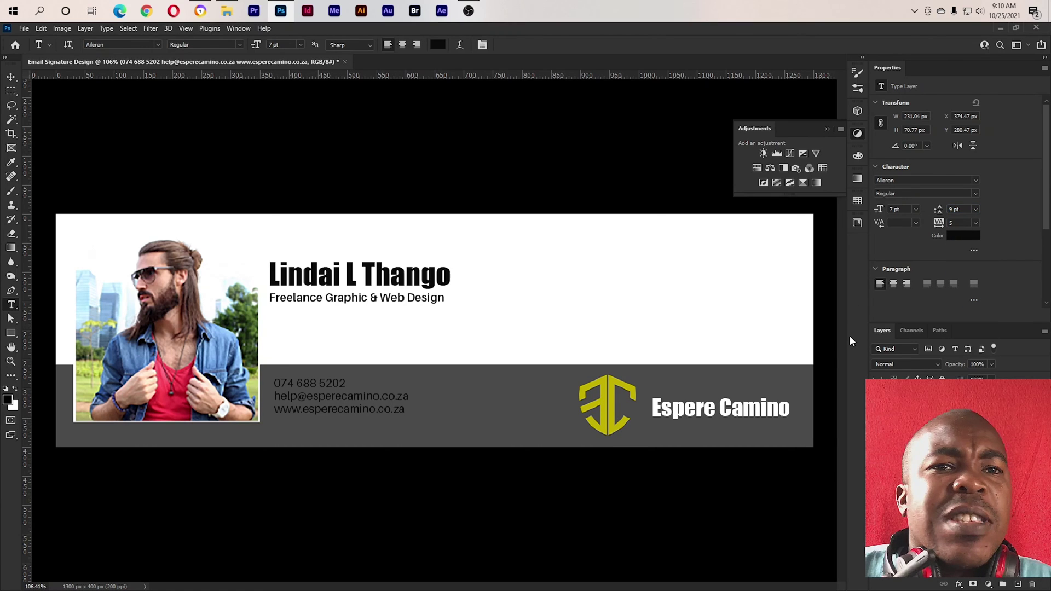
{"action": "key", "text": "Return"}
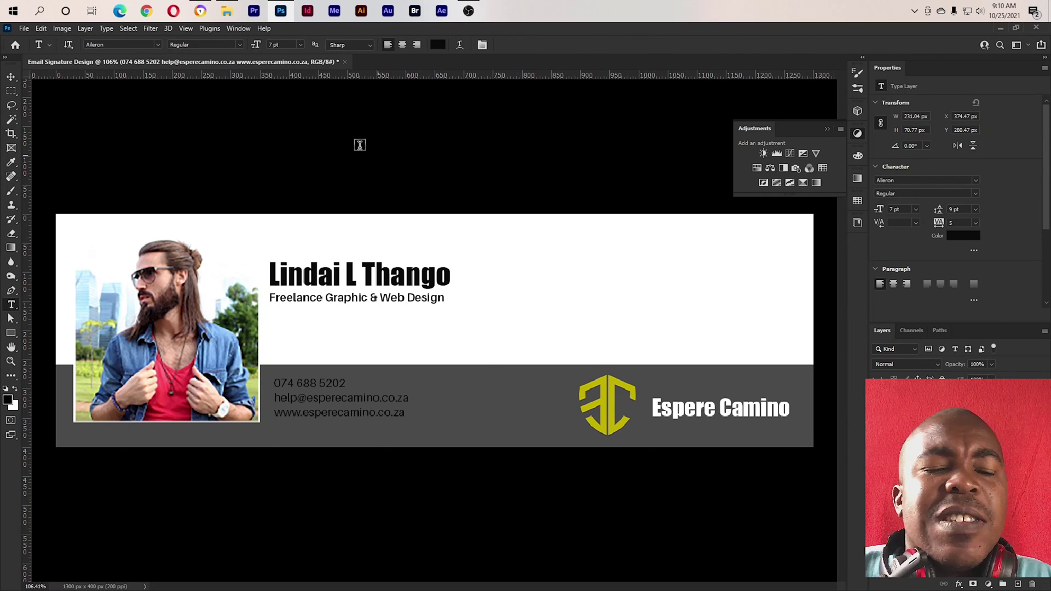
Step: Place the WhatsApp, Instagram, Facebook and LinkedIn icon files from Explorer into the banner
{"action": "left_click", "coordinate": [227, 11]}
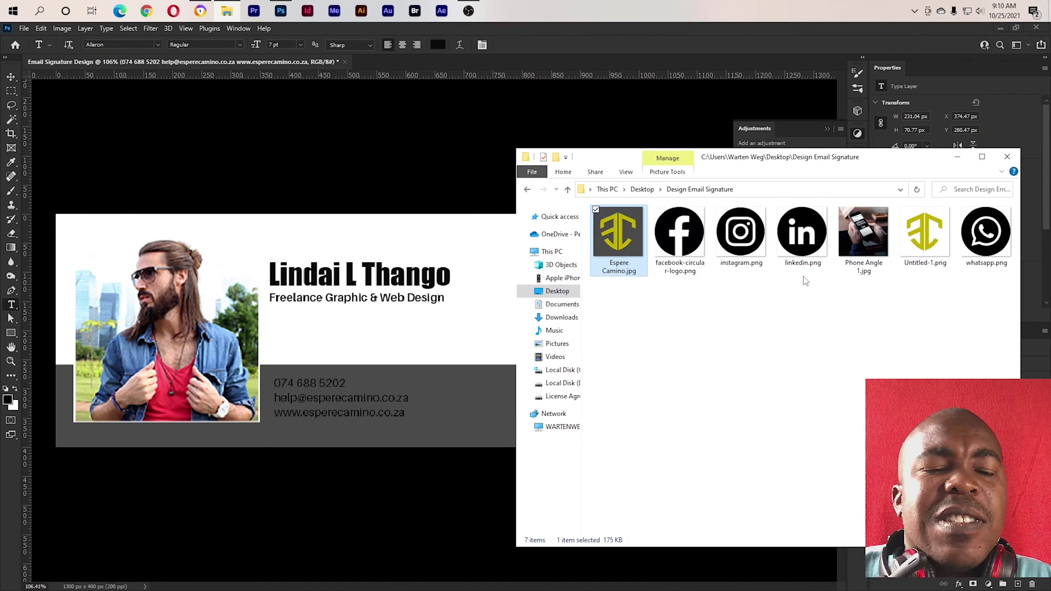
{"action": "left_click_drag", "start_coordinate": [804, 280], "coordinate": [673, 246]}
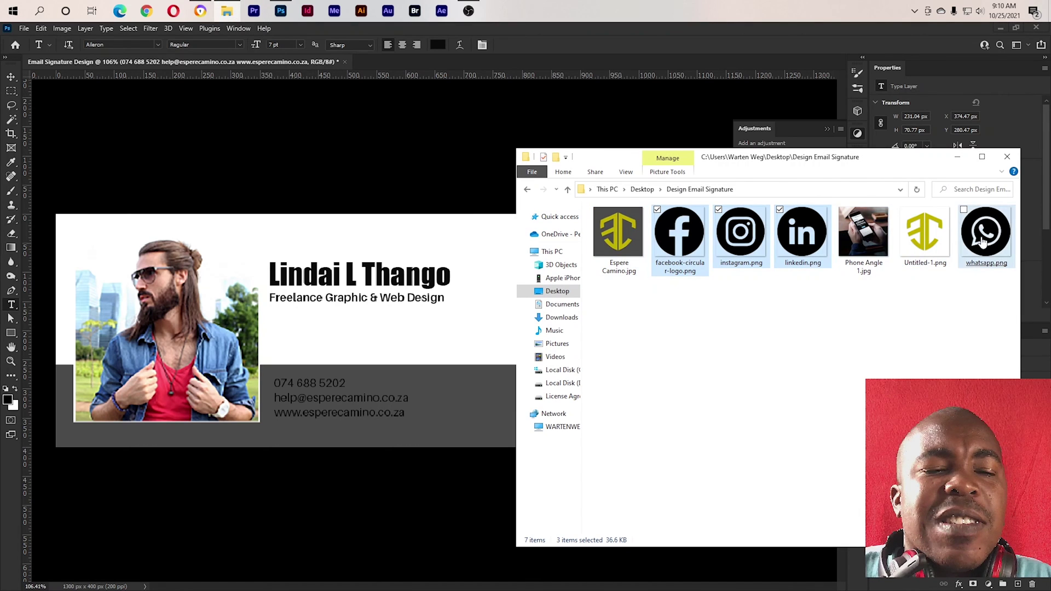
{"action": "left_click_drag", "start_coordinate": [803, 249], "coordinate": [492, 341]}
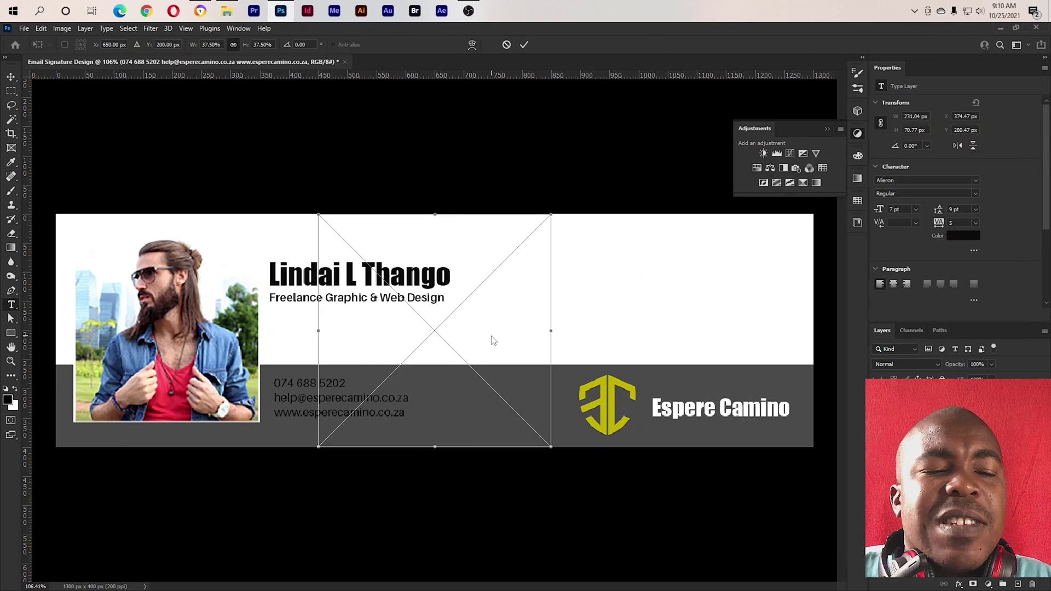
{"action": "left_click", "coordinate": [524, 45]}
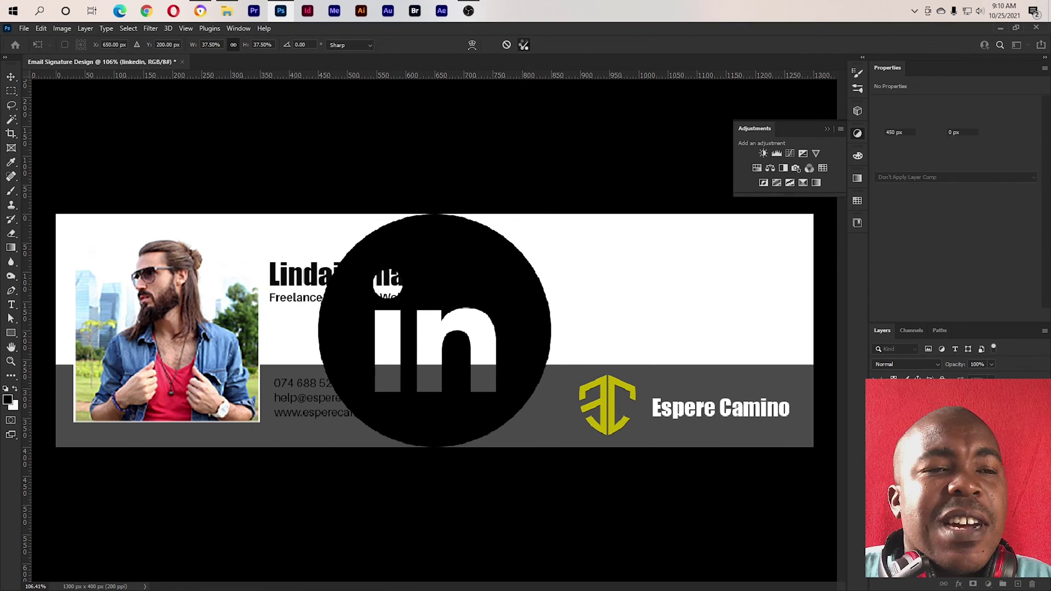
{"action": "left_click", "coordinate": [524, 46]}
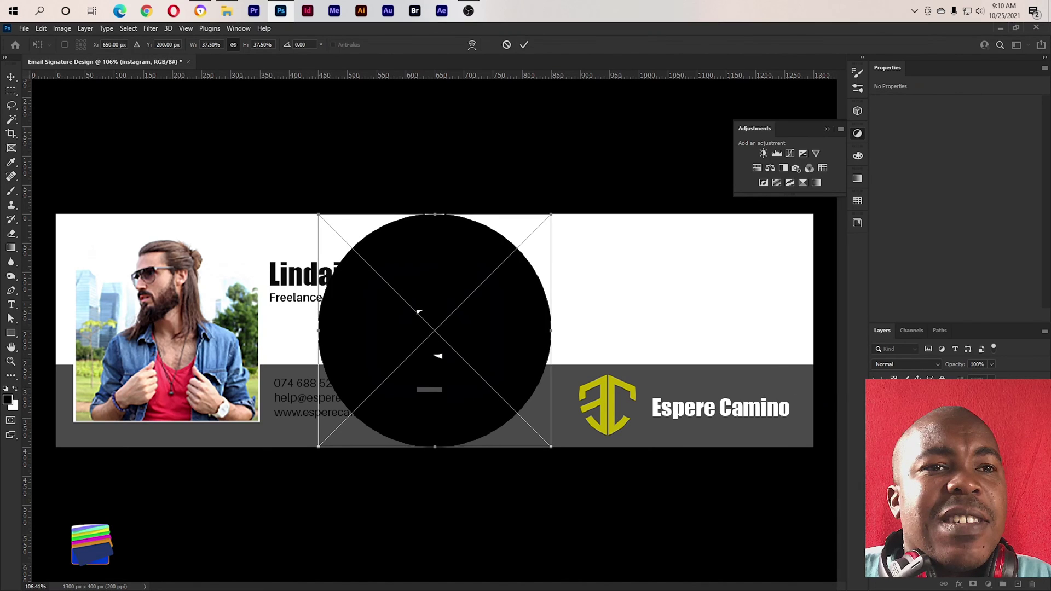
{"action": "key", "text": "Return"}
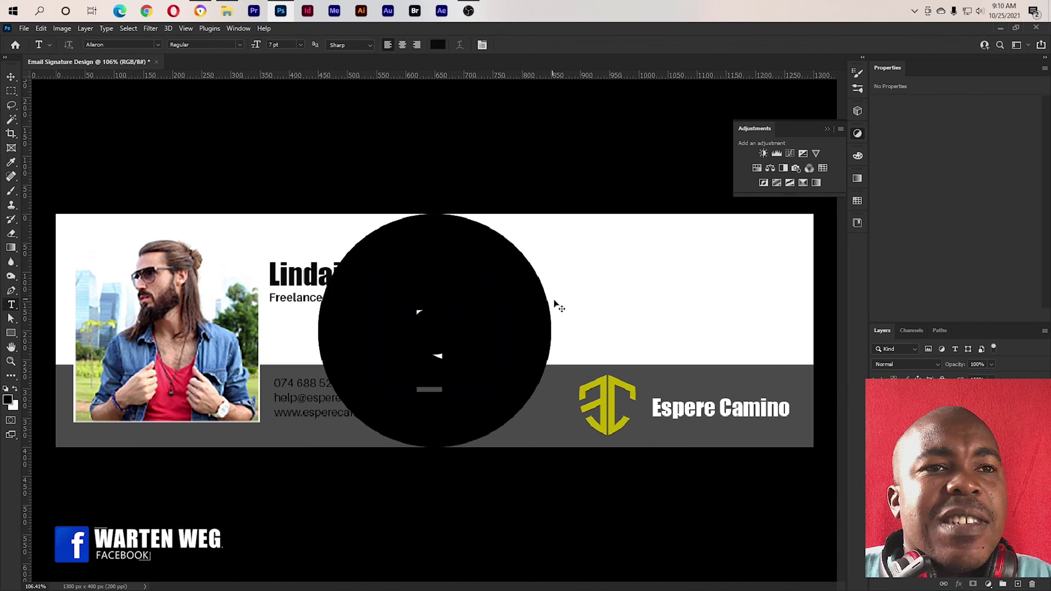
Step: Scale the first social icon down and move it to the banner's top right
{"action": "key", "text": "ctrl+t"}
{"action": "left_click_drag", "start_coordinate": [551, 331], "coordinate": [382, 361]}
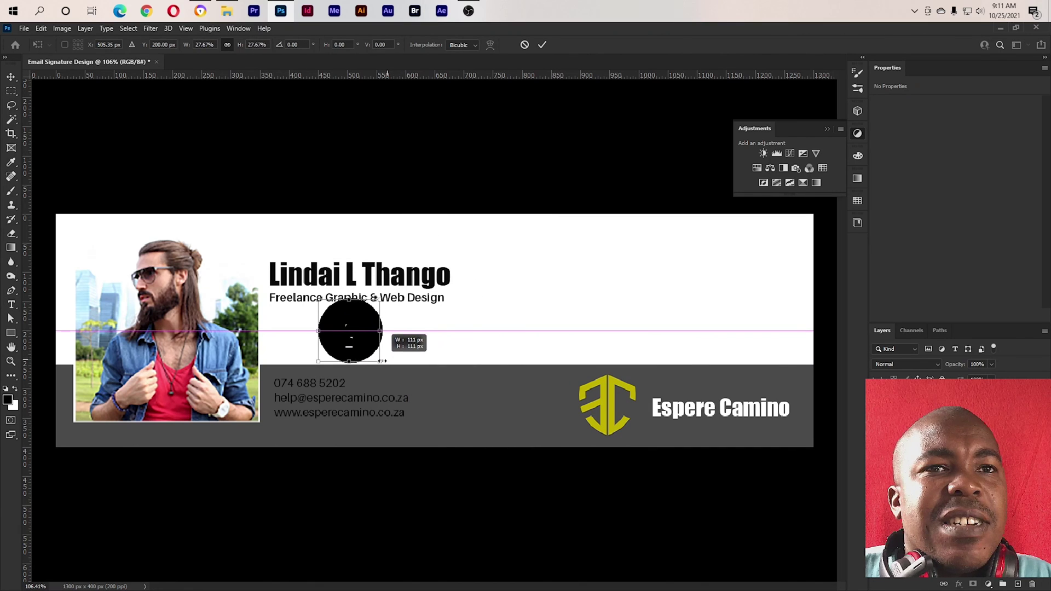
{"action": "mouse_move", "coordinate": [367, 349]}
{"action": "left_mouse_down"}
{"action": "mouse_move", "coordinate": [663, 283]}
{"action": "mouse_move", "coordinate": [648, 270]}
{"action": "left_mouse_up"}
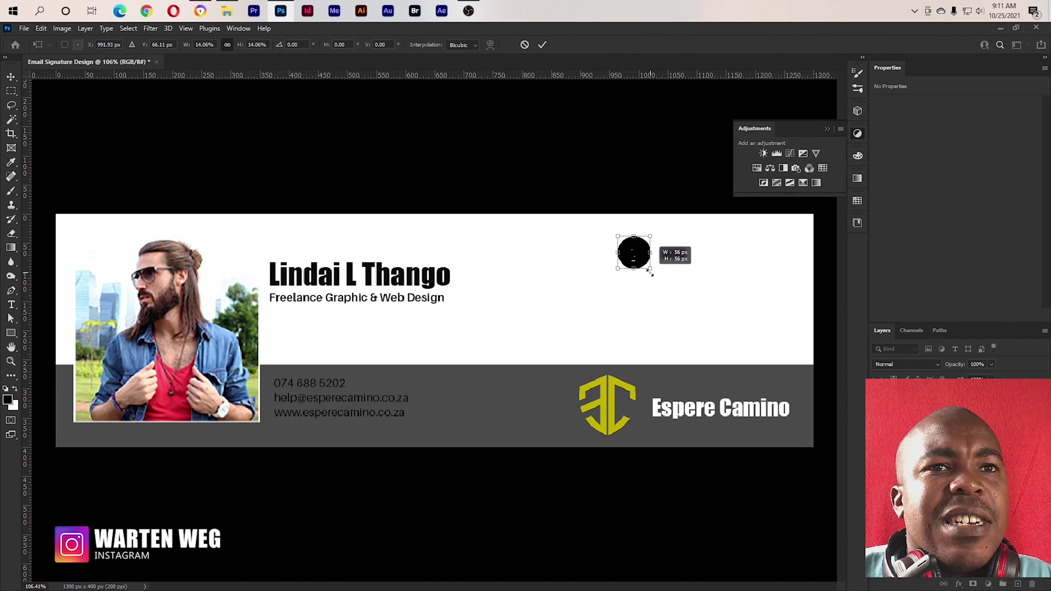
{"action": "left_click", "coordinate": [543, 44]}
{"action": "key", "text": "t"}
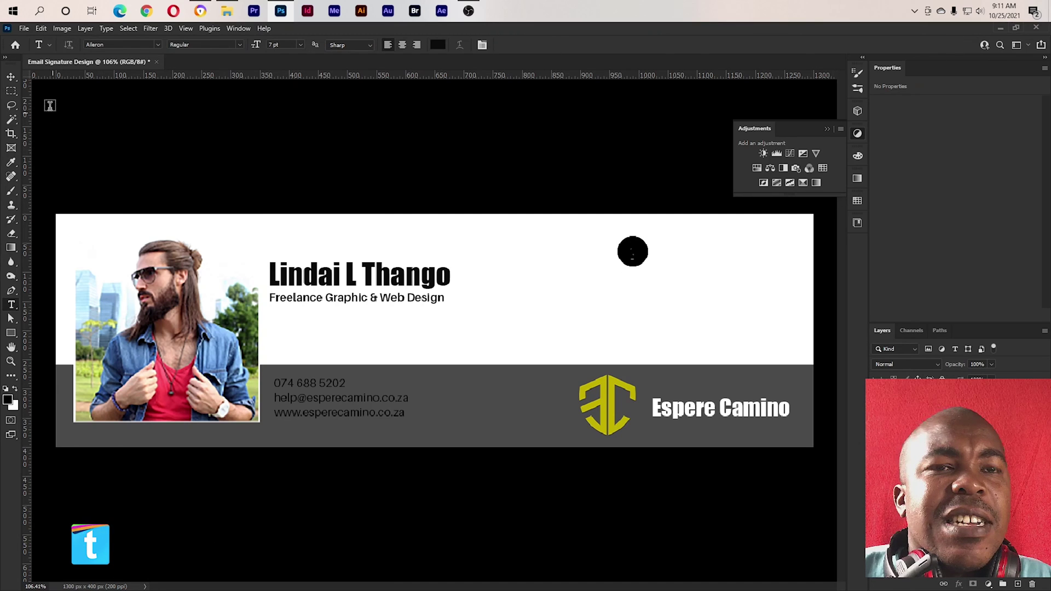
Step: Place Instagram beside it, add a guide at 38 px, and align icons on vertical centres
{"action": "left_click", "coordinate": [12, 77]}
{"action": "mouse_move", "coordinate": [630, 250]}
{"action": "left_mouse_down"}
{"action": "mouse_move", "coordinate": [694, 261]}
{"action": "mouse_move", "coordinate": [755, 253]}
{"action": "left_mouse_up"}
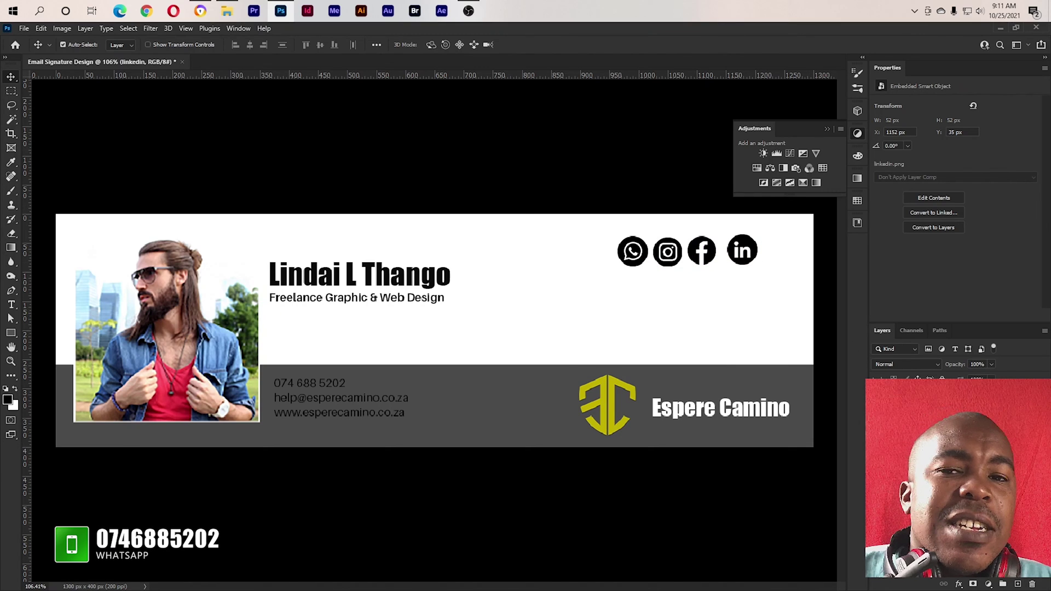
{"action": "left_click", "coordinate": [816, 308]}
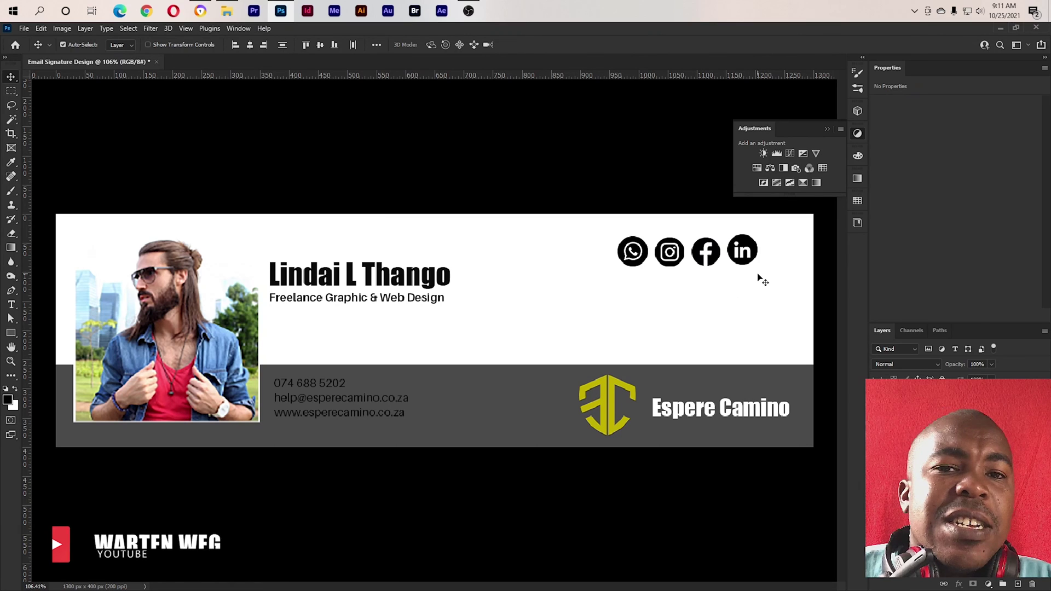
{"action": "left_click_drag", "start_coordinate": [589, 77], "coordinate": [669, 236]}
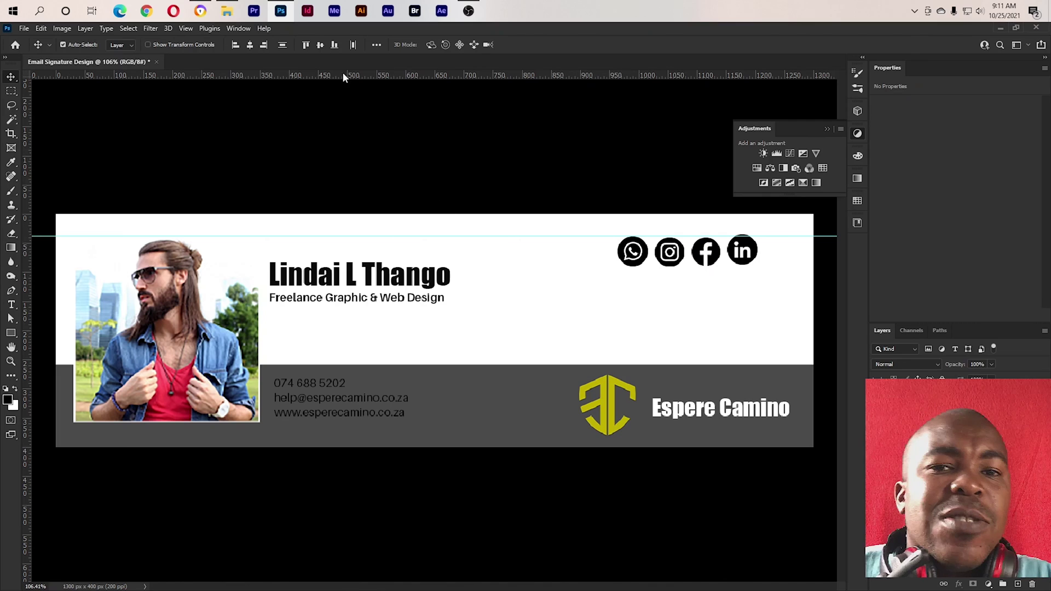
{"action": "left_click", "coordinate": [322, 46]}
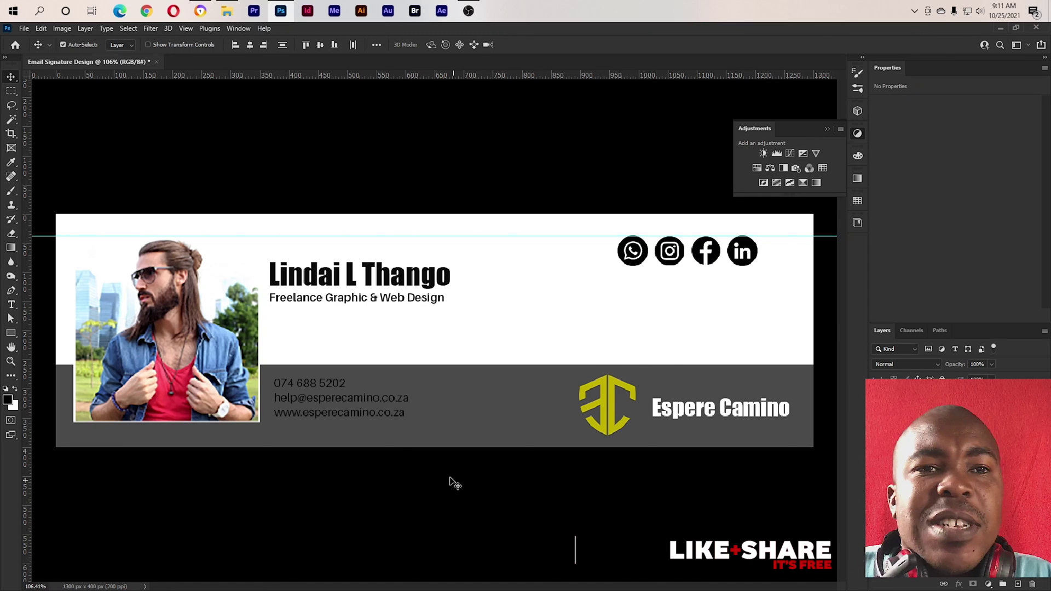
Step: Change the contact block's text colour to white, sampled from the canvas
{"action": "left_click", "coordinate": [386, 418]}
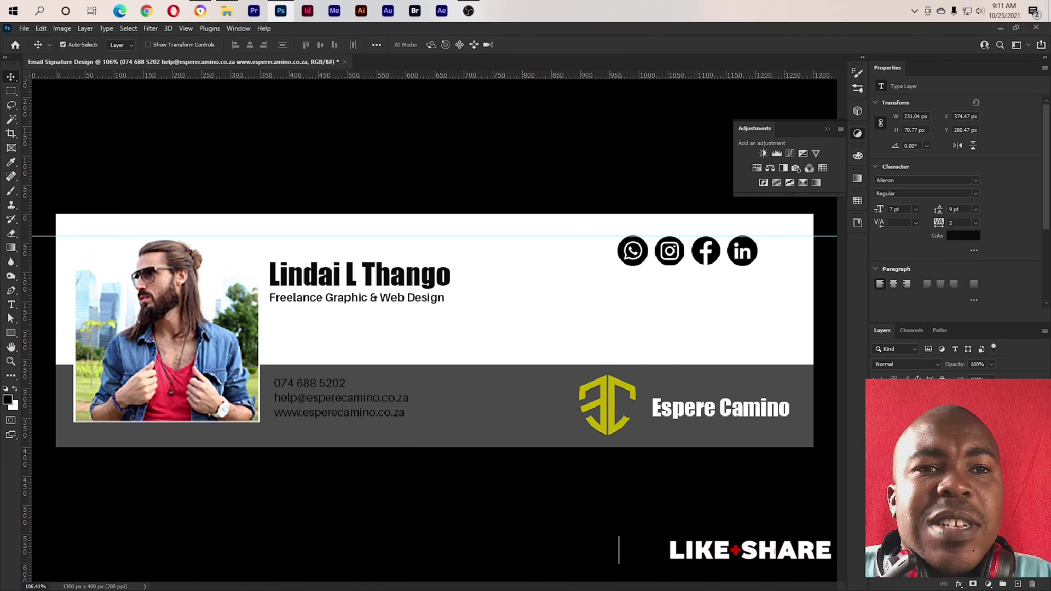
{"action": "left_click", "coordinate": [963, 235]}
{"action": "left_click", "coordinate": [528, 332]}
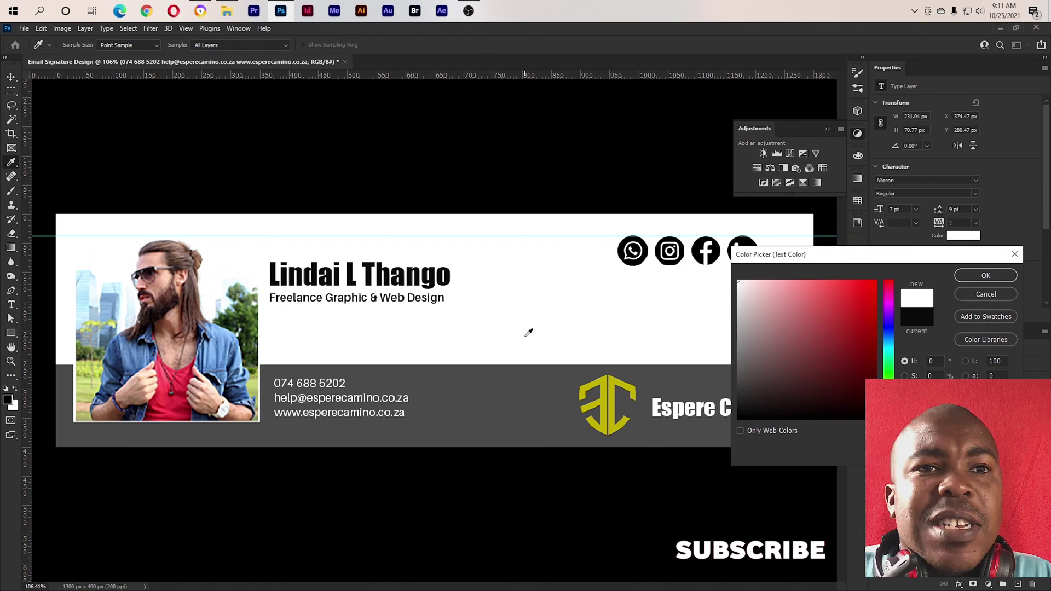
{"action": "left_click", "coordinate": [985, 276]}
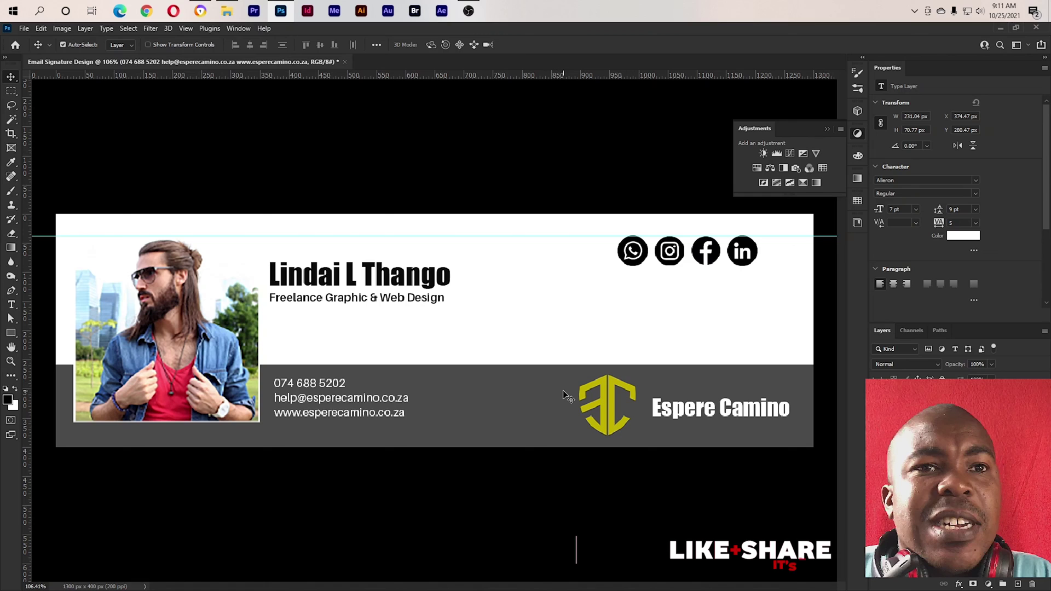
{"action": "key", "text": "t"}
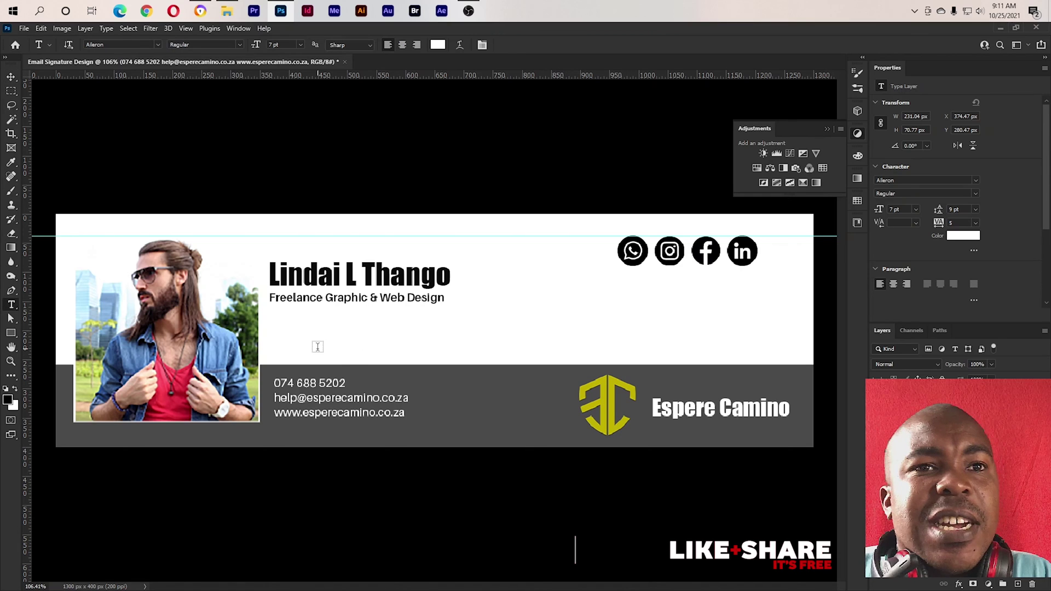
Step: Type the four-line postal address into a new text layer and commit it
{"action": "left_click", "coordinate": [285, 326]}
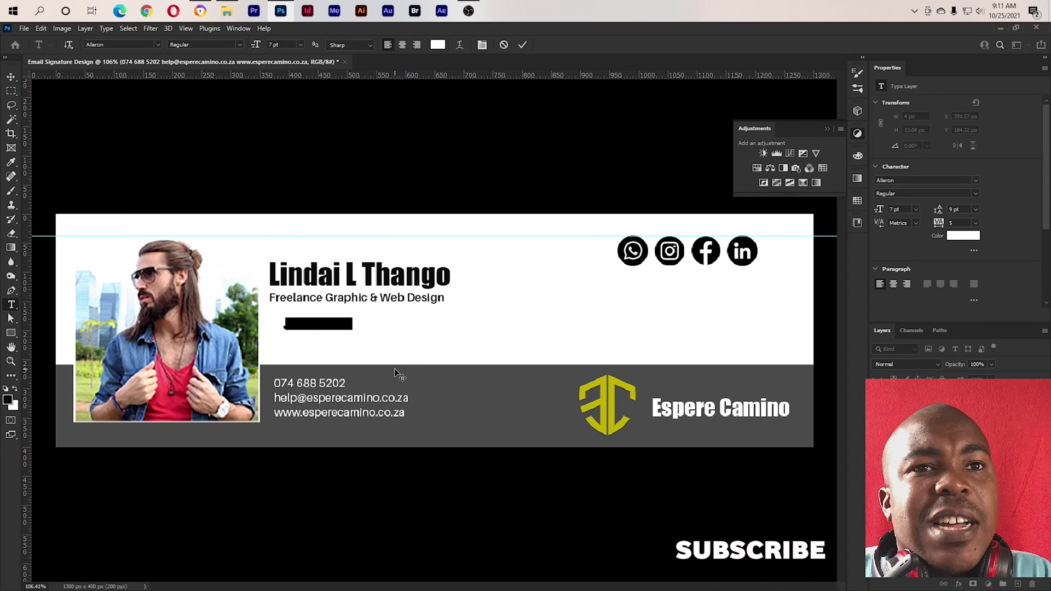
{"action": "key", "text": "BackSpace"}
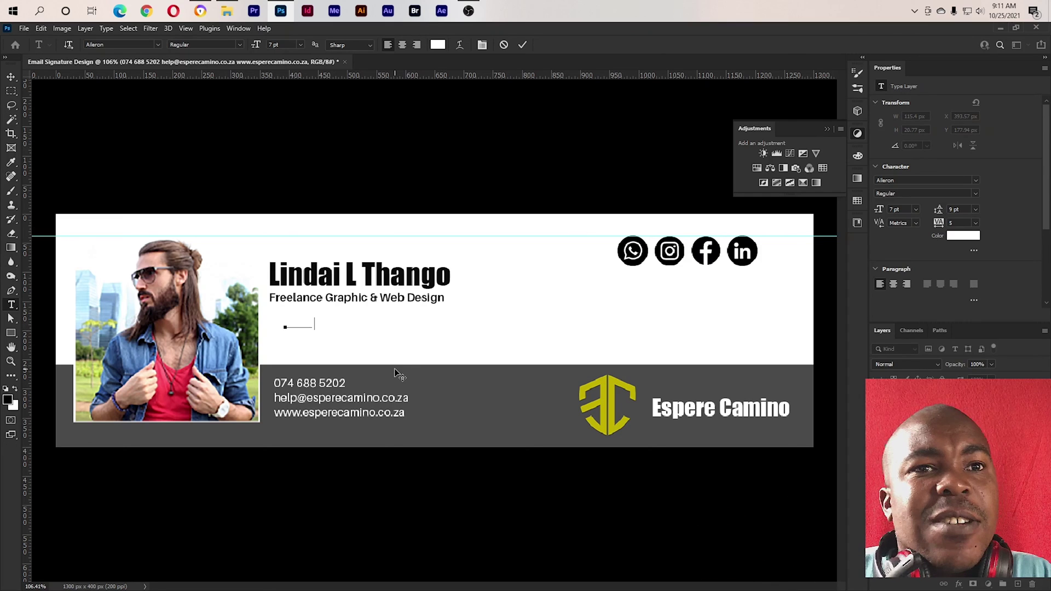
{"action": "type", "text": "a"}
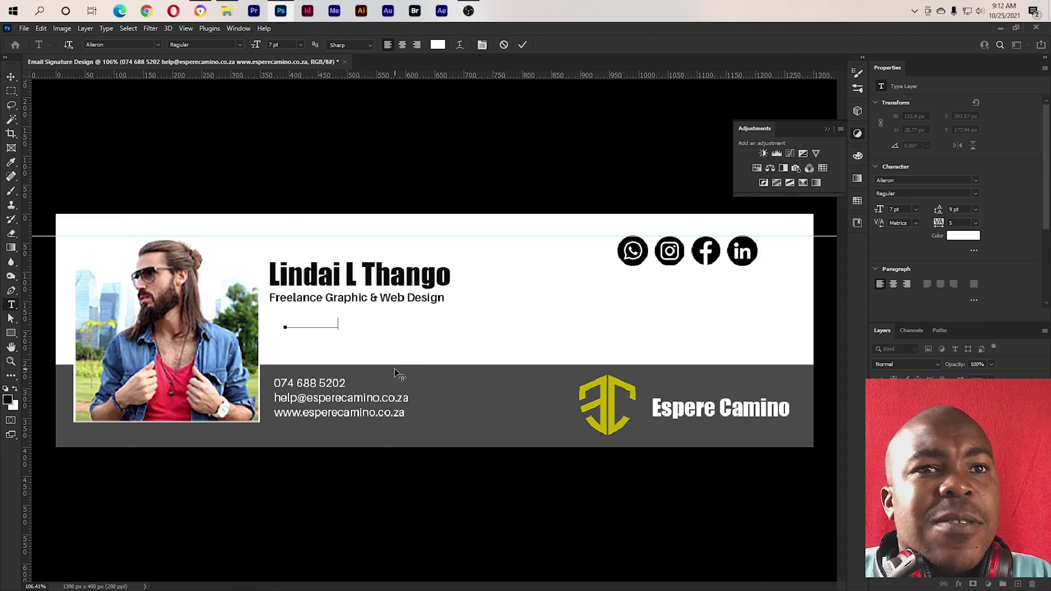
{"action": "type", "text": "ing"}
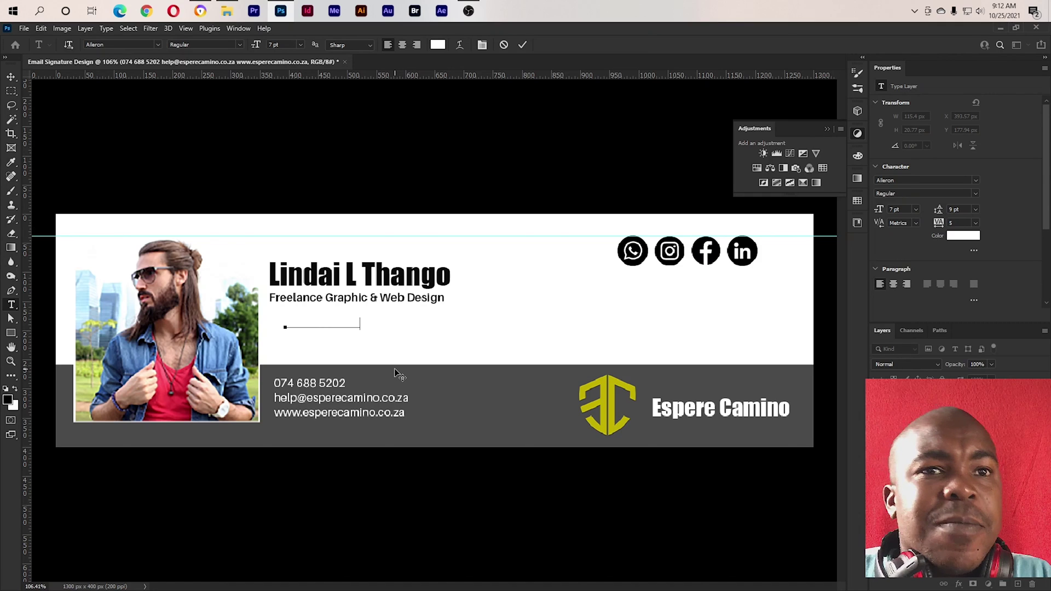
{"action": "type", "text": "& "}
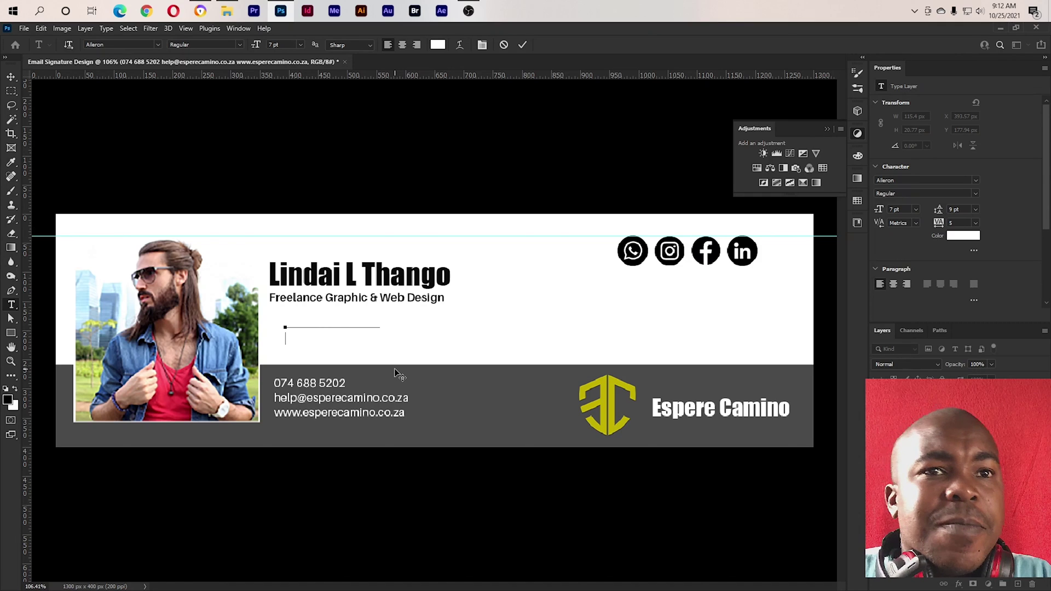
{"action": "type", "text": "We"}
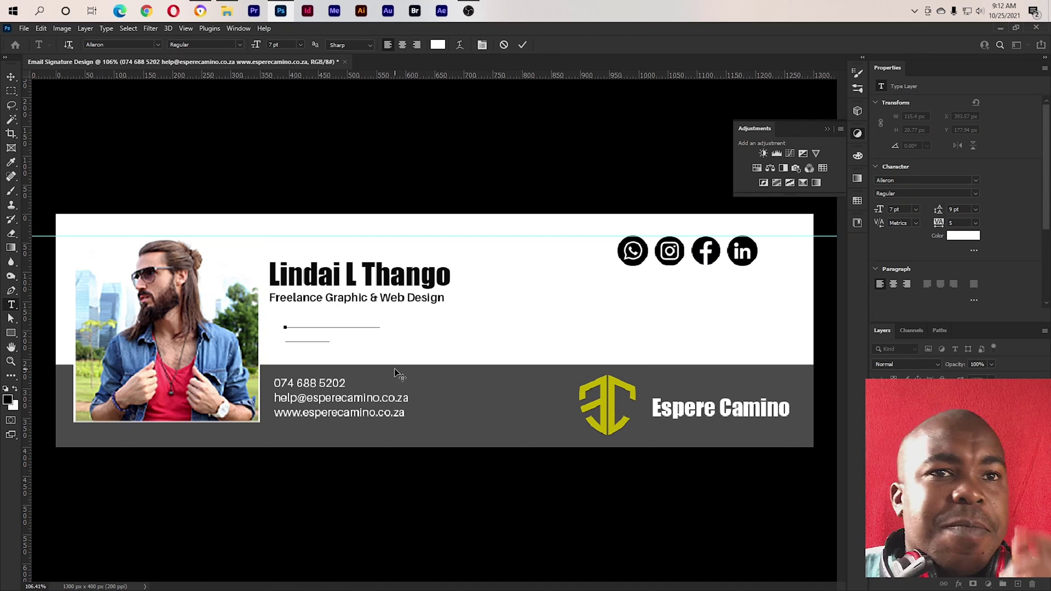
{"action": "type", "text": "ew"}
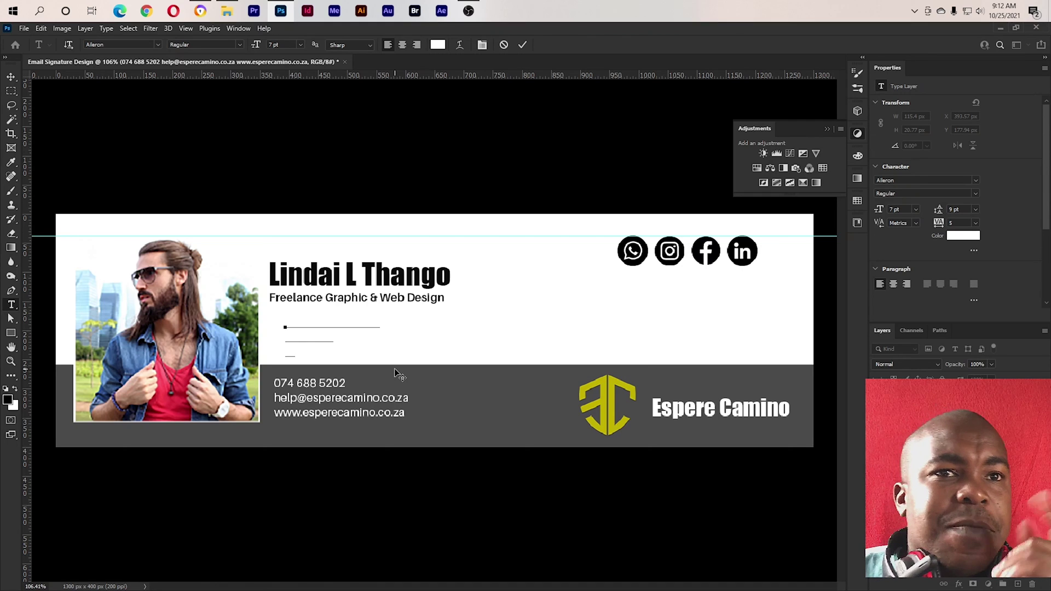
{"action": "type", "text": "sp"}
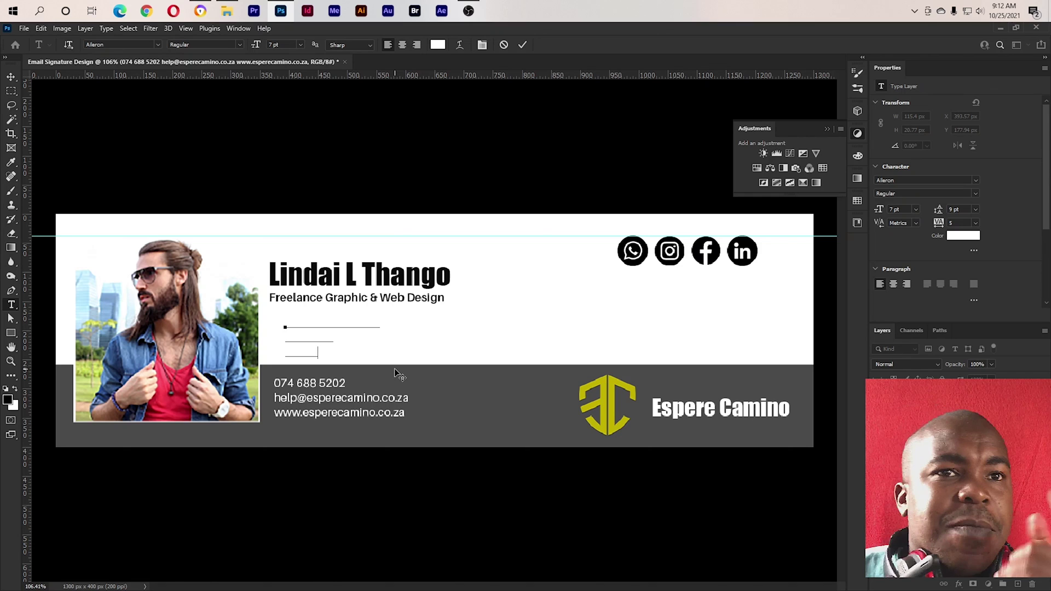
{"action": "type", "text": "camin3610"}
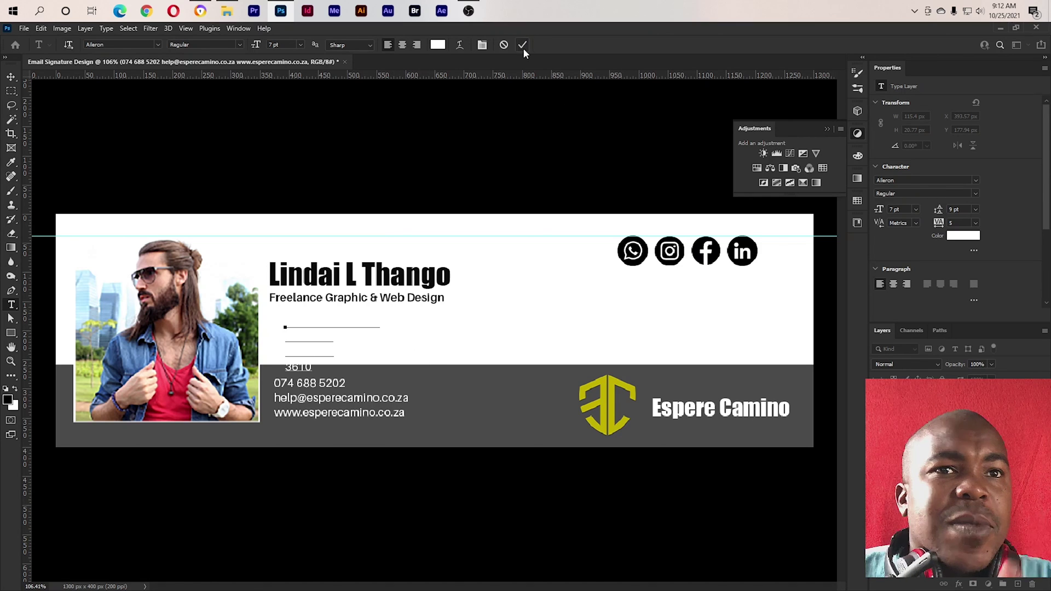
{"action": "left_click", "coordinate": [522, 45]}
Step: Make the address text black with 7 pt leading
{"action": "left_click", "coordinate": [968, 236]}
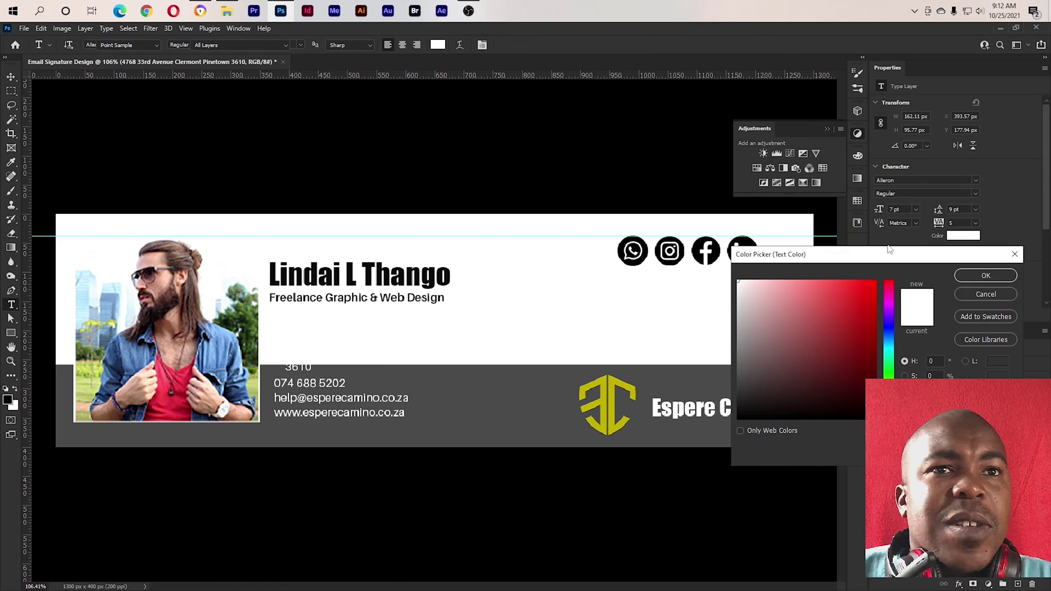
{"action": "left_click_drag", "start_coordinate": [854, 359], "coordinate": [857, 385]}
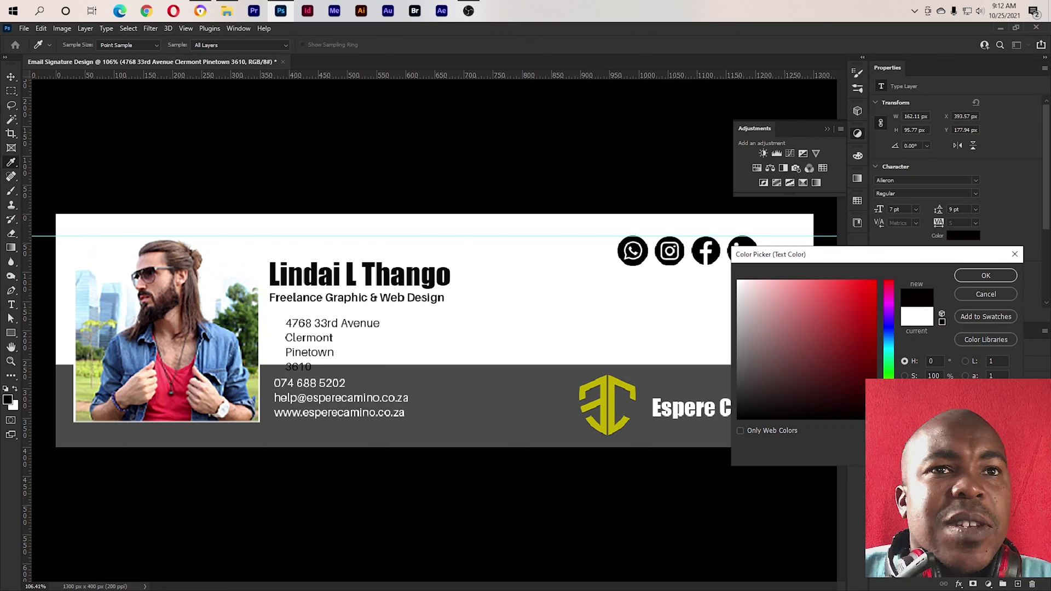
{"action": "left_click", "coordinate": [987, 276]}
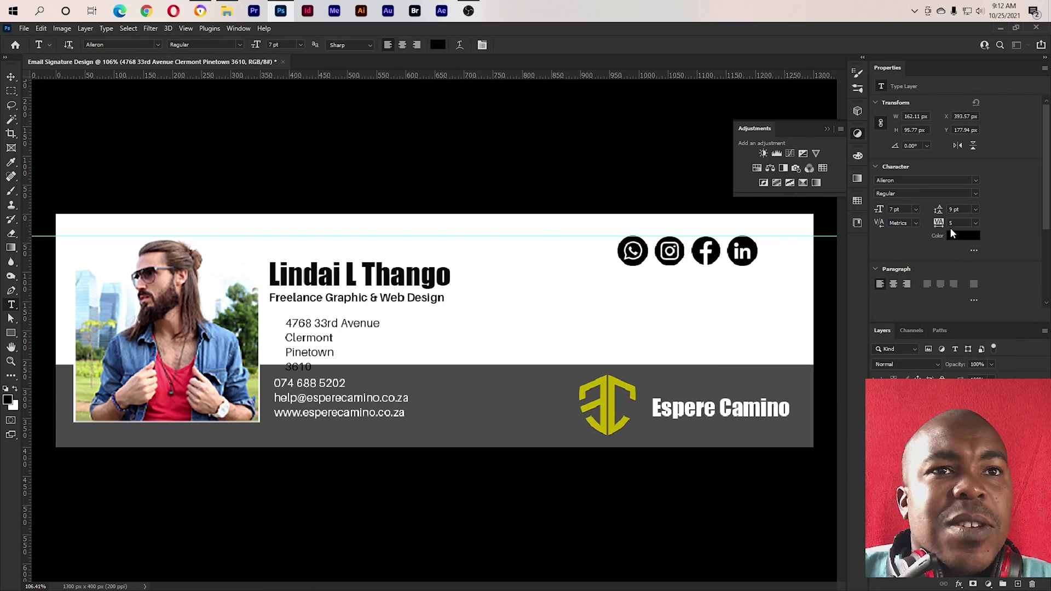
{"action": "left_click", "coordinate": [955, 209]}
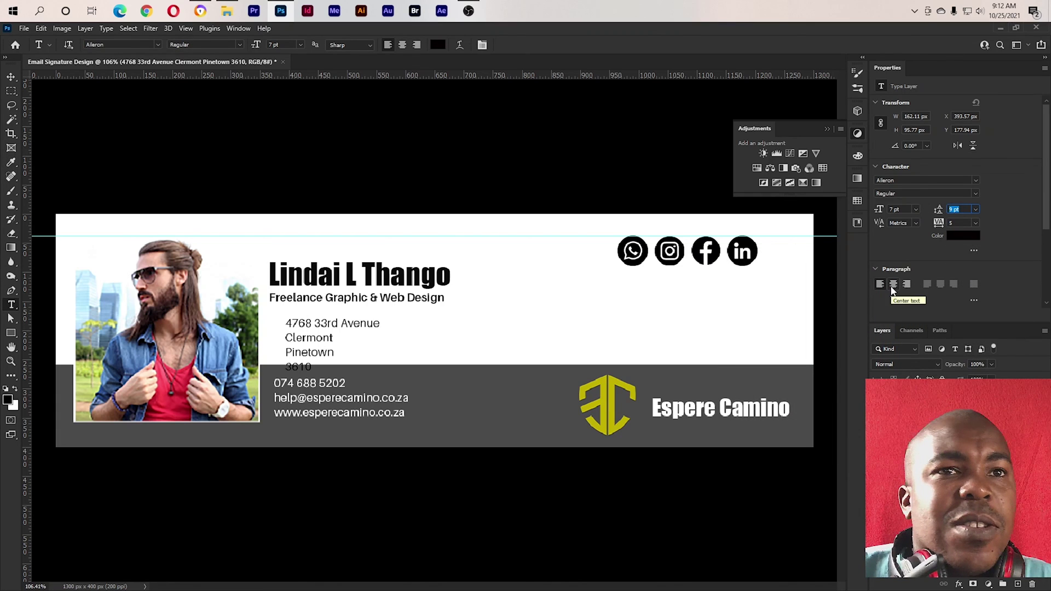
{"action": "type", "text": "7"}
{"action": "key", "text": "Return"}
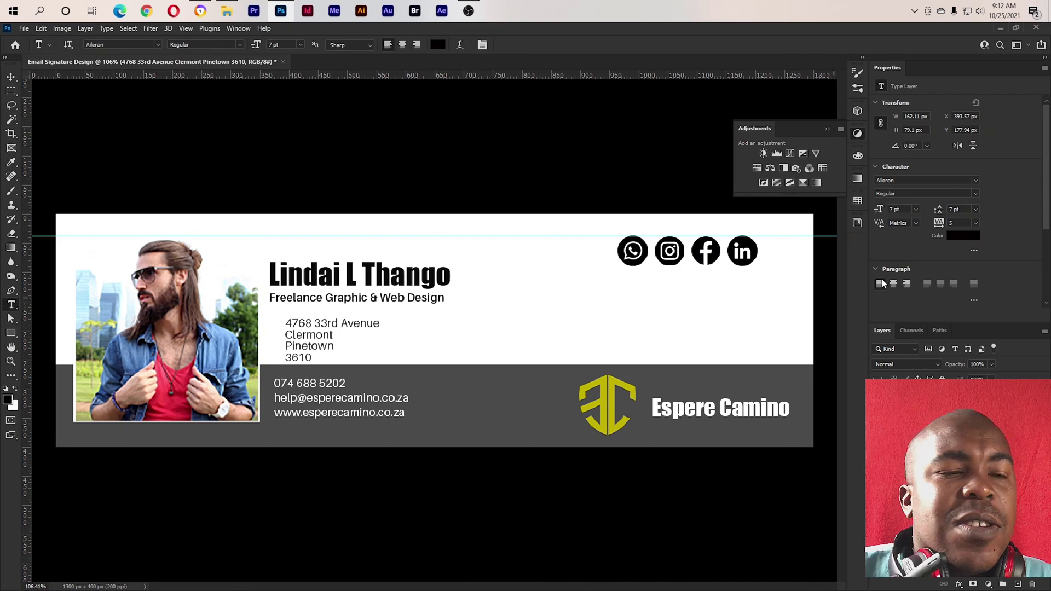
Step: Set the address to 6 pt and move the block right under the social icons
{"action": "left_click", "coordinate": [895, 209]}
{"action": "type", "text": "6"}
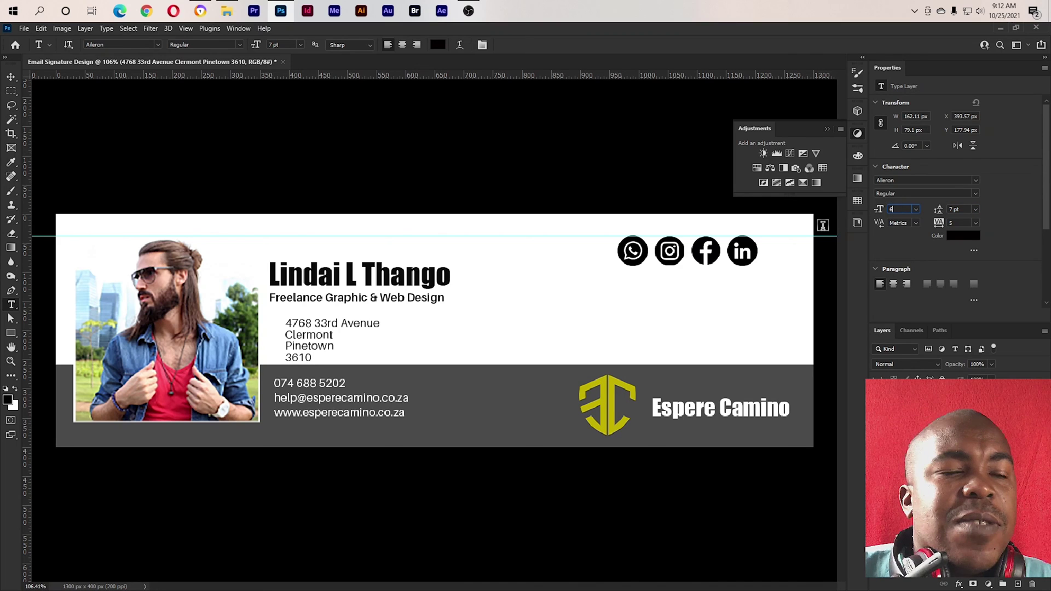
{"action": "key", "text": "Return"}
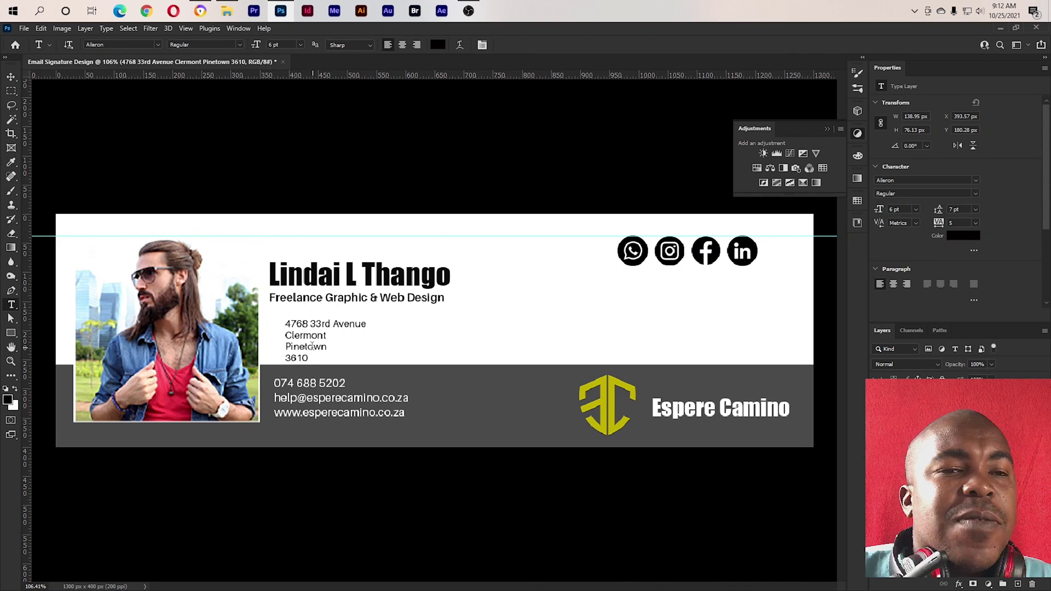
{"action": "left_click_drag", "start_coordinate": [308, 350], "coordinate": [677, 343]}
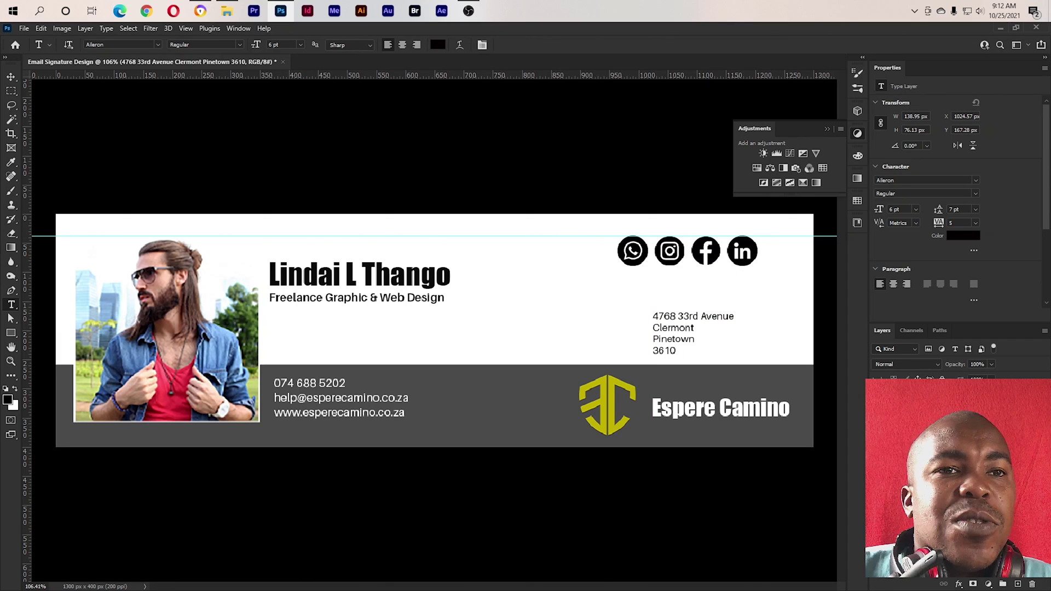
{"action": "left_click", "coordinate": [958, 548]}
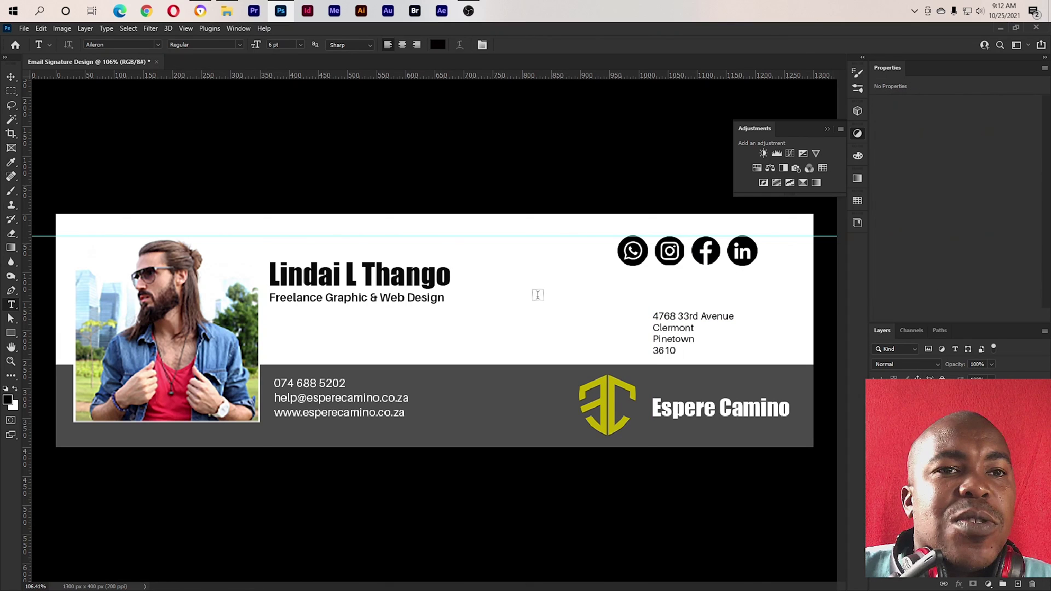
Step: Move the social icons down 34 px and the name text about 15 px, then hide the guides
{"action": "left_click", "coordinate": [11, 77]}
{"action": "left_click_drag", "start_coordinate": [673, 249], "coordinate": [676, 266]}
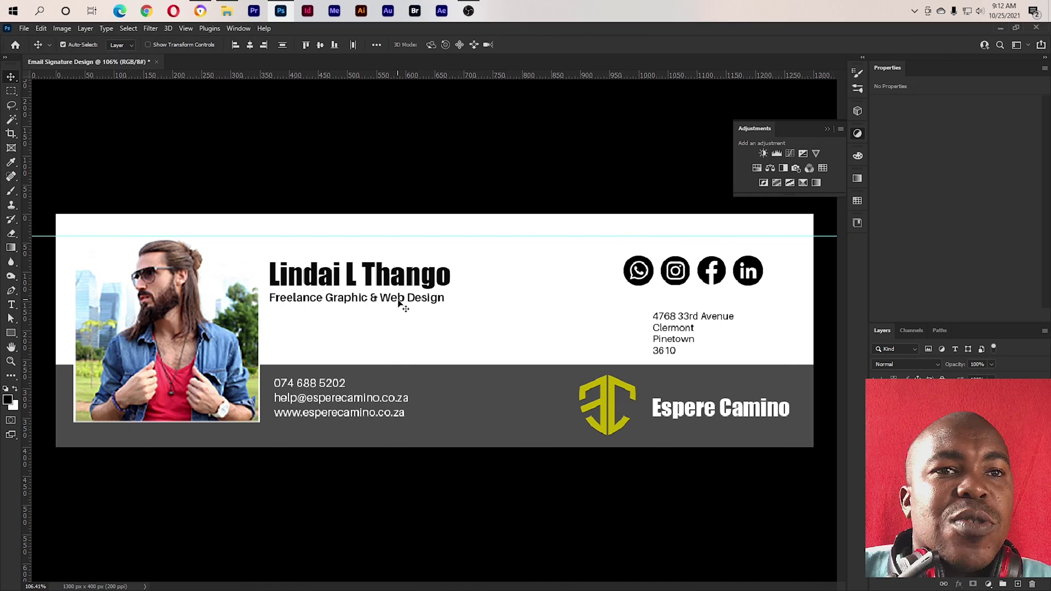
{"action": "left_click", "coordinate": [351, 282]}
{"action": "left_click_drag", "start_coordinate": [350, 282], "coordinate": [351, 291]}
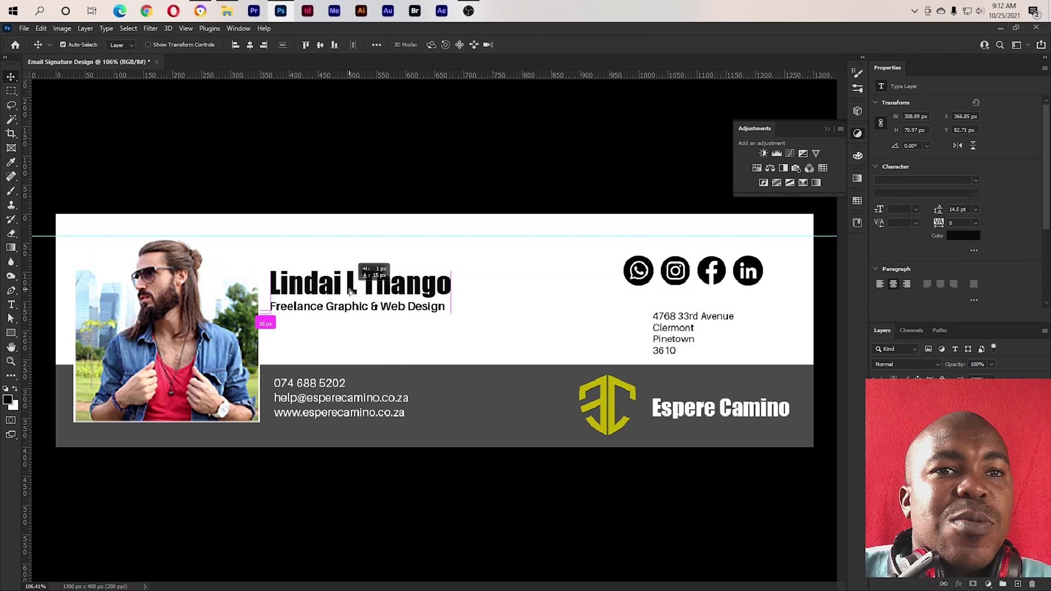
{"action": "left_click", "coordinate": [477, 302]}
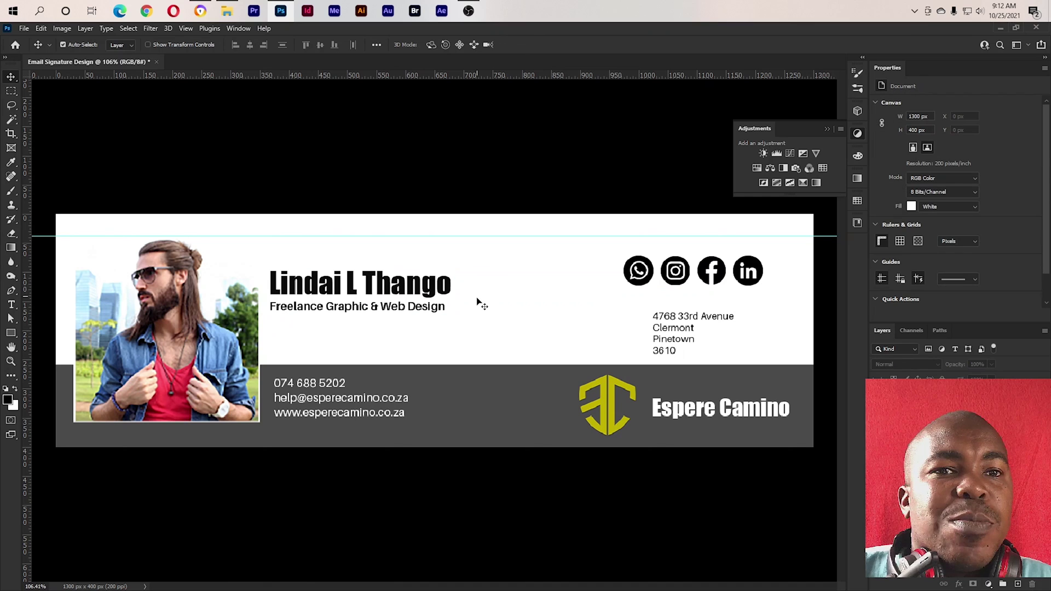
{"action": "key", "text": "ctrl+semicolon"}
{"action": "scroll", "coordinate": [323, 405], "scroll_direction": "down", "scroll_amount": 3}
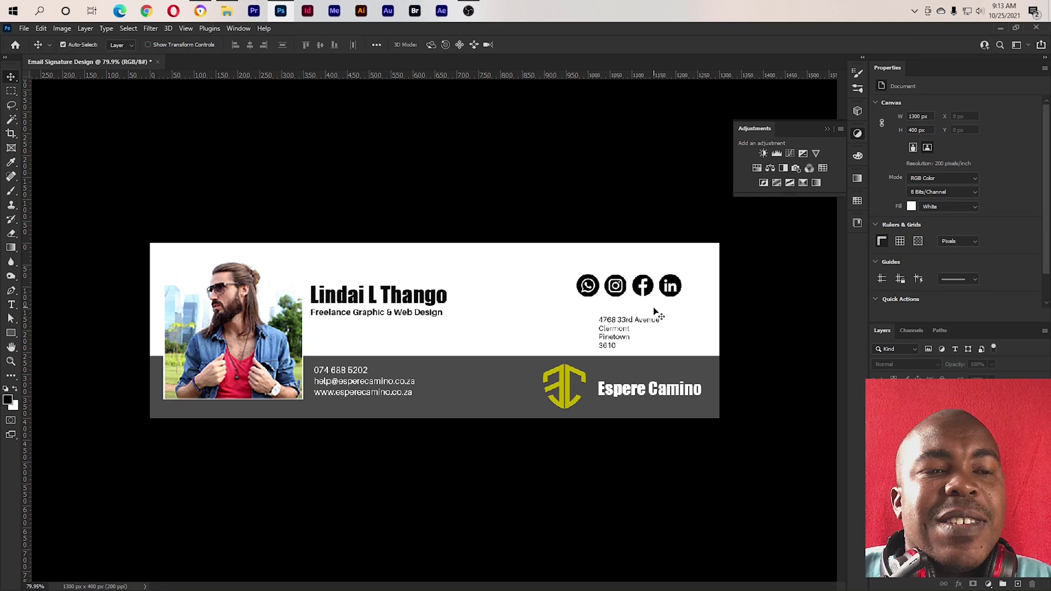
{"action": "scroll", "coordinate": [517, 404], "scroll_direction": "up", "scroll_amount": 1}
{"action": "scroll", "coordinate": [517, 404], "scroll_direction": "up", "scroll_amount": 2}
{"action": "scroll", "coordinate": [517, 406], "scroll_direction": "up", "scroll_amount": 2}
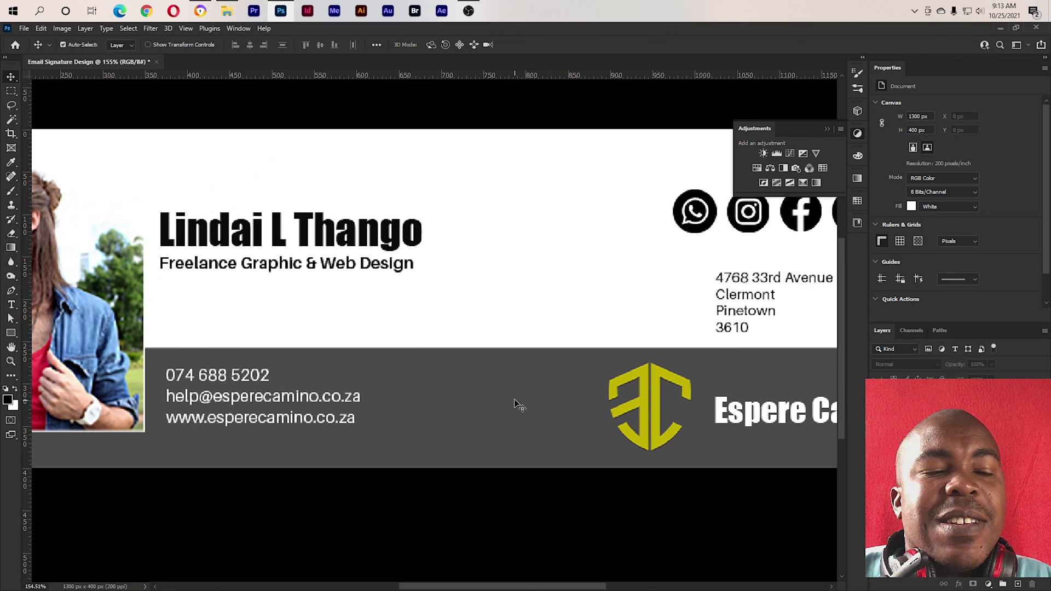
{"action": "scroll", "coordinate": [517, 405], "scroll_direction": "down", "scroll_amount": 3}
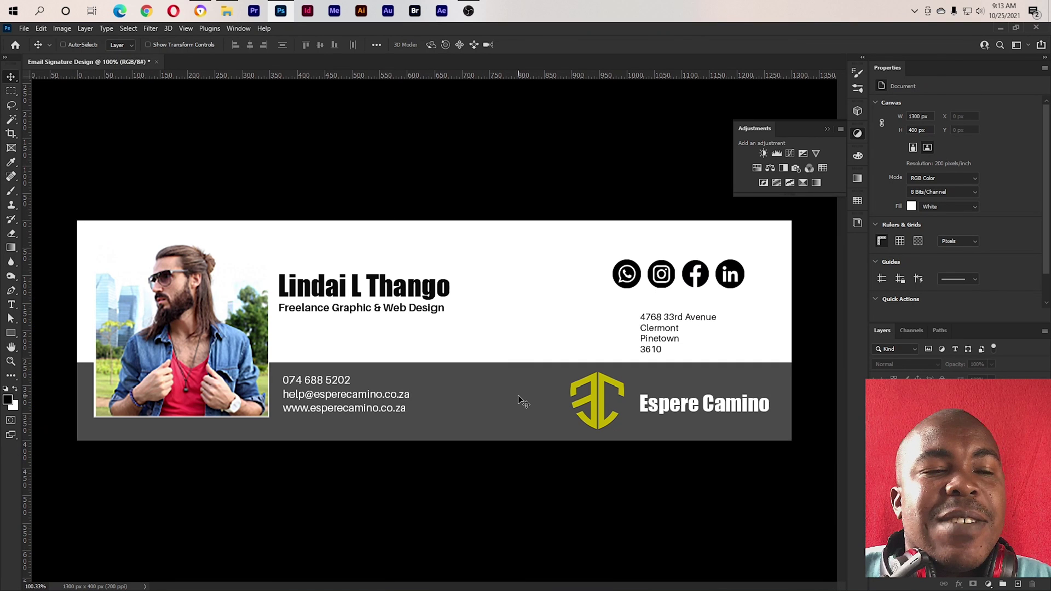
Step: Start Save As and open the Design Email Signature folder as the save location
{"action": "key", "text": "ctrl+shift+s"}
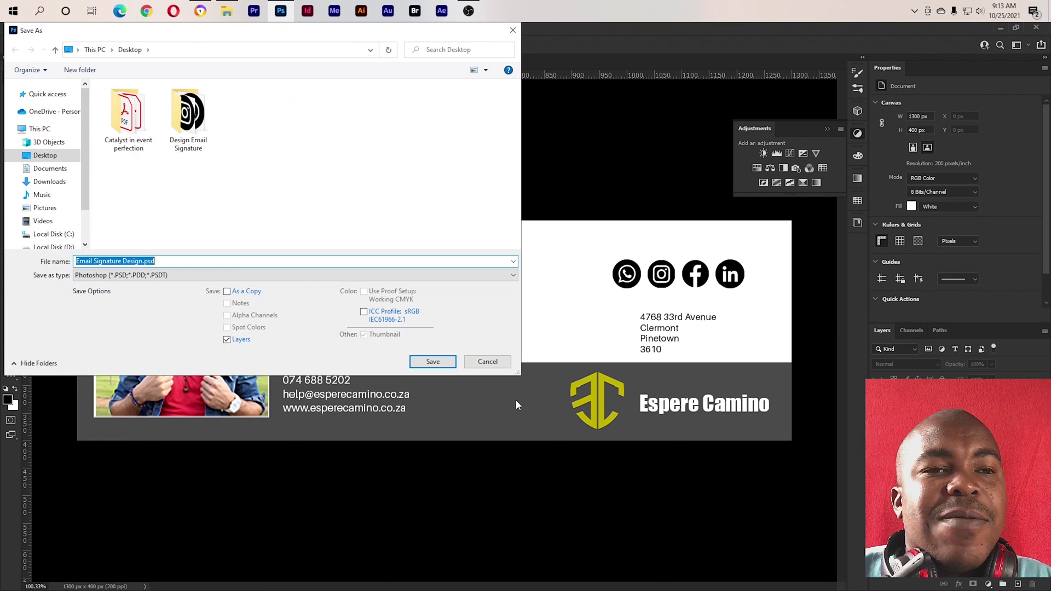
{"action": "double_click", "coordinate": [188, 118]}
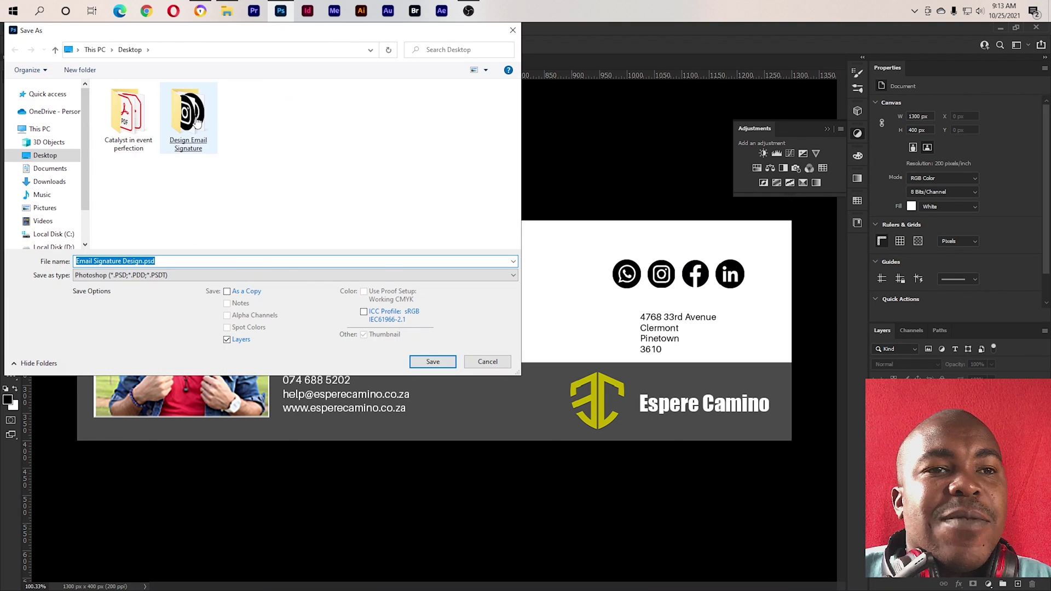